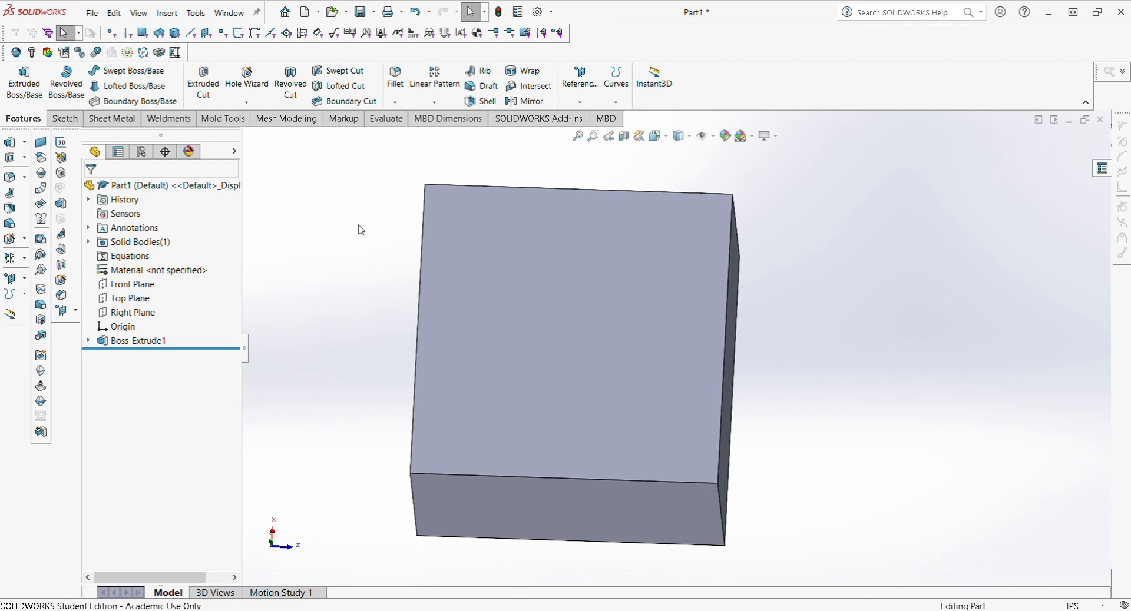
# Step: Set up a countersunk Hole Wizard hole using ANSI Inch, Flat Head Screw (100), size 7/16 and Normal fit
pyautogui.moveTo(469, 310); pyautogui.dragTo(517, 352, button='middle')
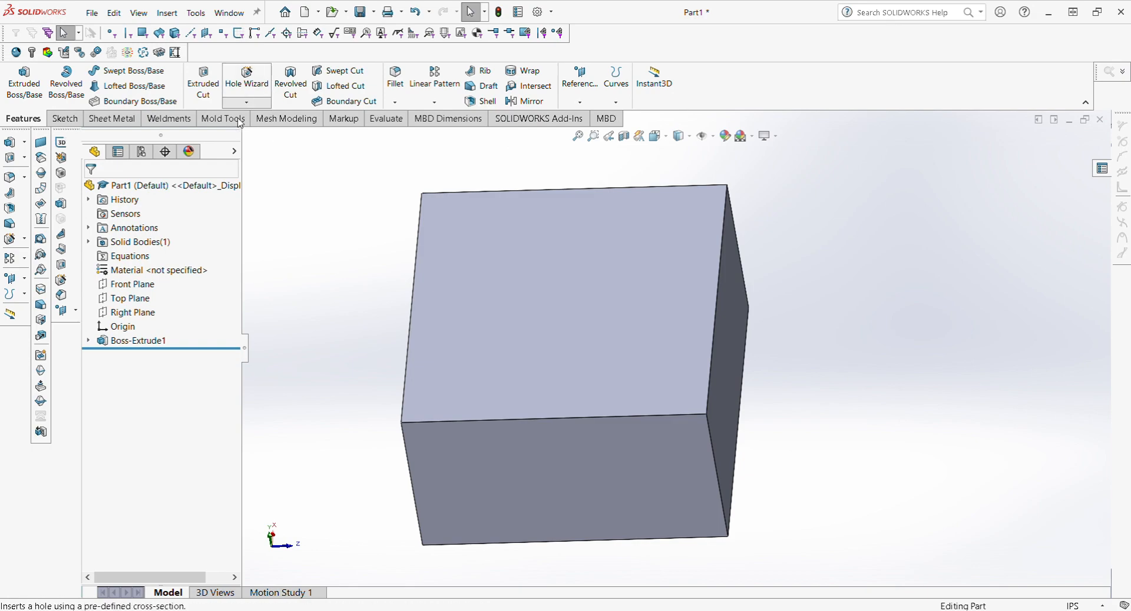
pyautogui.click(289, 120)
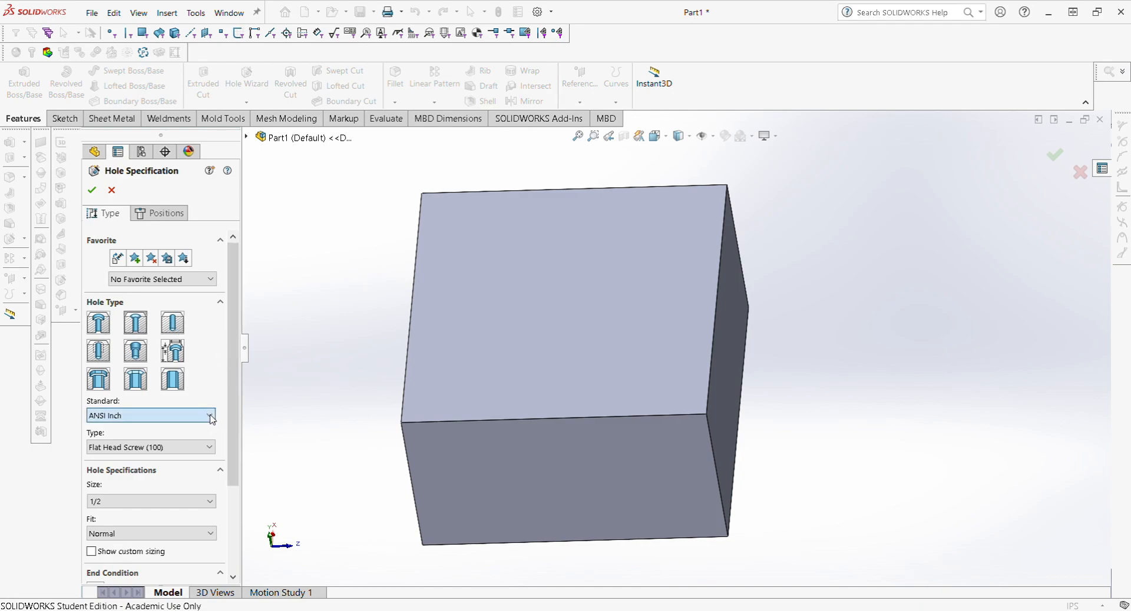
pyautogui.scroll(-3, 210, 422)
pyautogui.scroll(1, 187, 408)
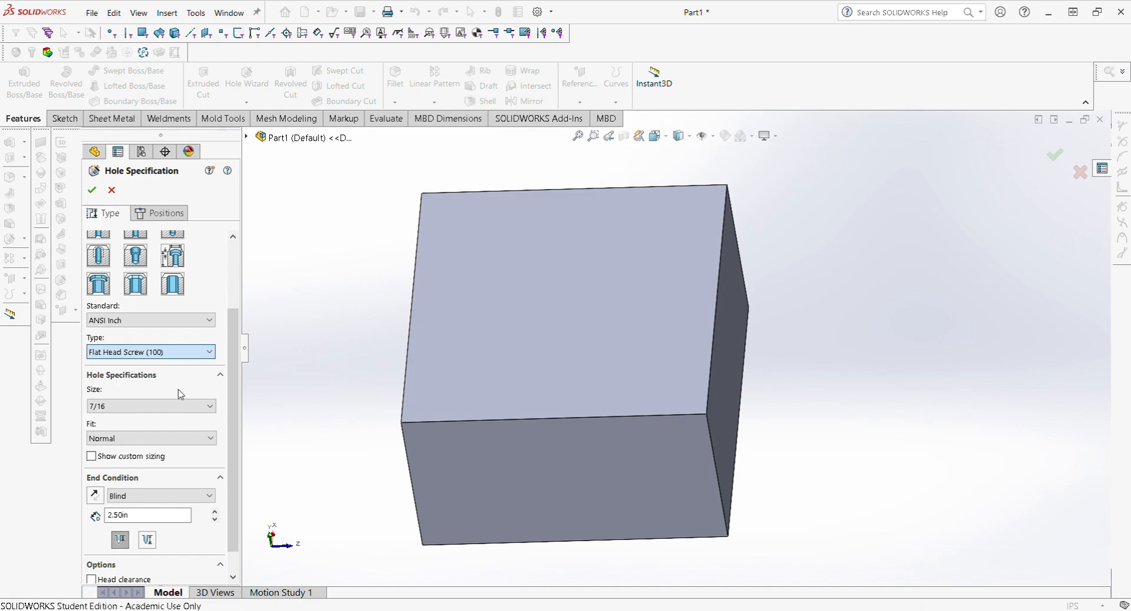
pyautogui.click(170, 369)
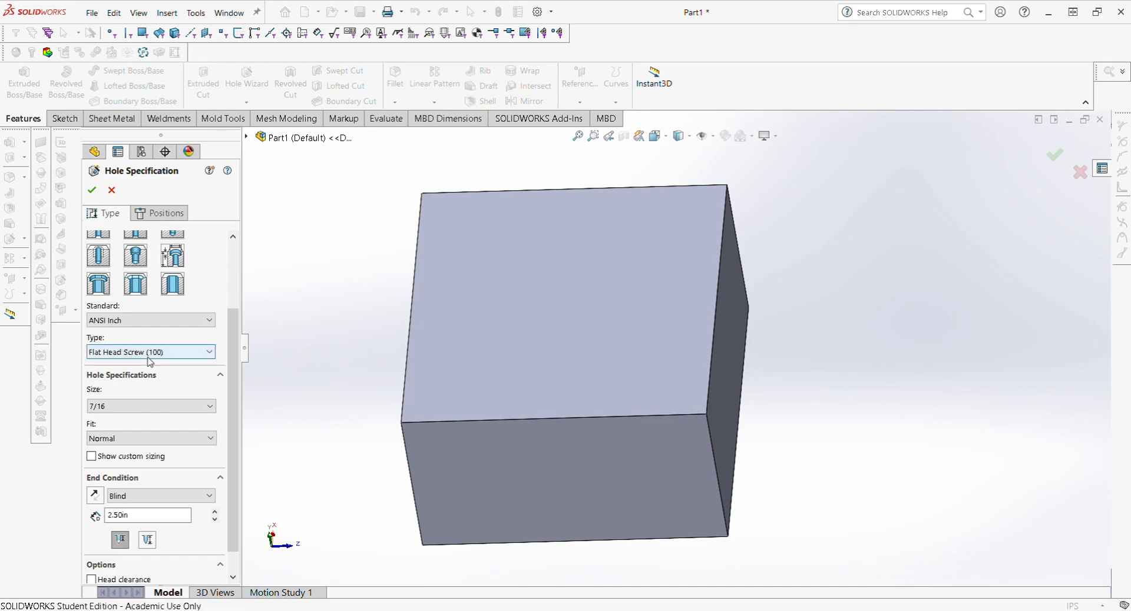
pyautogui.click(146, 355)
pyautogui.click(146, 372)
pyautogui.click(152, 361)
pyautogui.click(157, 385)
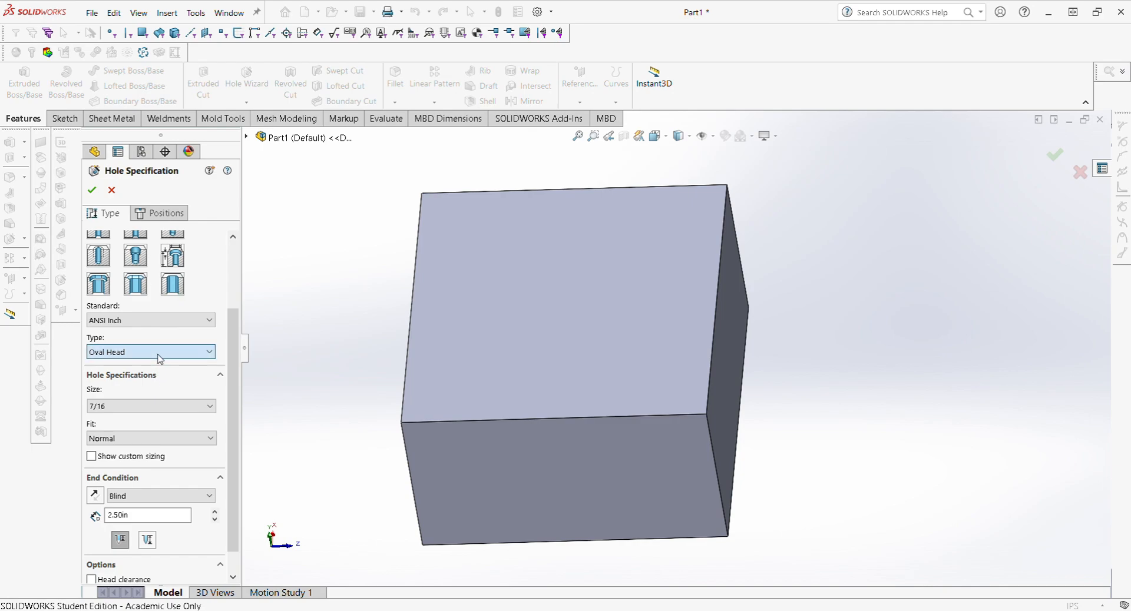
pyautogui.scroll(2, 168, 349)
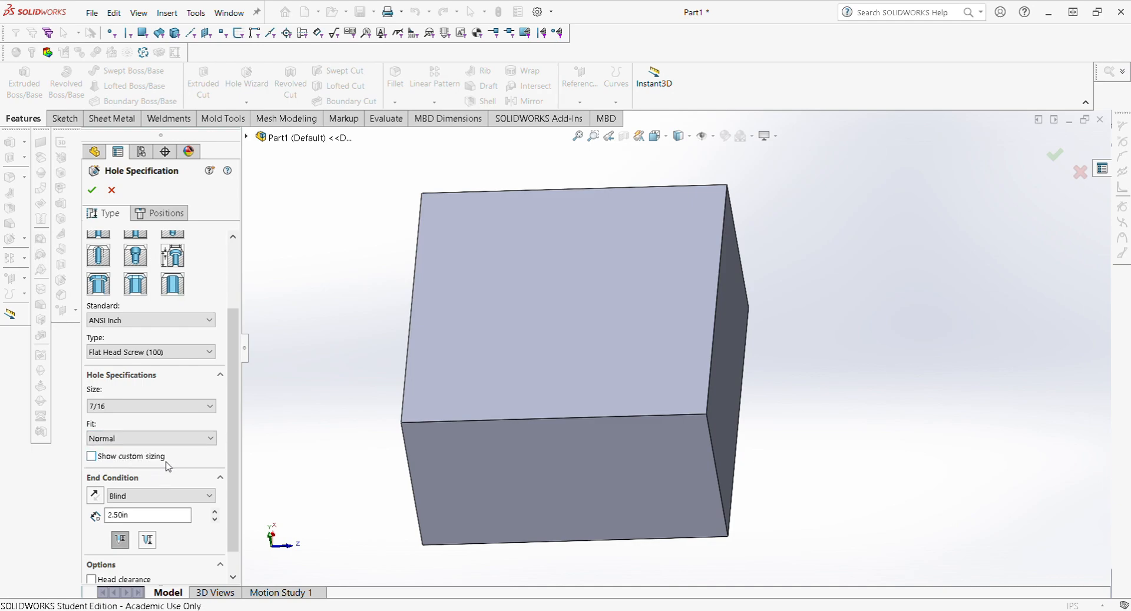
# Step: Examine the hole's end condition, depth reference and tolerance/precision settings
pyautogui.scroll(-1, 169, 467)
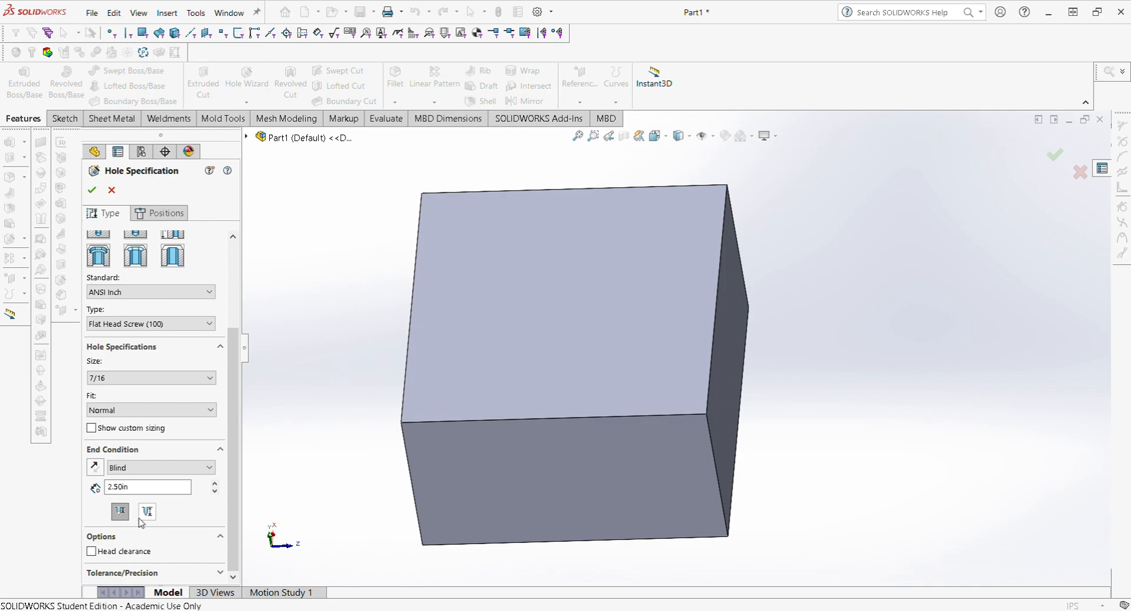
pyautogui.click(123, 517)
pyautogui.click(218, 574)
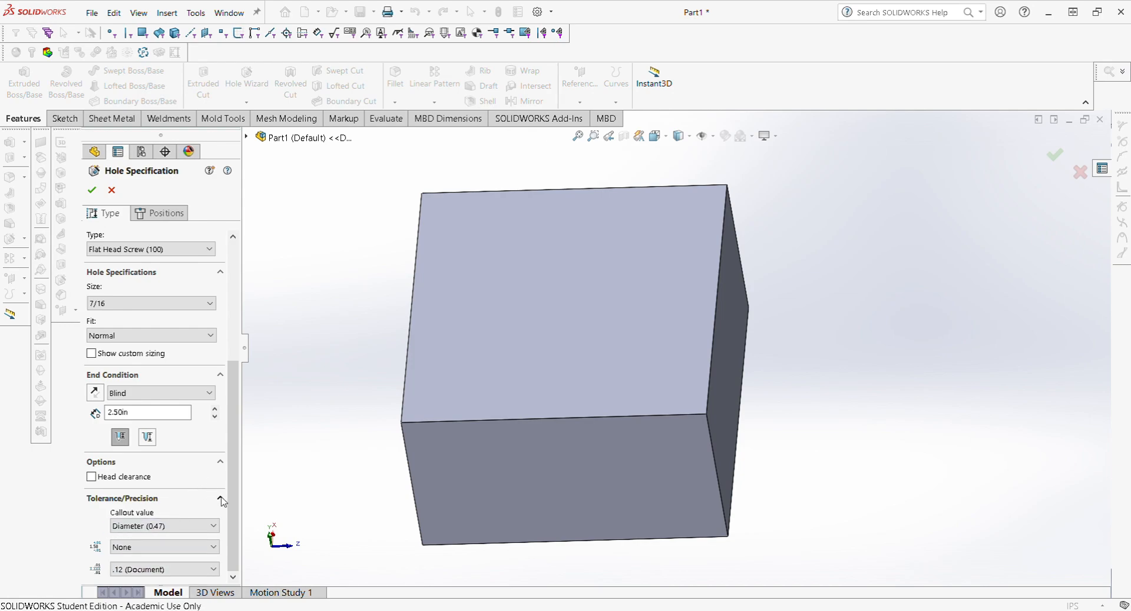
pyautogui.scroll(2, 221, 501)
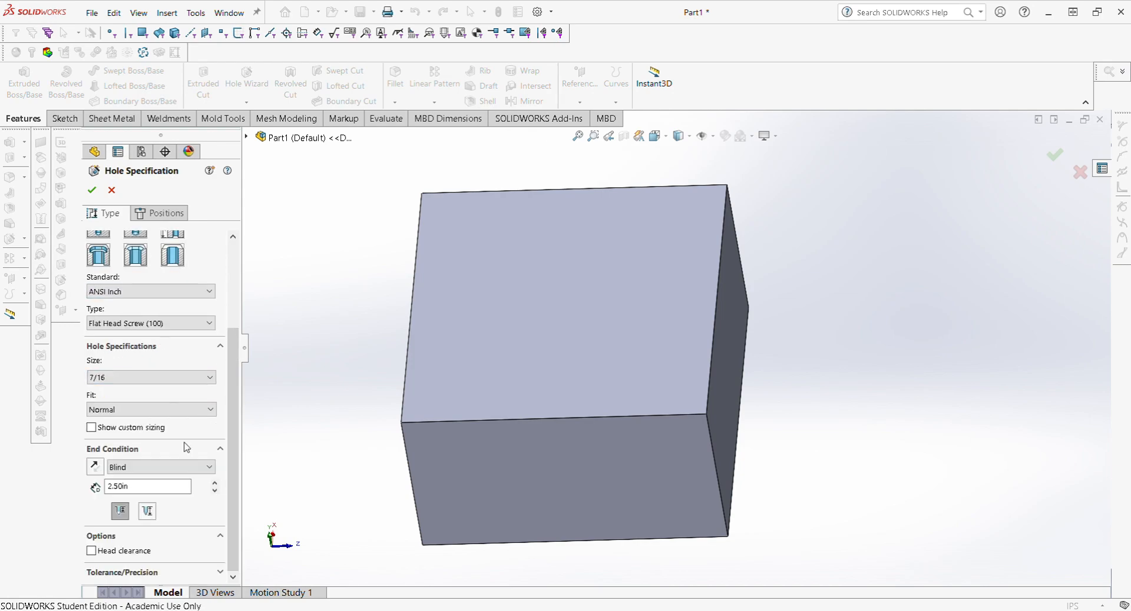
pyautogui.scroll(3, 220, 512)
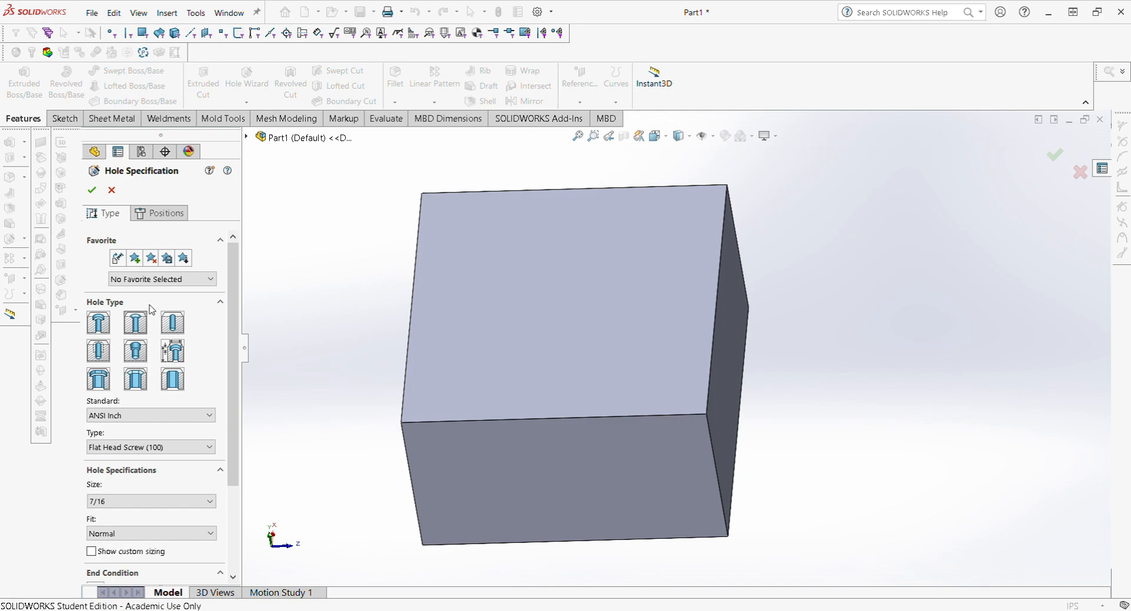
# Step: Place the hole on the block's top face near its upper-left corner, about 0.83 in from the left edge and 1.06 in from the upper edge
pyautogui.click(147, 215)
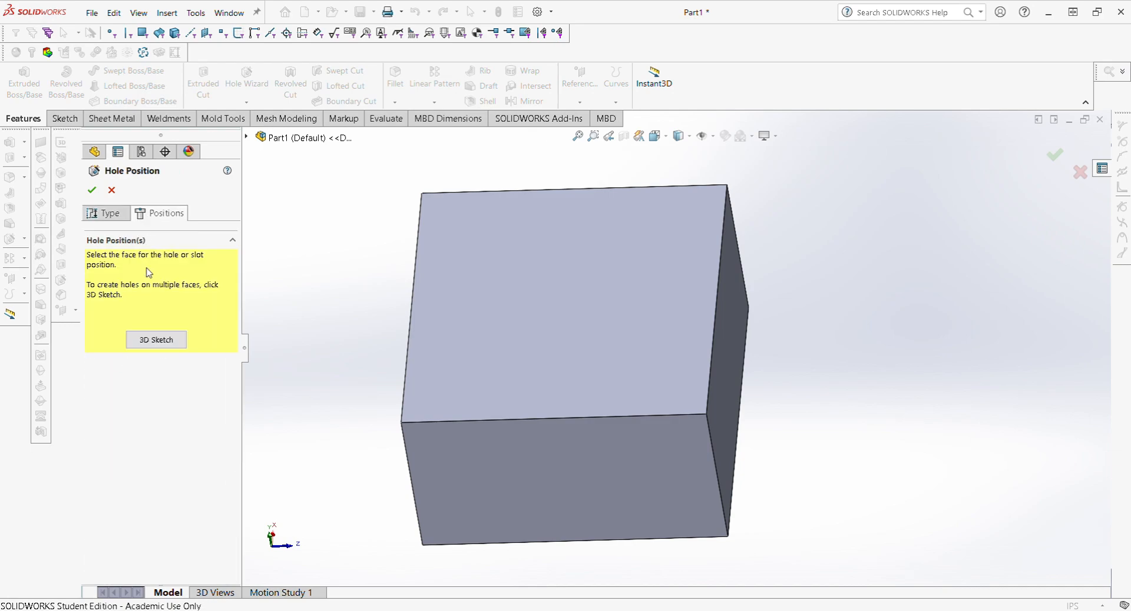
pyautogui.click(484, 265)
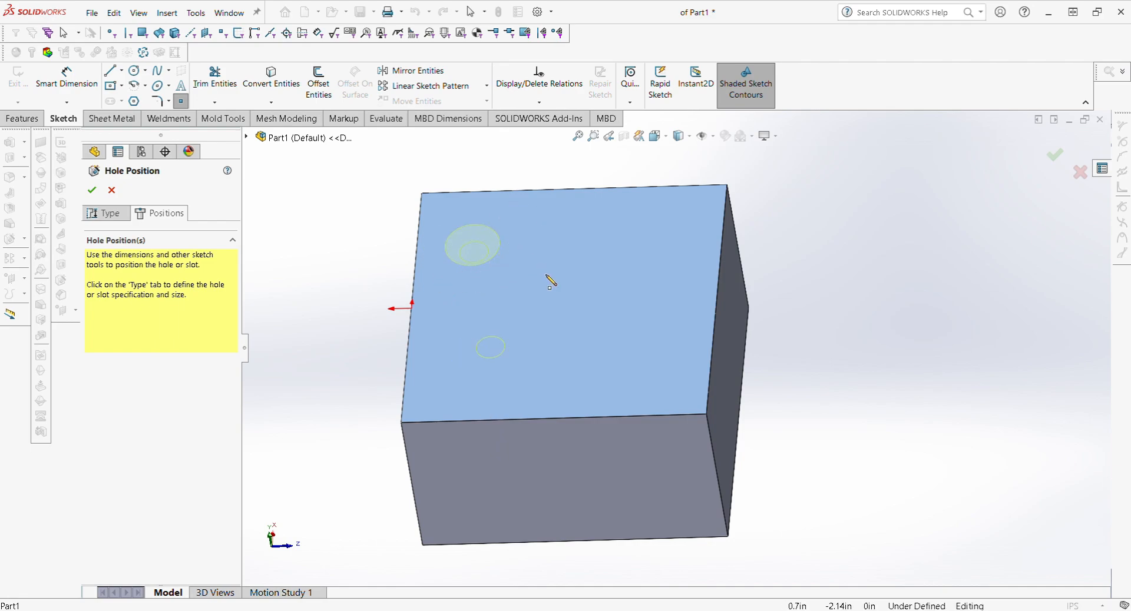
pyautogui.click(468, 241)
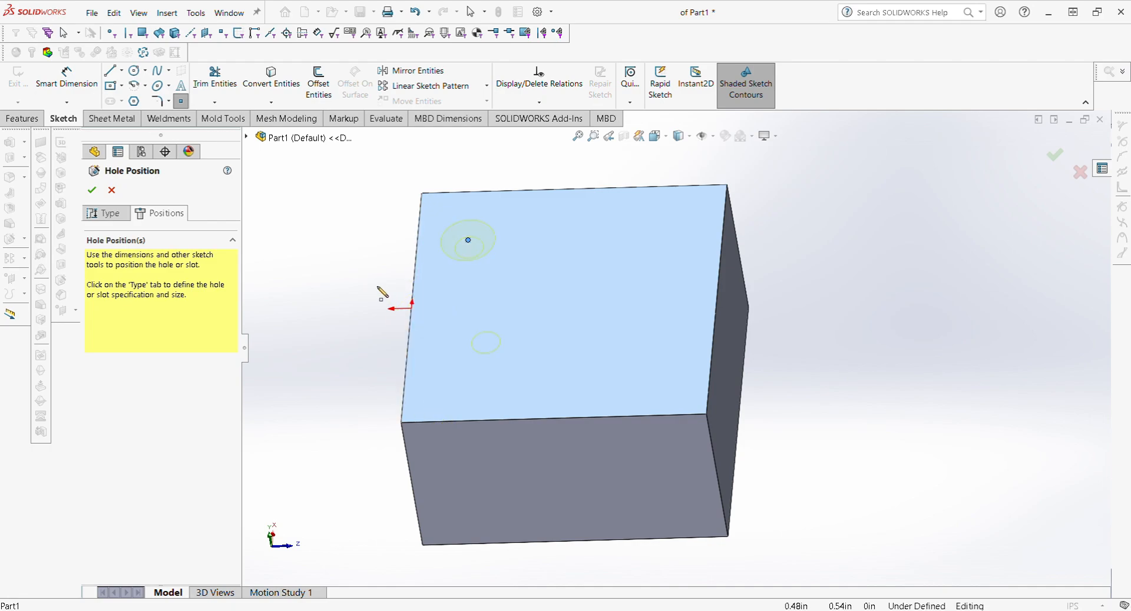
pyautogui.press('Escape')
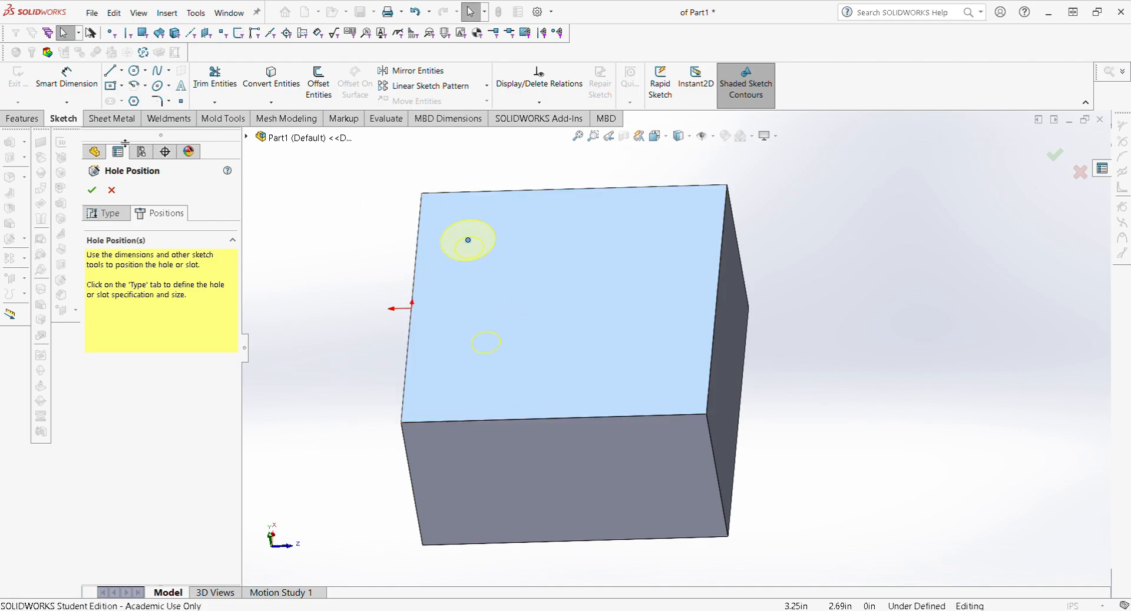
# Step: Dimension the hole centre 0.5 in from the left edge of the top face
pyautogui.click(66, 80)
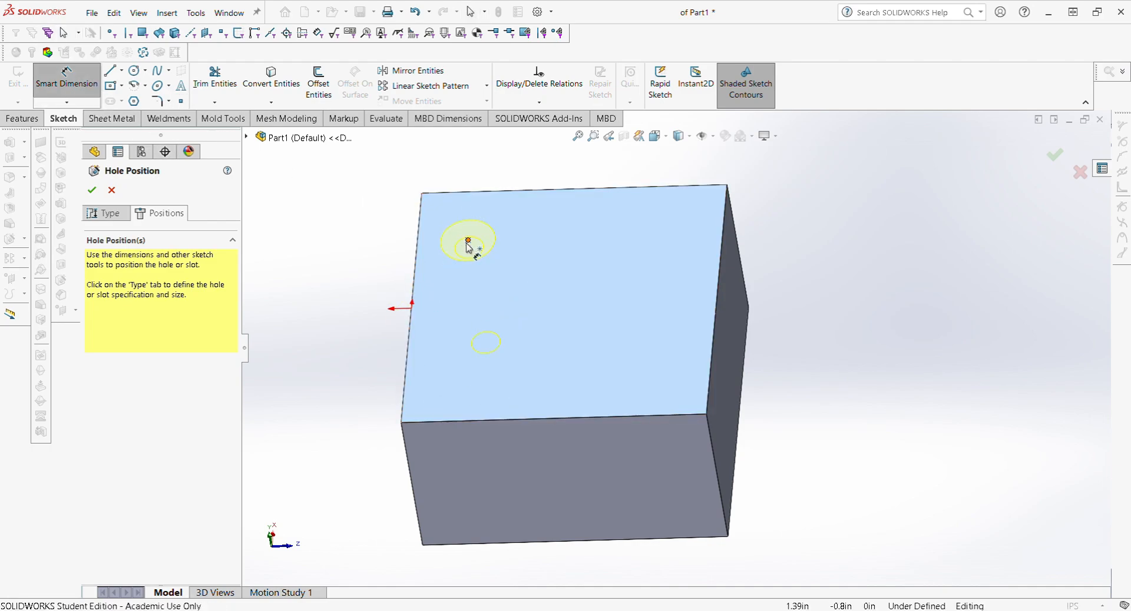
pyautogui.click(468, 241)
pyautogui.click(415, 262)
pyautogui.click(445, 175)
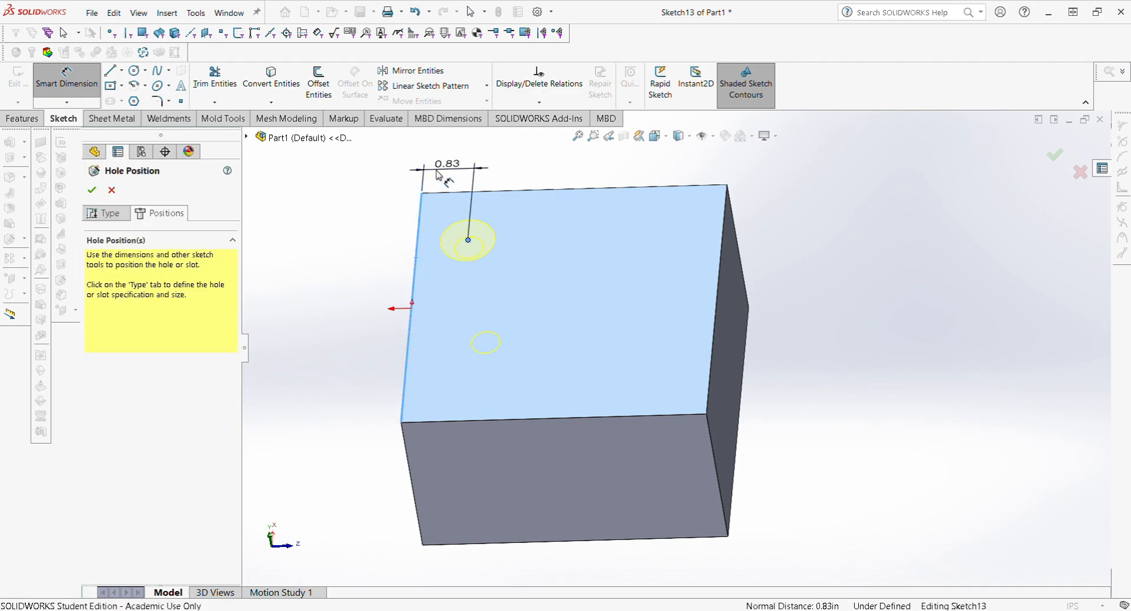
pyautogui.write('.5')
pyautogui.press('Return')
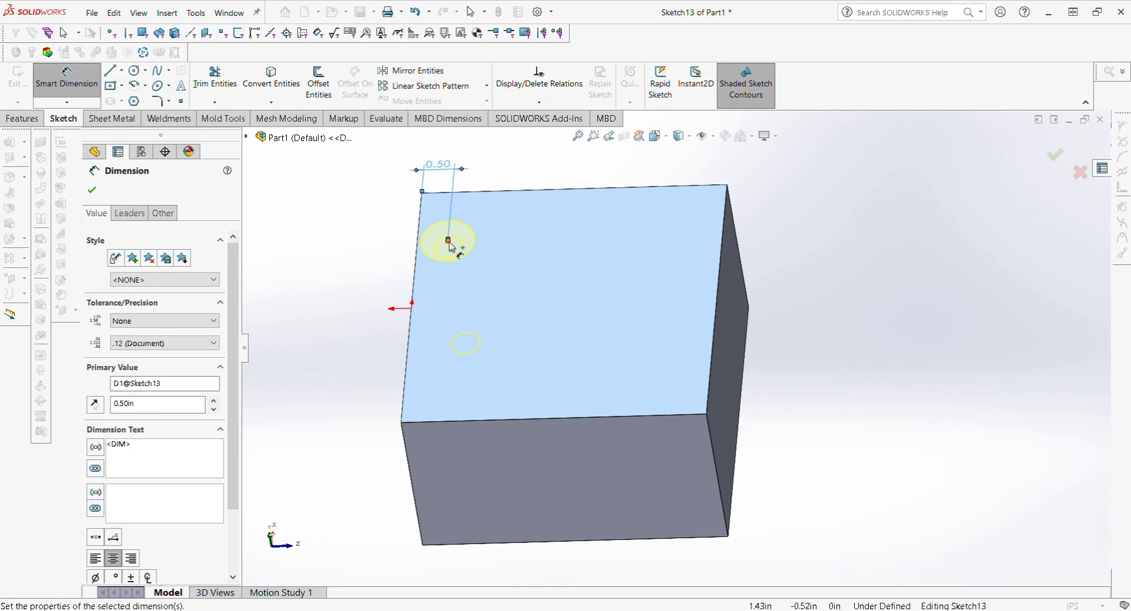
# Step: Dimension the hole centre 0.5 in from the upper edge of the top face and finish the countersunk hole
pyautogui.click(448, 241)
pyautogui.click(493, 190)
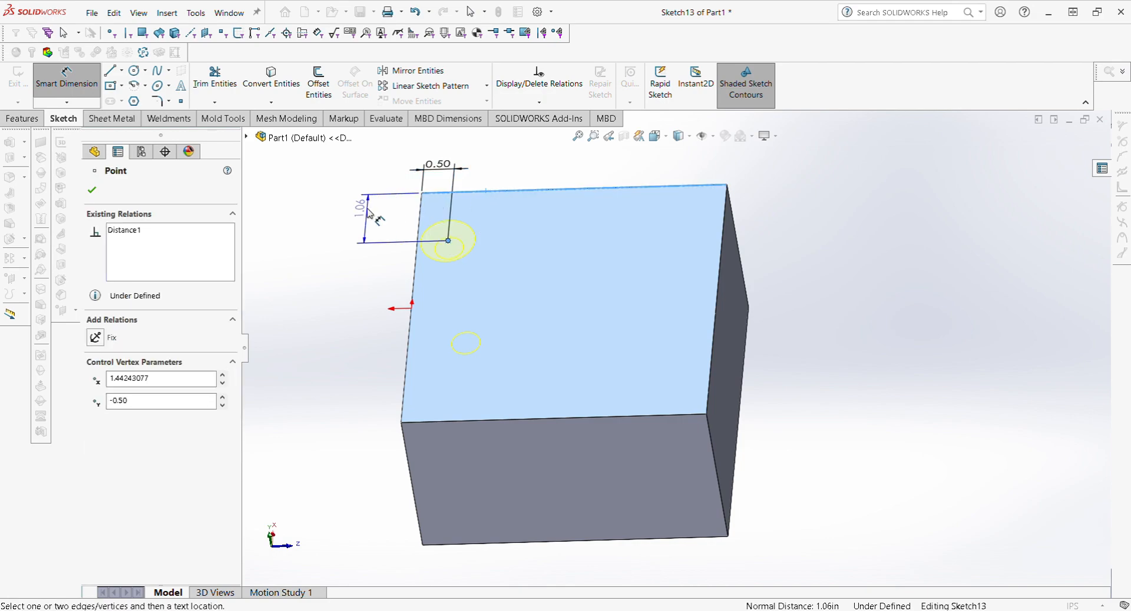
pyautogui.click(371, 212)
pyautogui.write('.5')
pyautogui.press('Return')
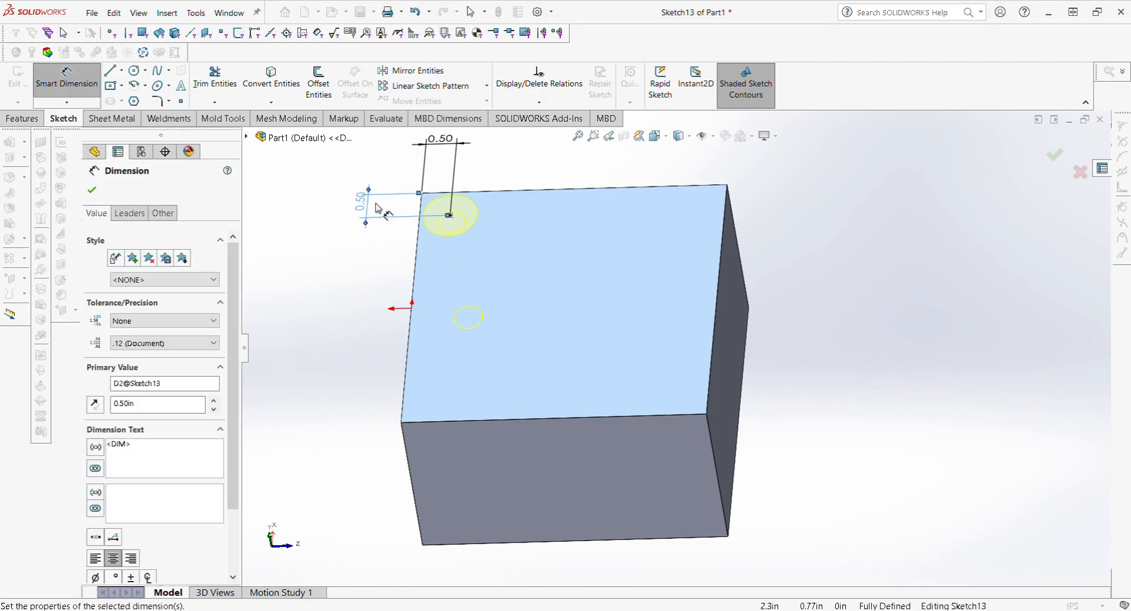
pyautogui.press('Escape')
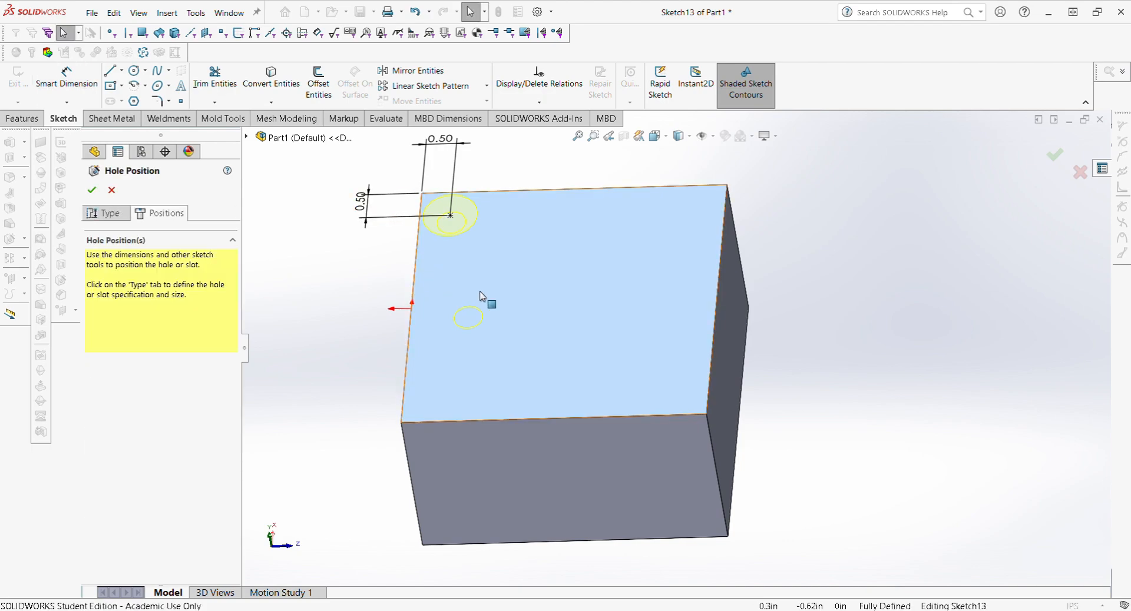
pyautogui.click(1057, 155)
# Step: Sketch a diagonal construction line on the top face from the corner beside the hole to the opposite corner, and close the sketch
pyautogui.moveTo(512, 253); pyautogui.dragTo(544, 346, button='middle')
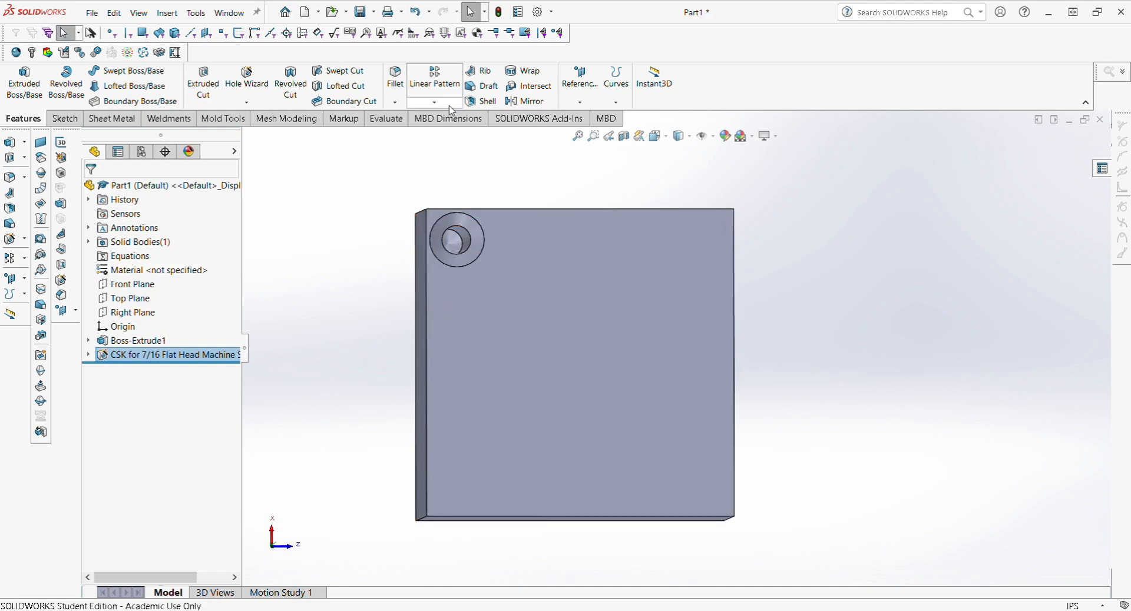
pyautogui.click(64, 119)
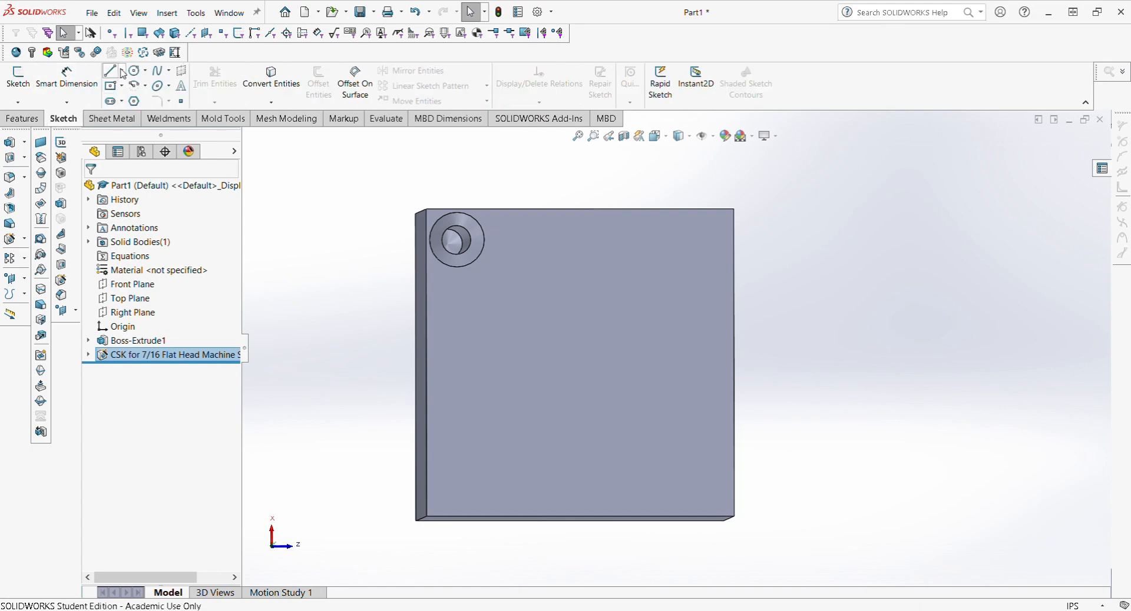
pyautogui.click(123, 104)
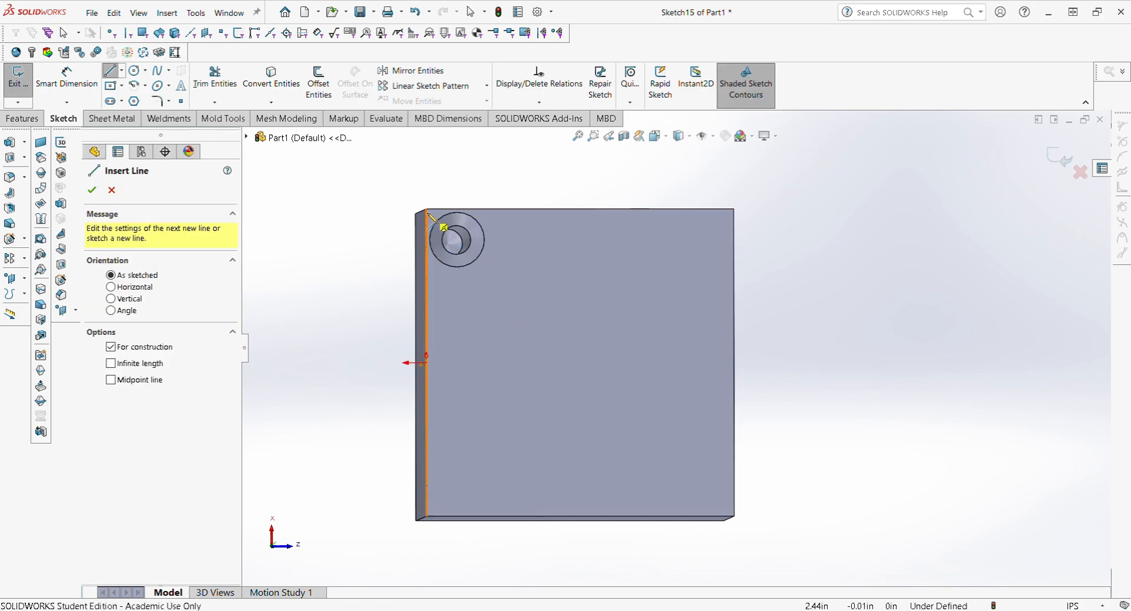
pyautogui.click(426, 209)
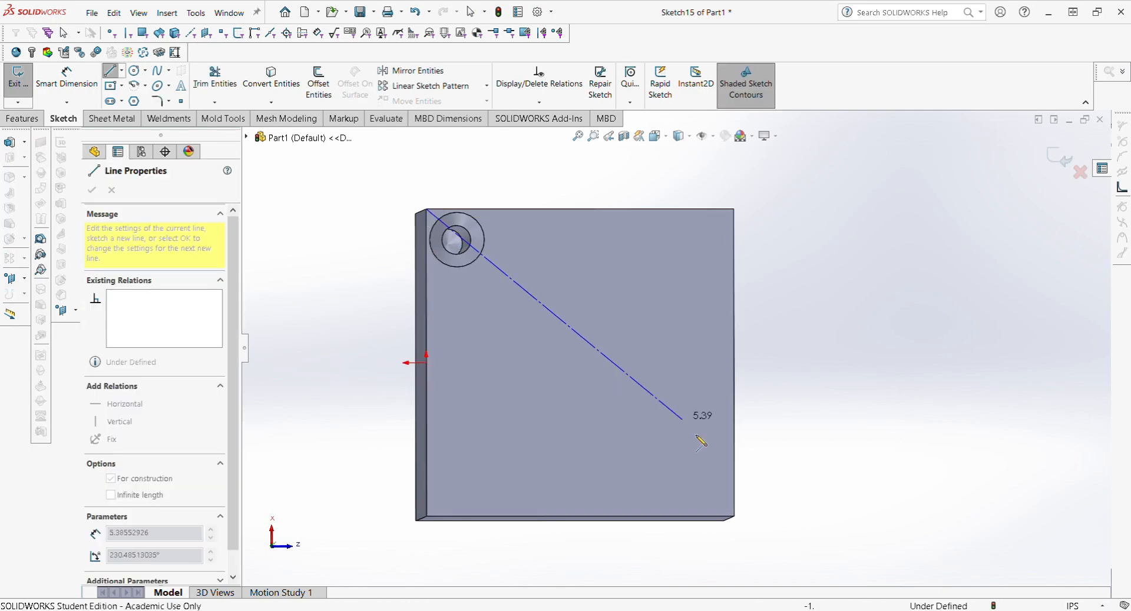
pyautogui.click(734, 516)
pyautogui.press('Escape')
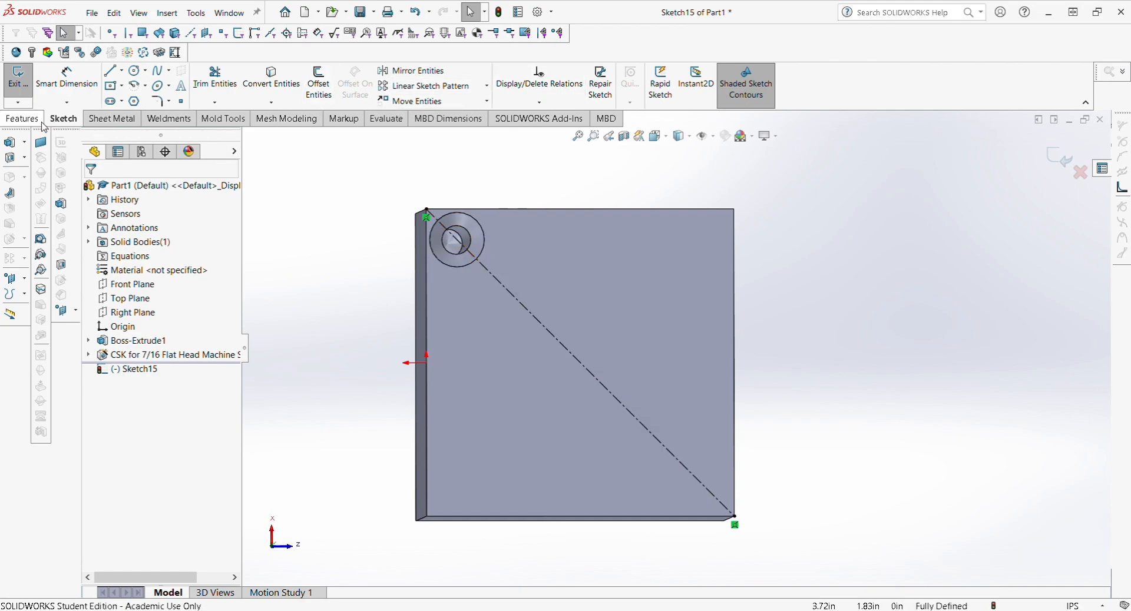
pyautogui.click(22, 118)
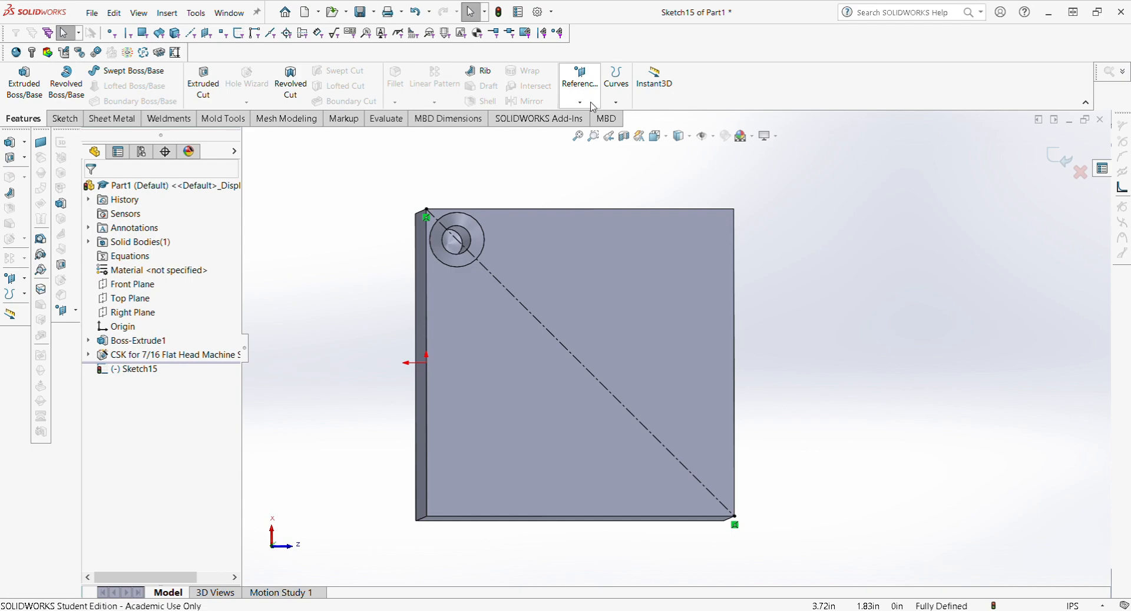
pyautogui.click(1058, 158)
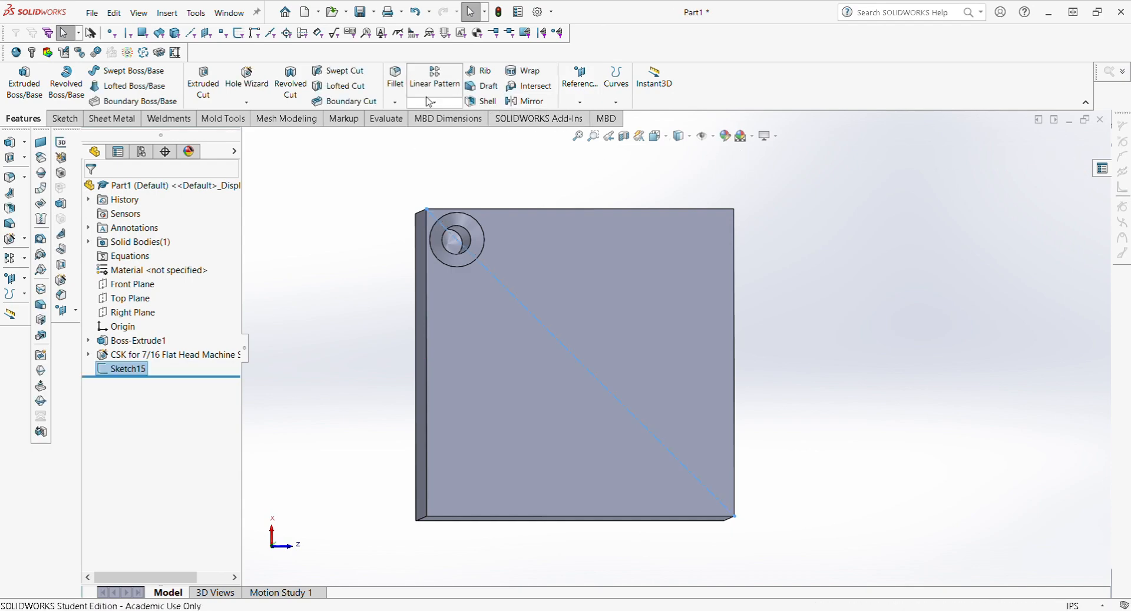
# Step: Set up a Linear Pattern of the countersunk hole with the diagonal construction line as its only direction, keeping three instances
pyautogui.click(434, 79)
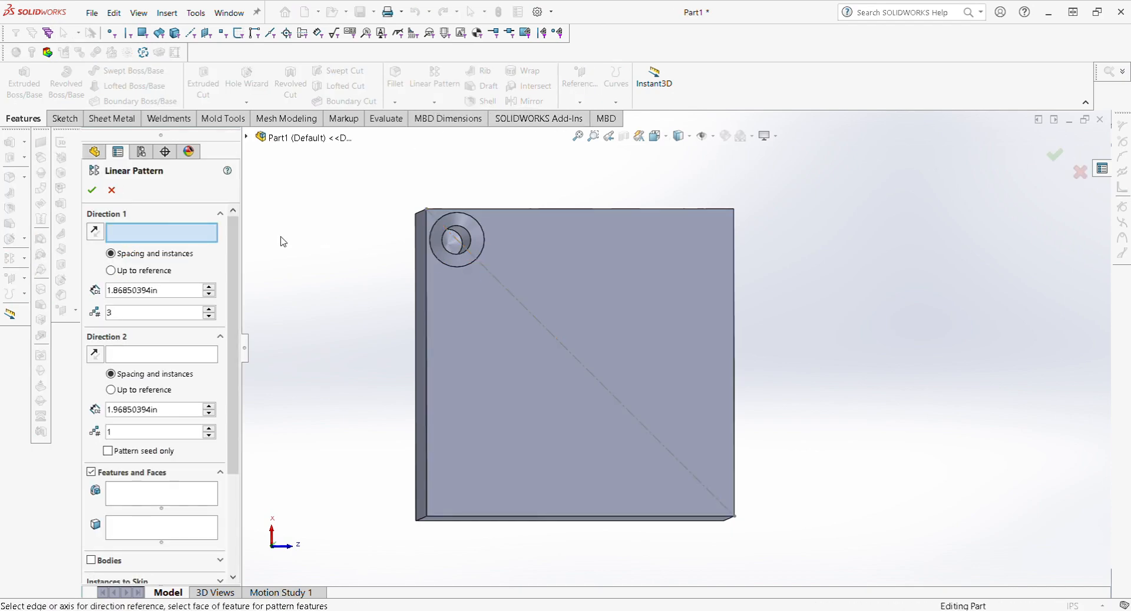
pyautogui.click(541, 324)
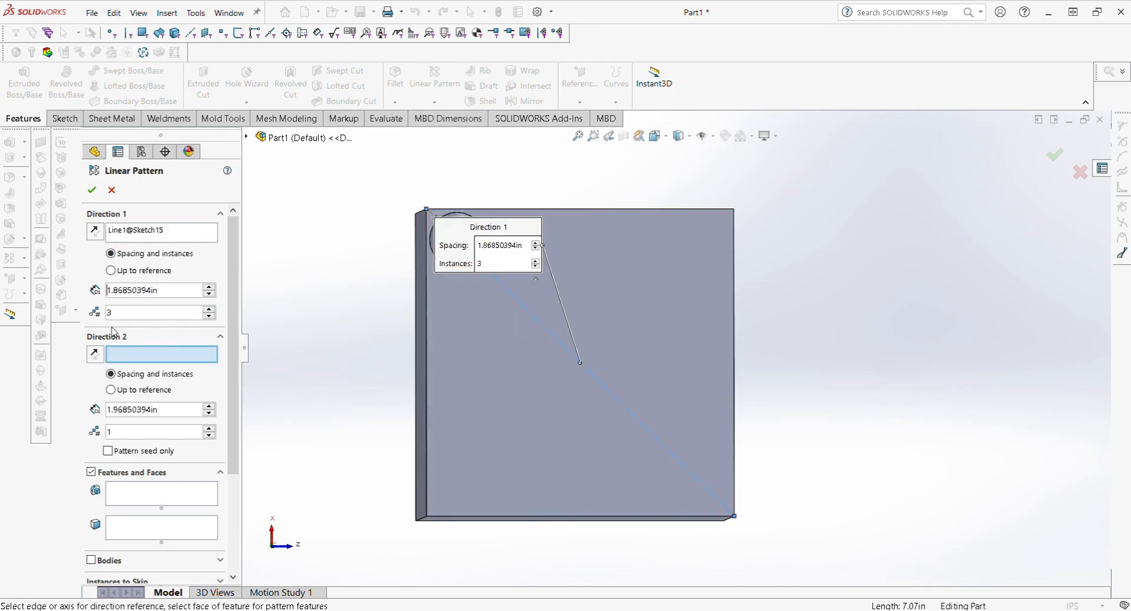
pyautogui.click(221, 337)
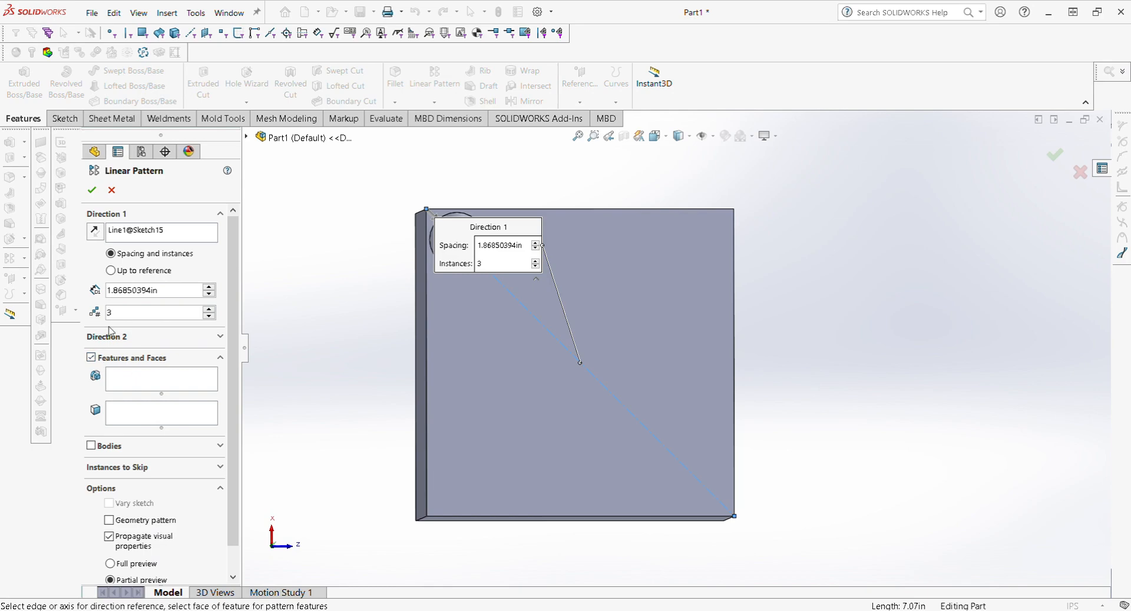
pyautogui.click(153, 385)
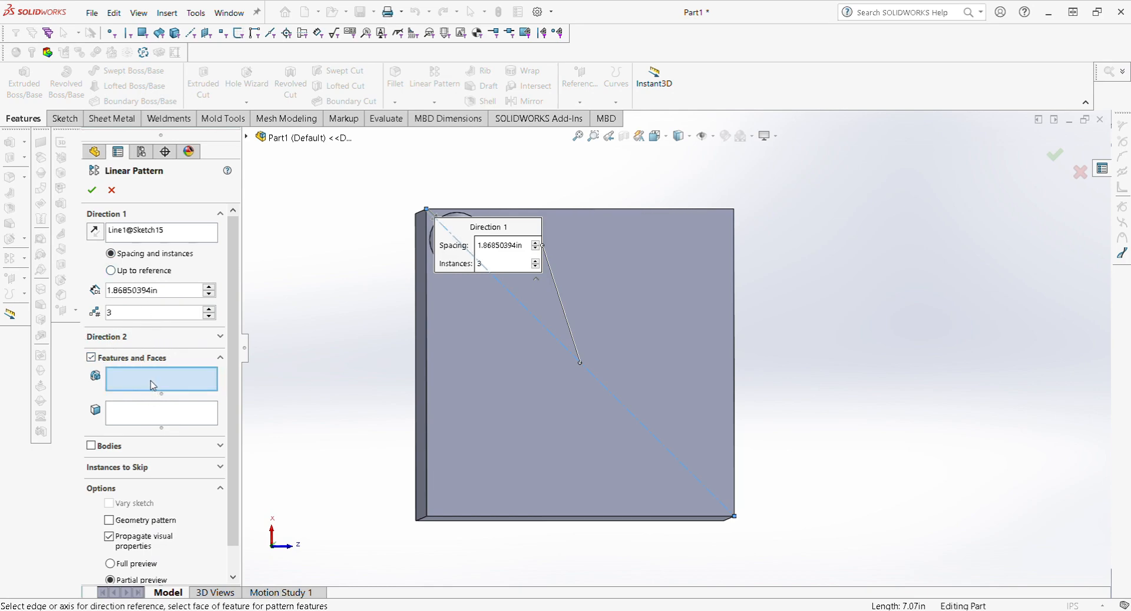
pyautogui.click(247, 138)
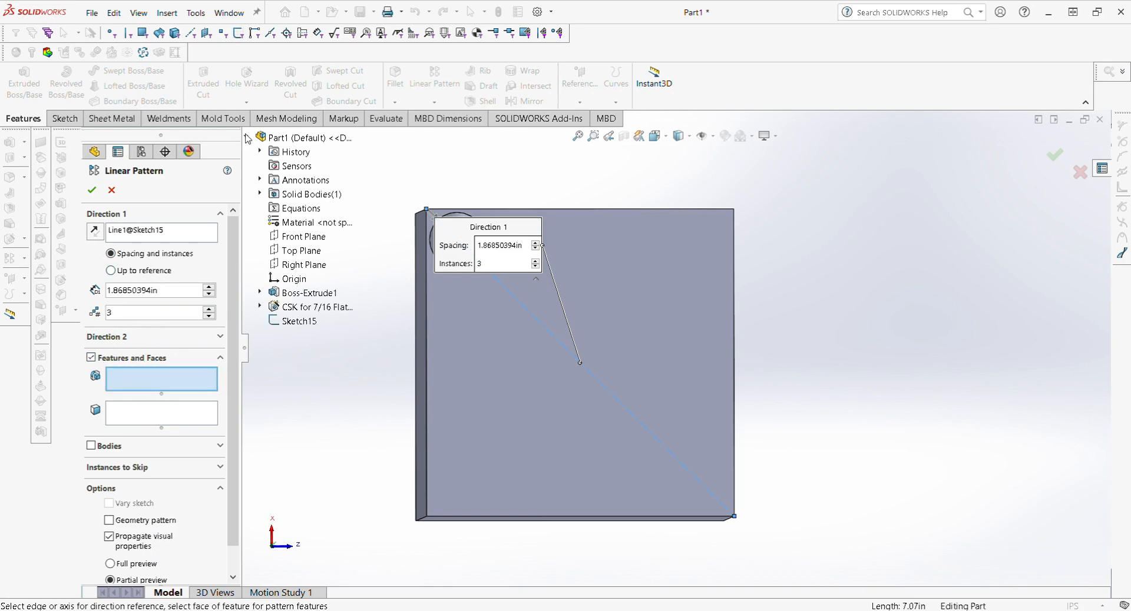
pyautogui.click(285, 307)
# Step: Choose the countersunk hole as the feature to pattern and clear the mistakenly picked top face from the faces to pattern
pyautogui.click(121, 435)
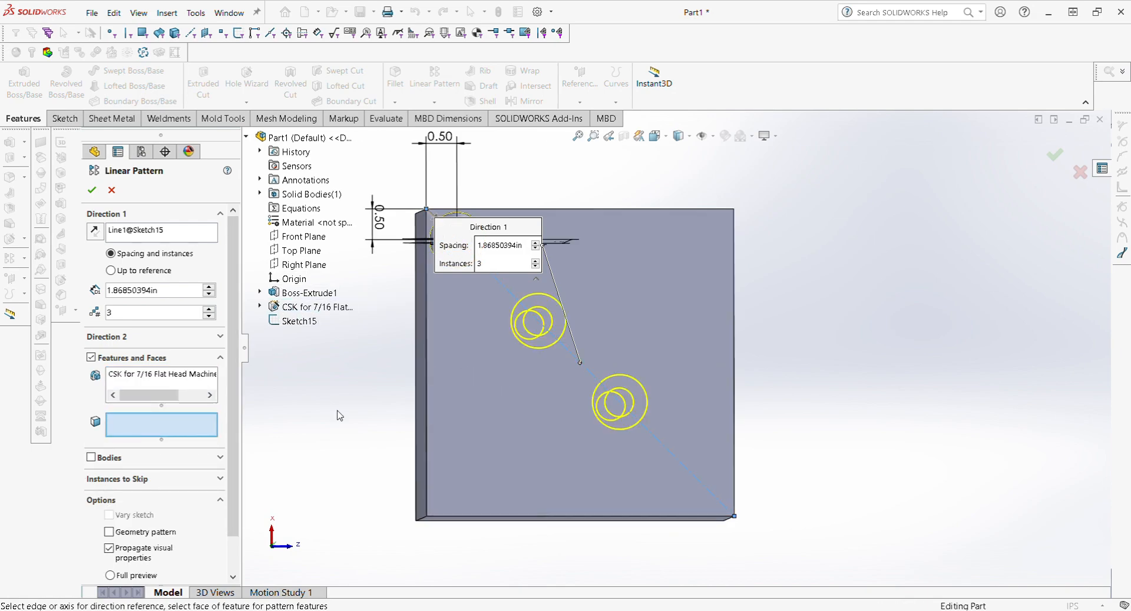
pyautogui.click(504, 404)
pyautogui.scroll(2, 711, 336)
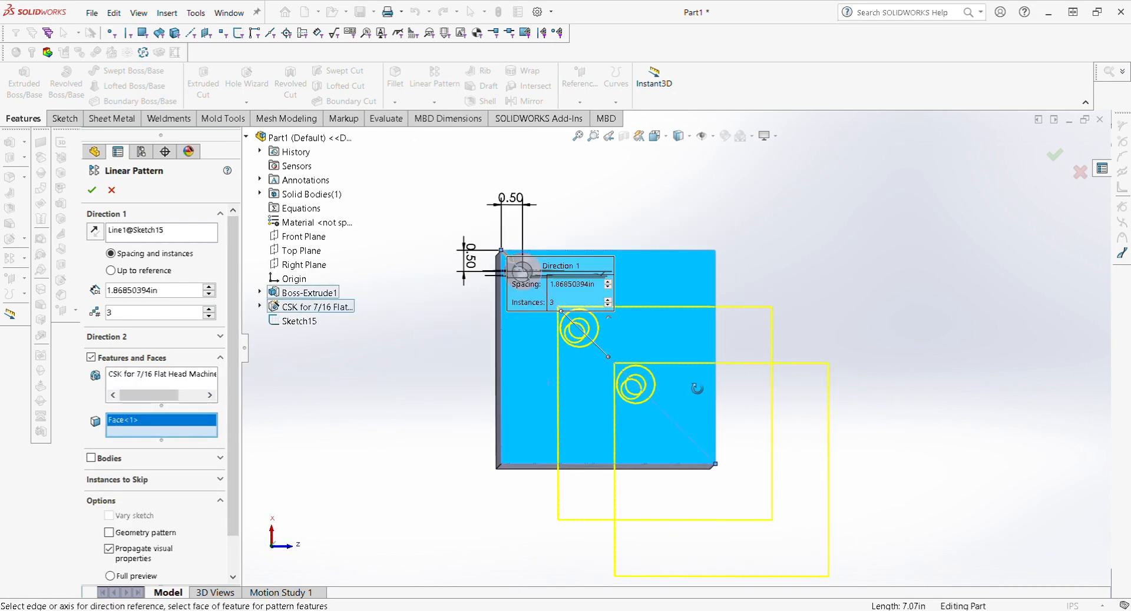
pyautogui.moveTo(697, 386); pyautogui.dragTo(701, 319, button='middle')
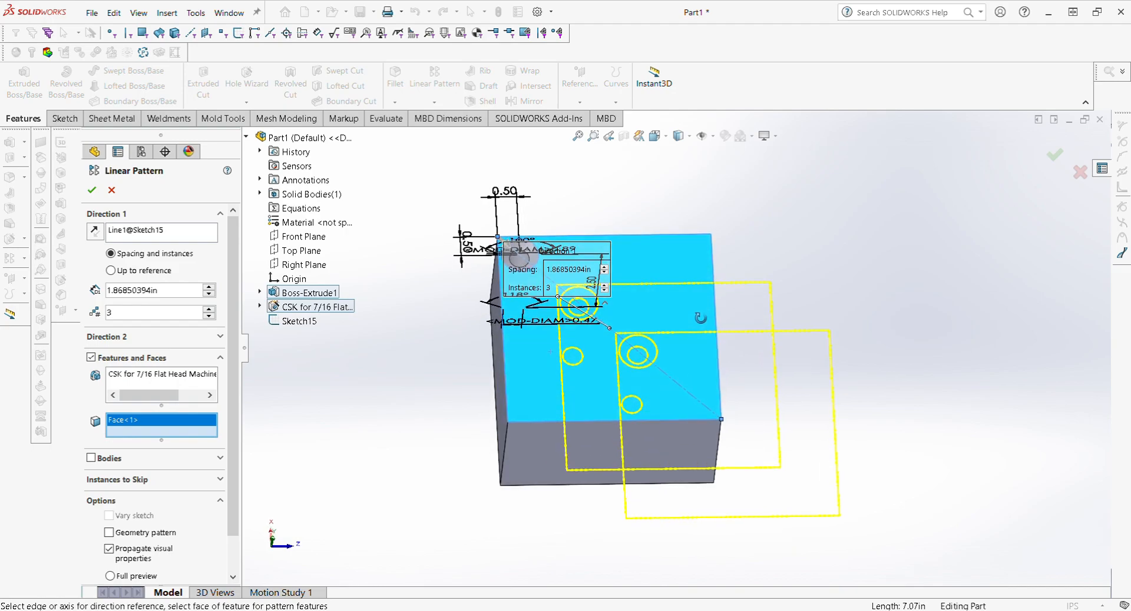
pyautogui.rightClick(150, 421)
pyautogui.click(177, 431)
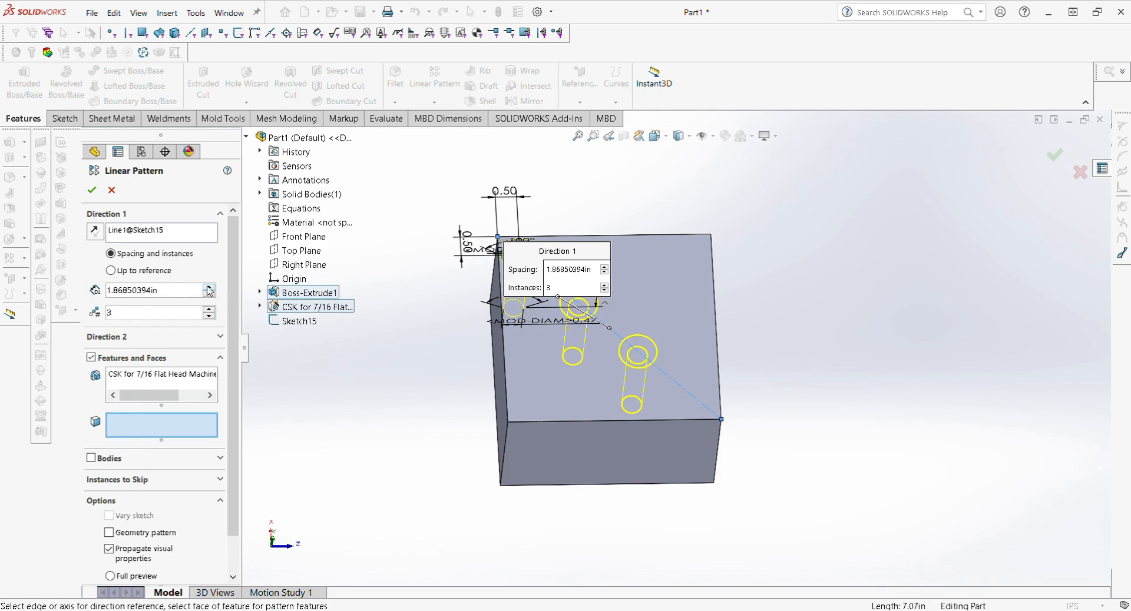
# Step: Set the linear pattern's spacing to 2.76850394 in and its number of instances to 5
pyautogui.moveTo(208, 288); pyautogui.dragTo(208, 288)
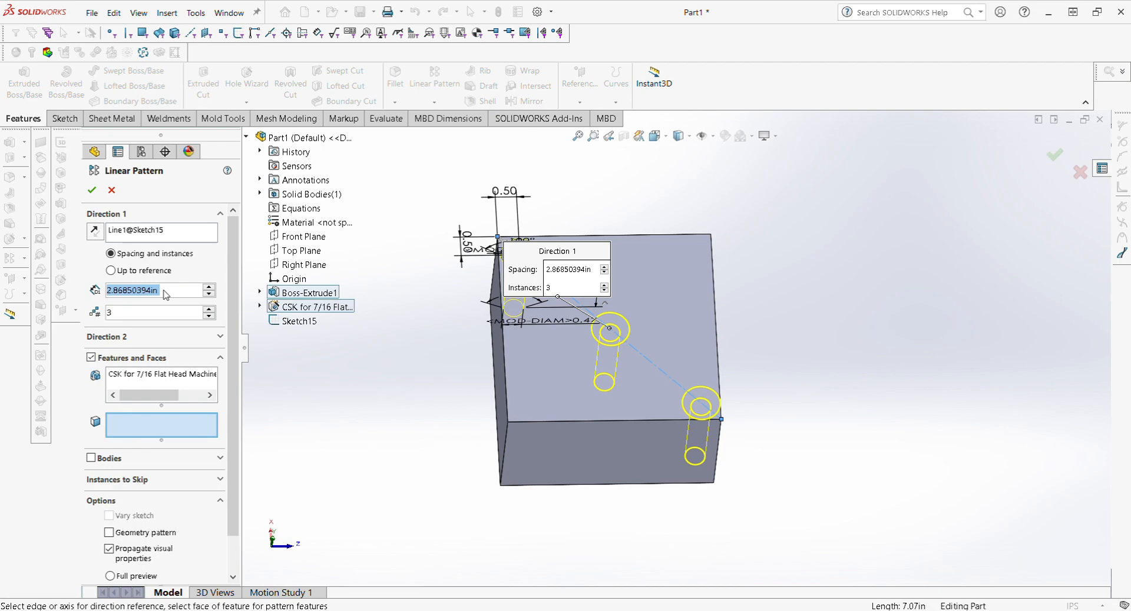
pyautogui.click(210, 295)
pyautogui.moveTo(624, 480); pyautogui.dragTo(659, 487, button='middle')
pyautogui.click(207, 310)
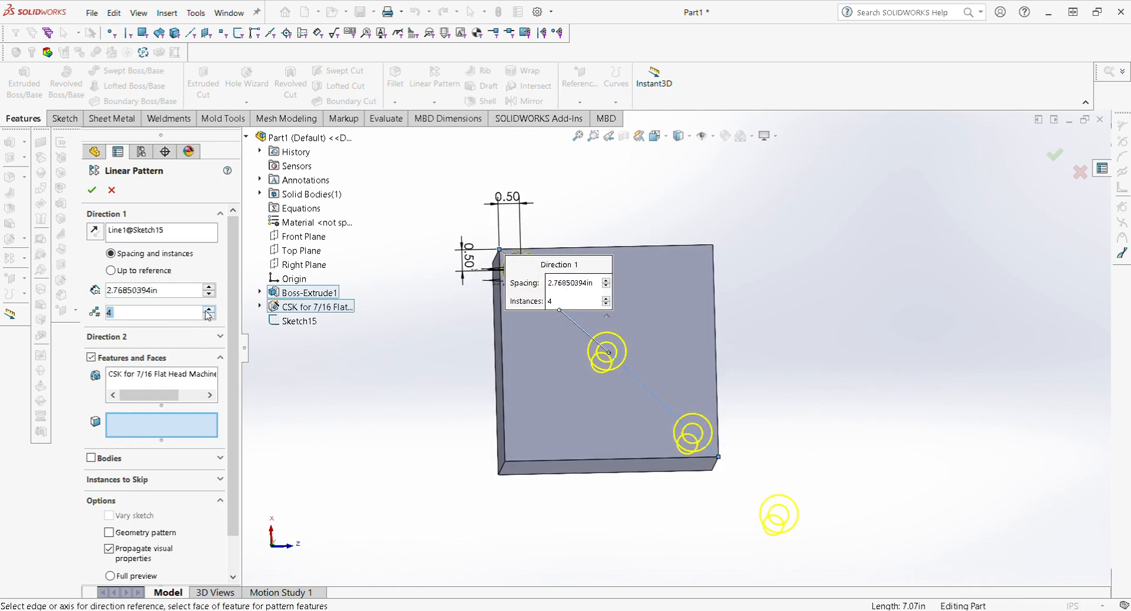
pyautogui.scroll(3, 621, 339)
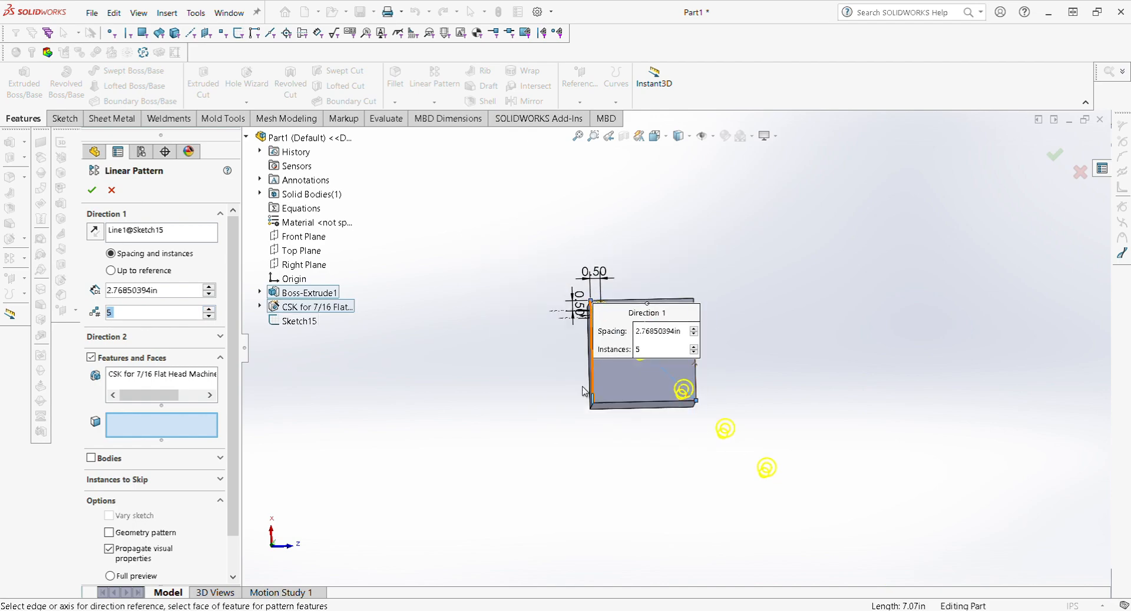
# Step: Reduce the linear pattern's spacing to 1.36850394 in so that all instances lie on the block's top face
pyautogui.click(208, 297)
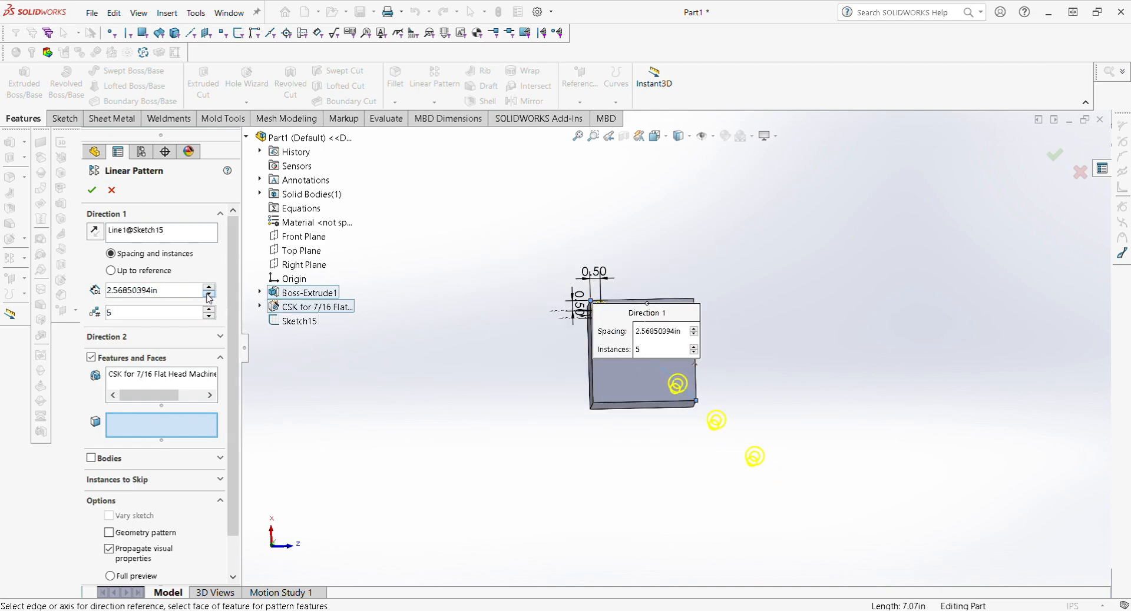
pyautogui.click(208, 298)
pyautogui.click(208, 298)
pyautogui.click(207, 297)
pyautogui.click(207, 296)
pyautogui.click(208, 297)
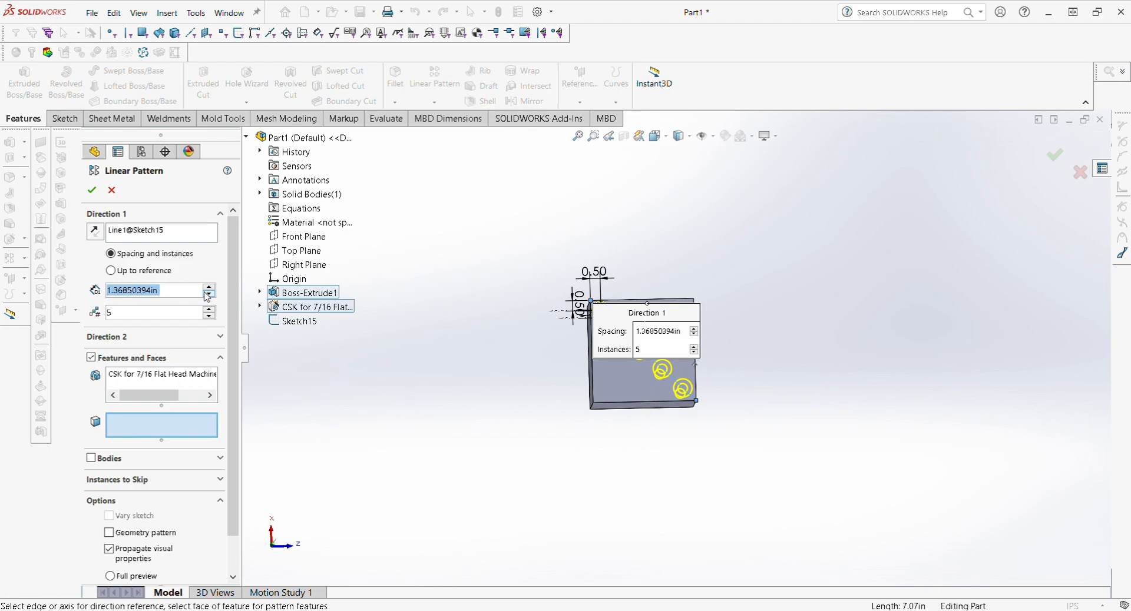
pyautogui.scroll(-6, 712, 353)
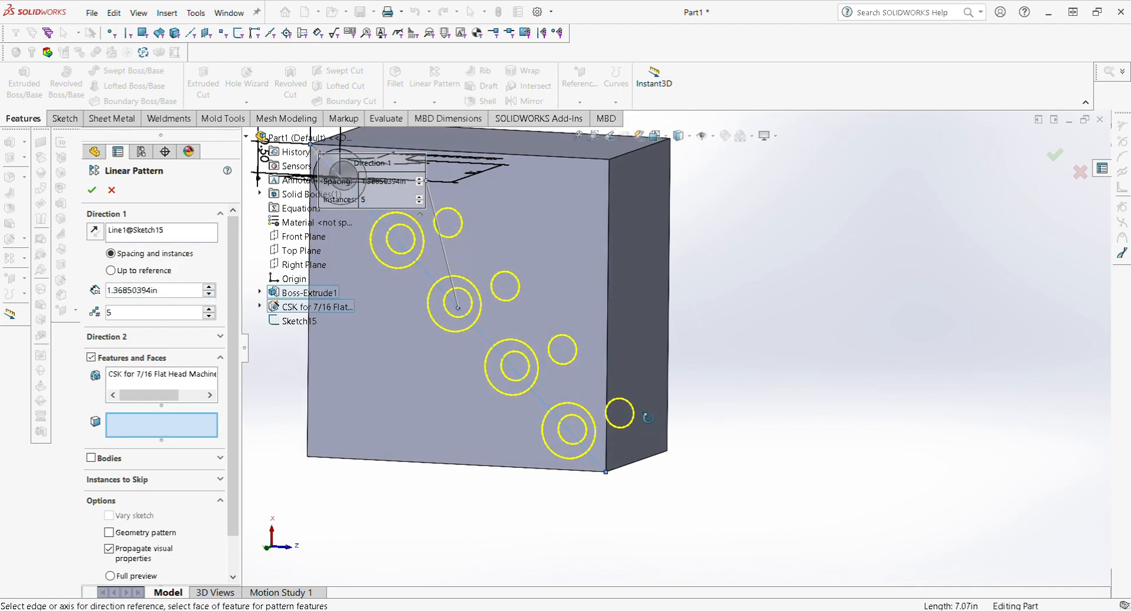
pyautogui.moveTo(623, 401)
pyautogui.mouseDown(button='middle')
pyautogui.moveTo(699, 312)
pyautogui.moveTo(631, 364)
pyautogui.moveTo(626, 416)
pyautogui.mouseUp(button='middle')
pyautogui.scroll(3, 656, 377)
pyautogui.scroll(-1, 646, 305)
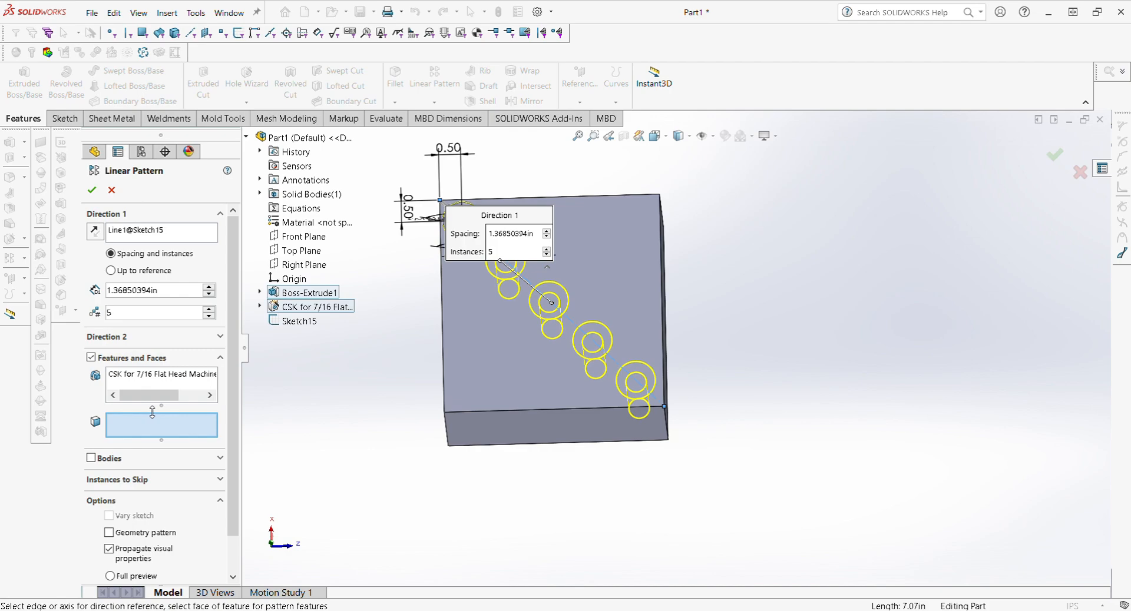
# Step: Skip no instances, collapse the pattern options and accept the linear pattern of the countersunk hole
pyautogui.scroll(-1, 167, 480)
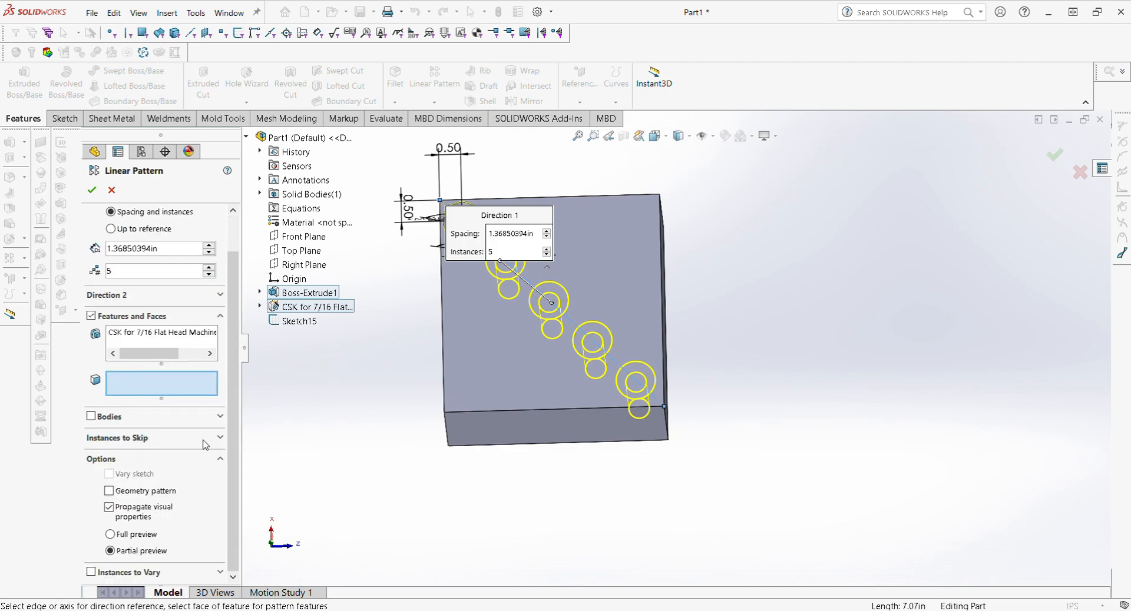
pyautogui.click(220, 439)
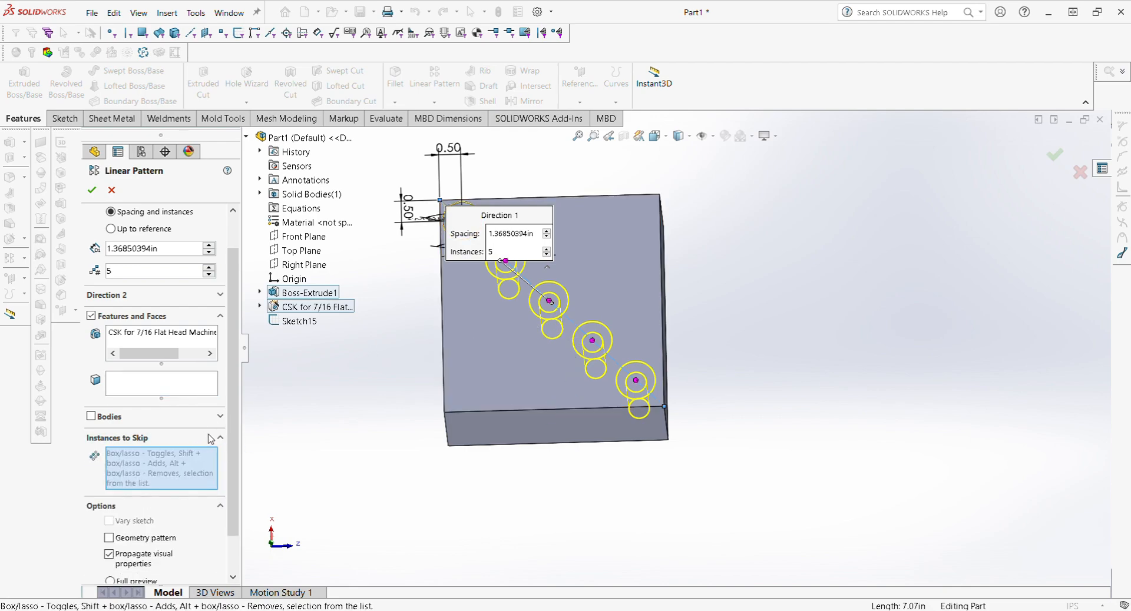
pyautogui.click(219, 439)
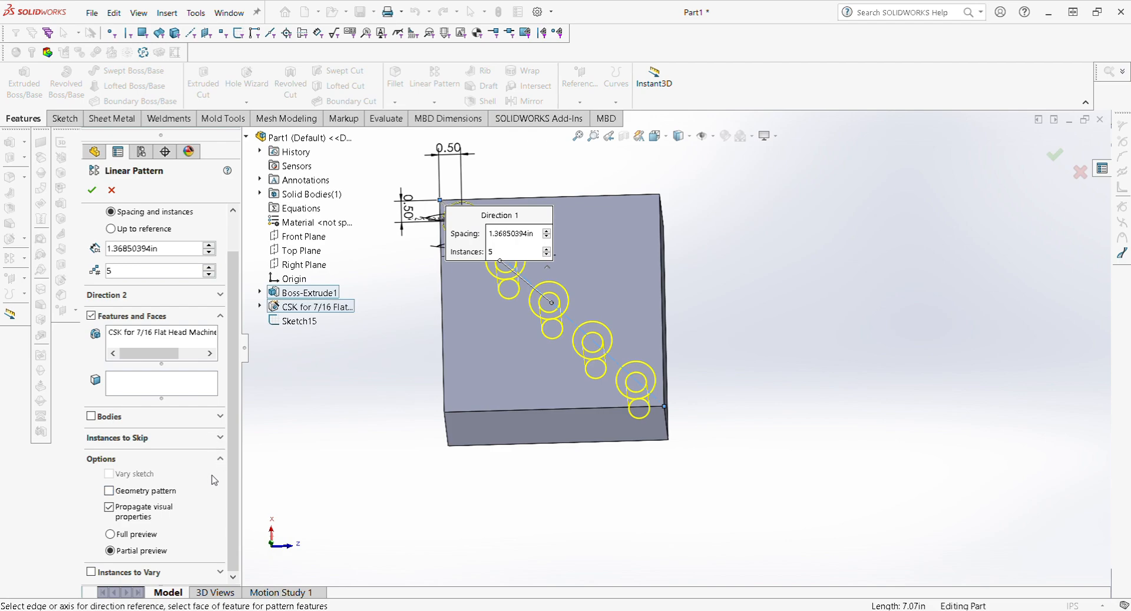
pyautogui.click(220, 460)
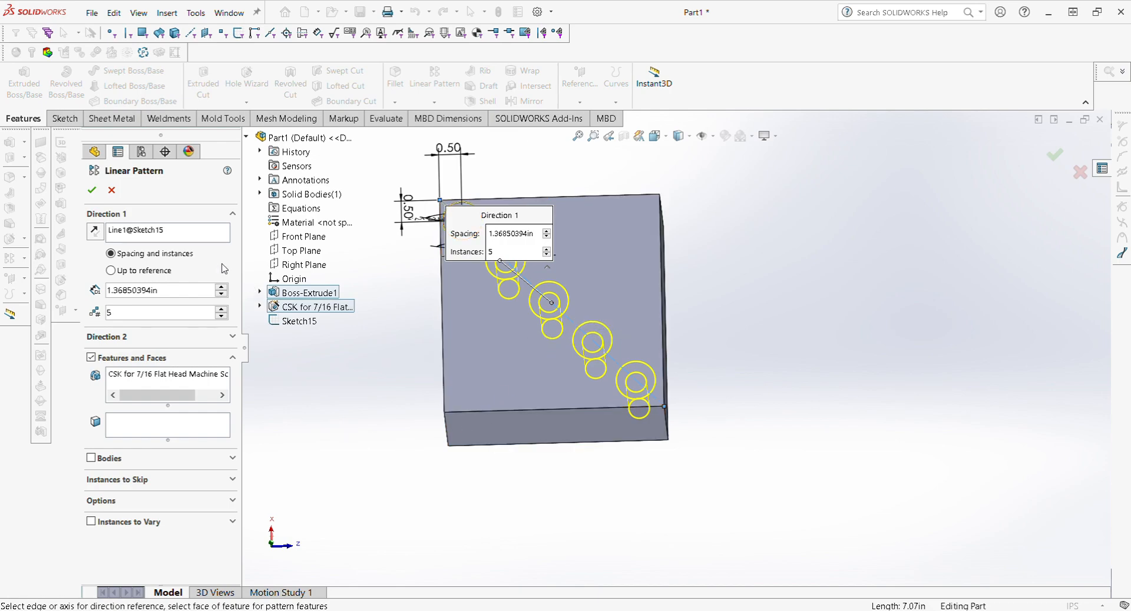
pyautogui.click(92, 190)
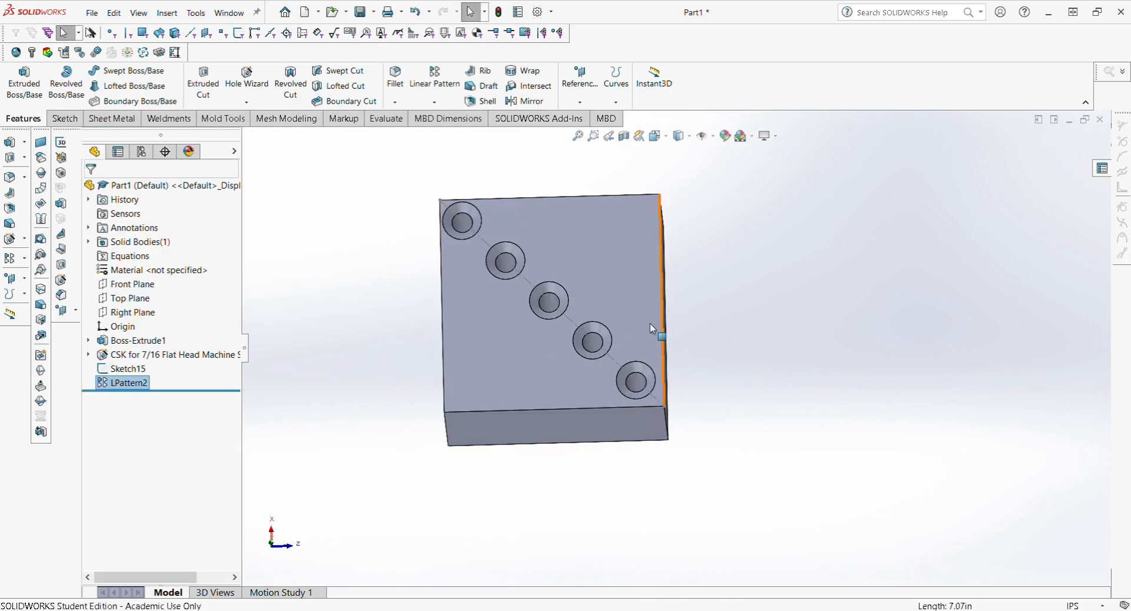
# Step: Undo the linear pattern and the diagonal construction line sketch
pyautogui.moveTo(651, 328); pyautogui.dragTo(618, 324, button='middle')
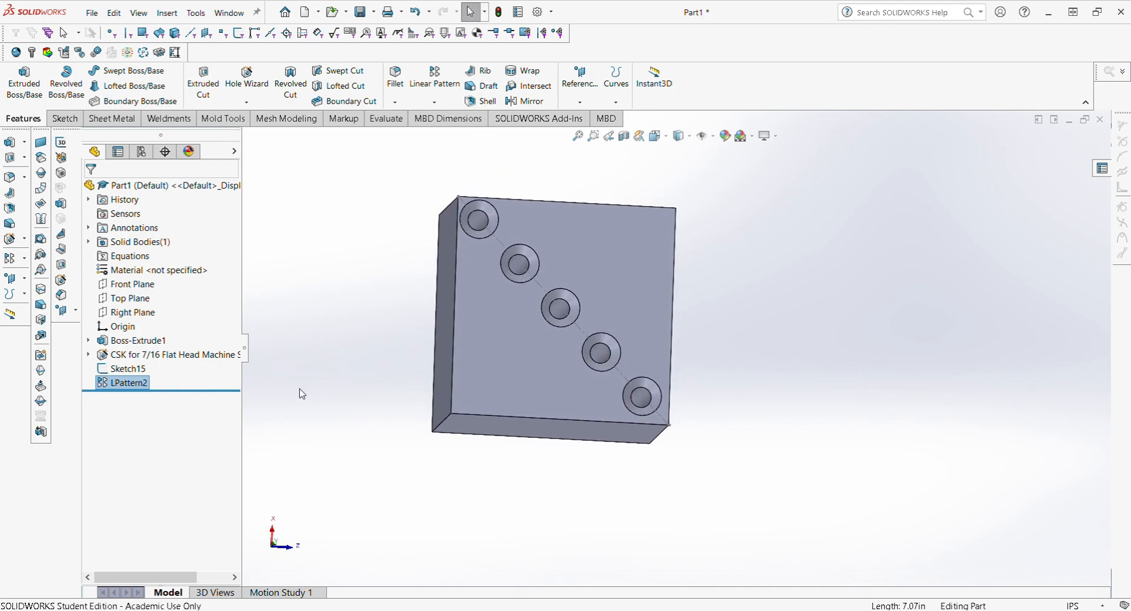
pyautogui.click(126, 383)
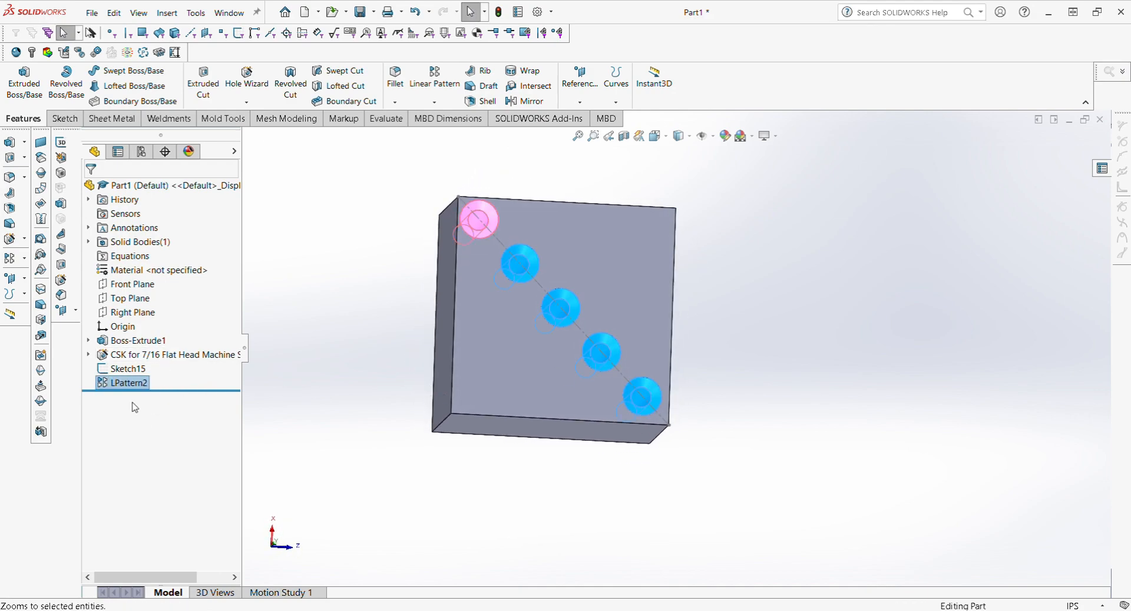
pyautogui.hotkey('ctrl', 'z')
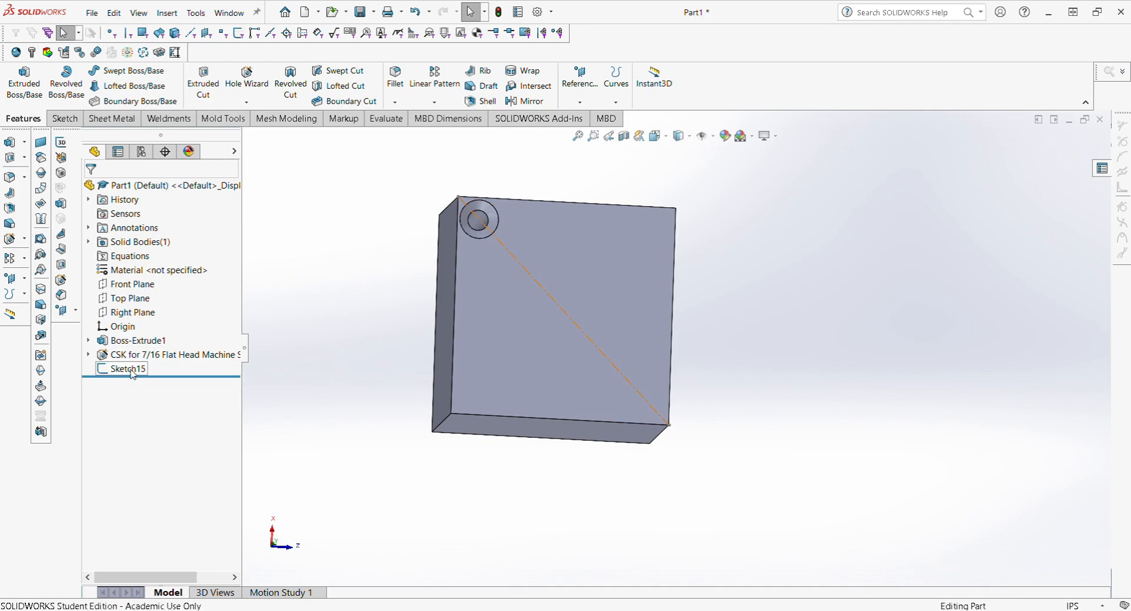
pyautogui.hotkey('ctrl', 'z')
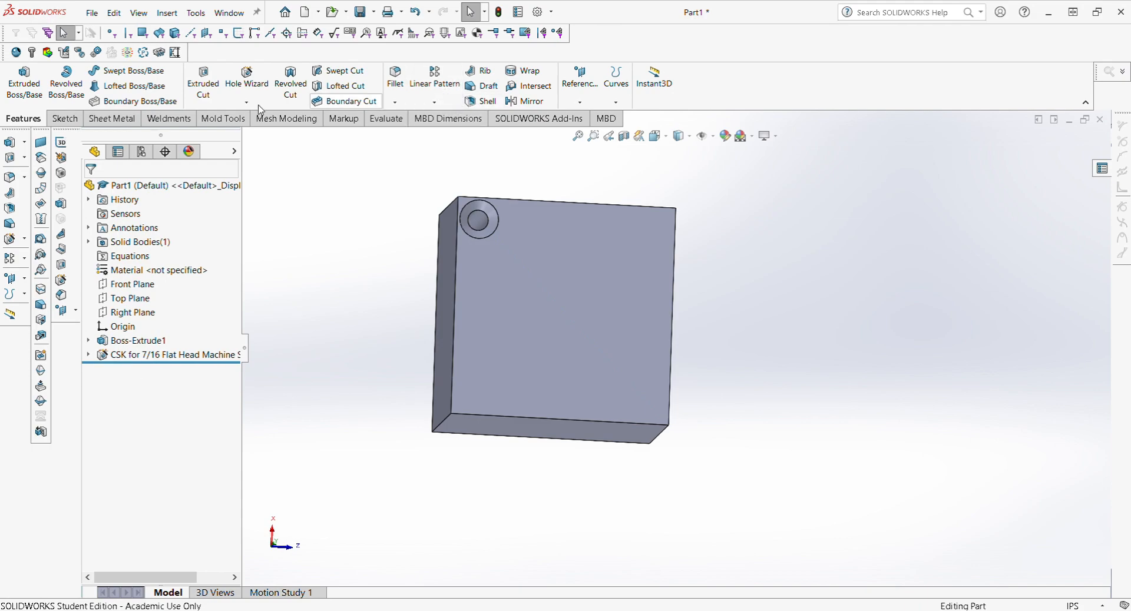
# Step: Sketch a circle about 2.7 in in radius on the top face, centred near the face's middle and passing through the countersunk hole
pyautogui.click(63, 120)
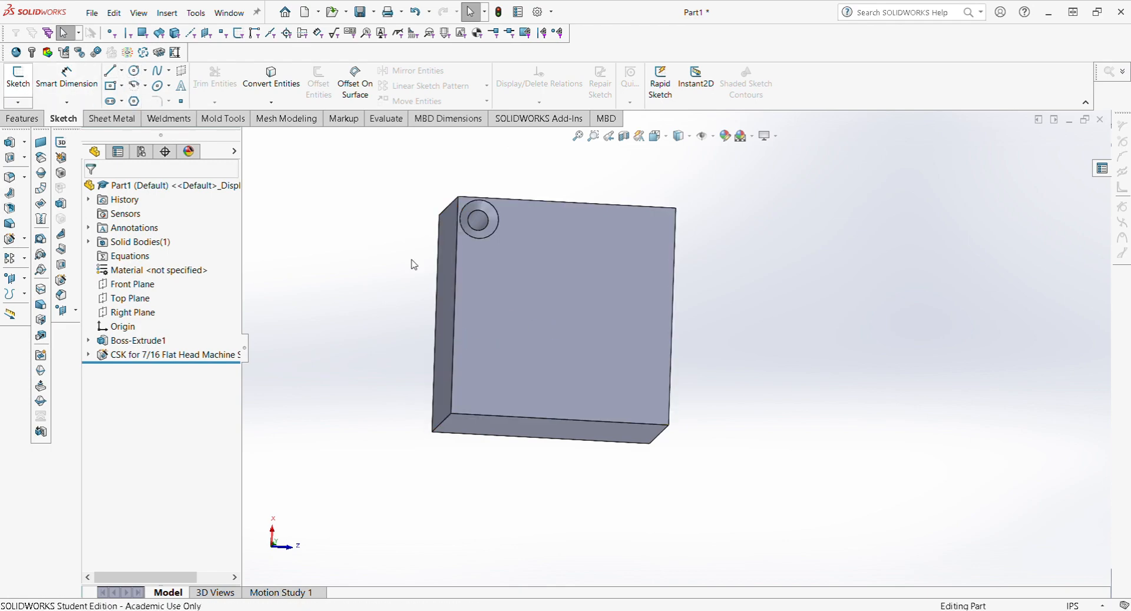
pyautogui.click(560, 332)
pyautogui.click(134, 70)
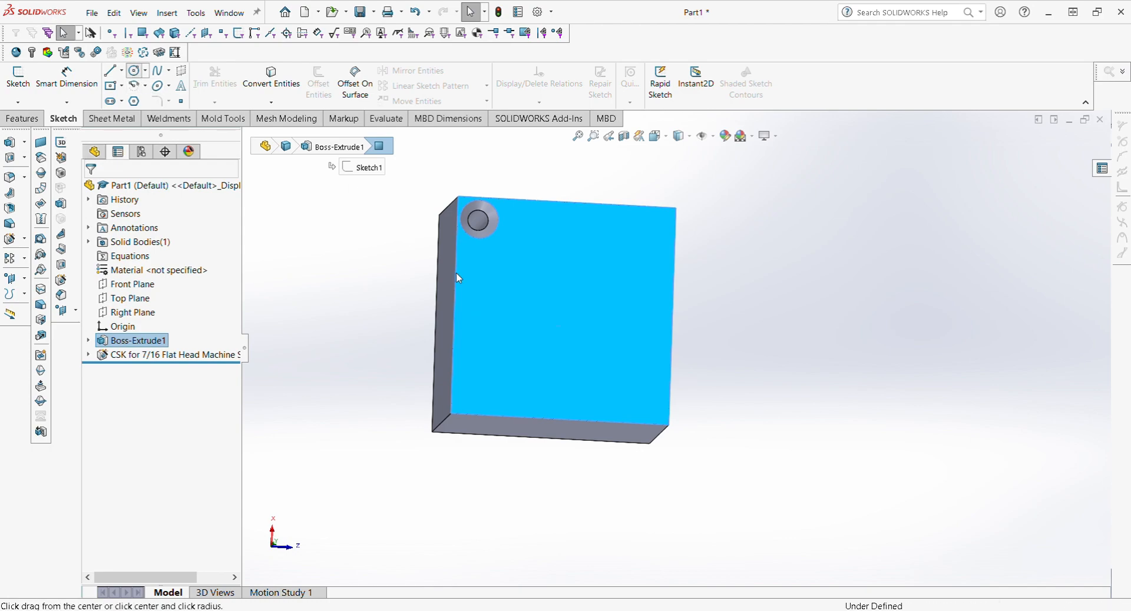
pyautogui.click(556, 311)
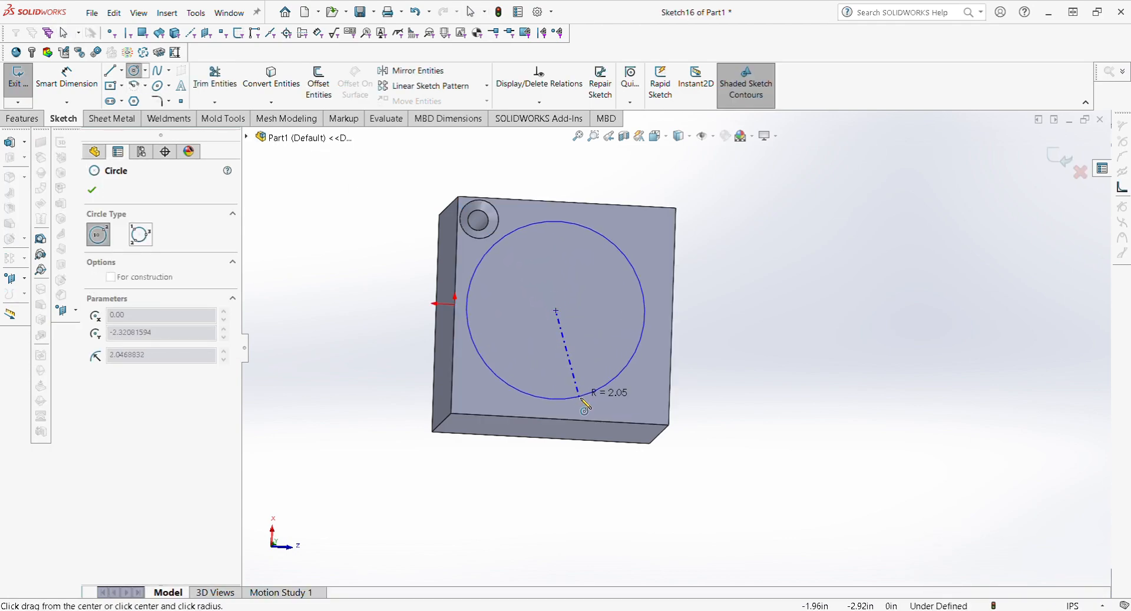
pyautogui.click(478, 219)
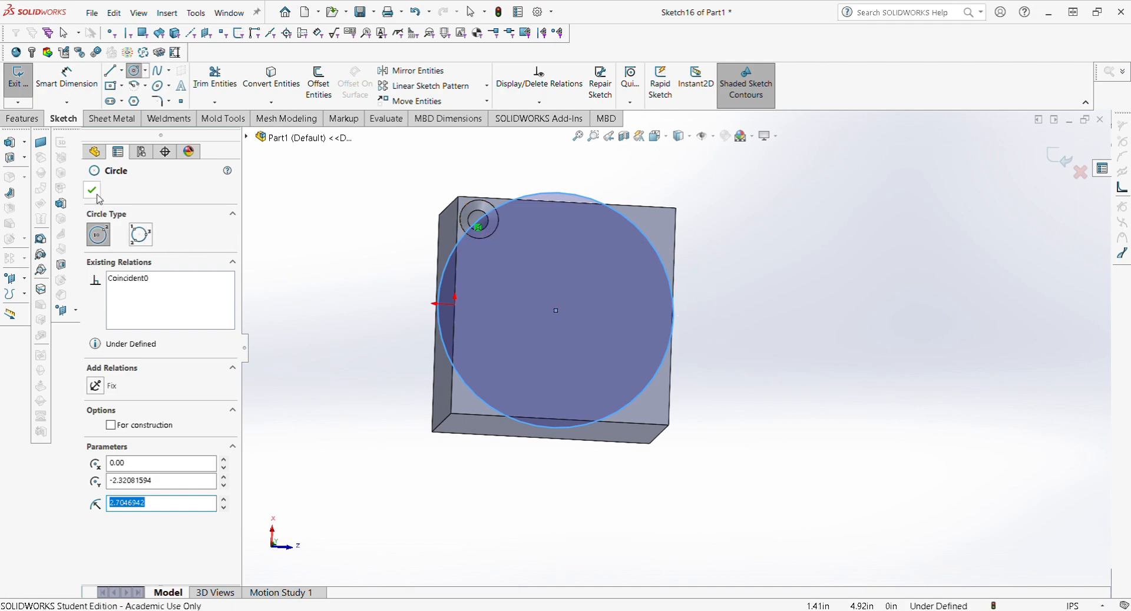
# Step: Convert the circle to construction geometry and close the sketch
pyautogui.click(110, 425)
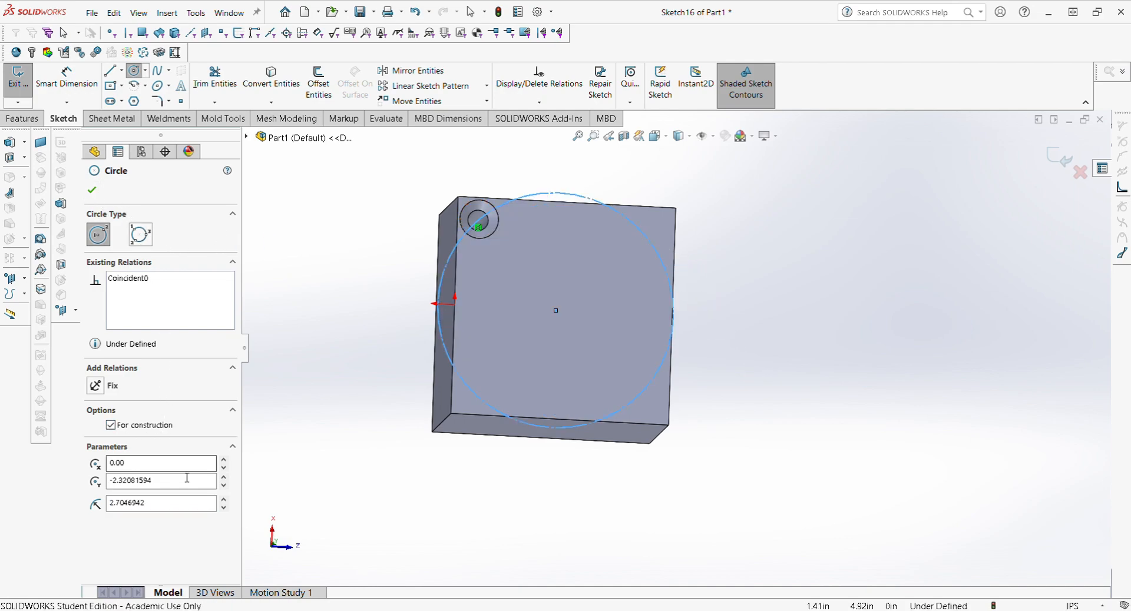
pyautogui.click(92, 191)
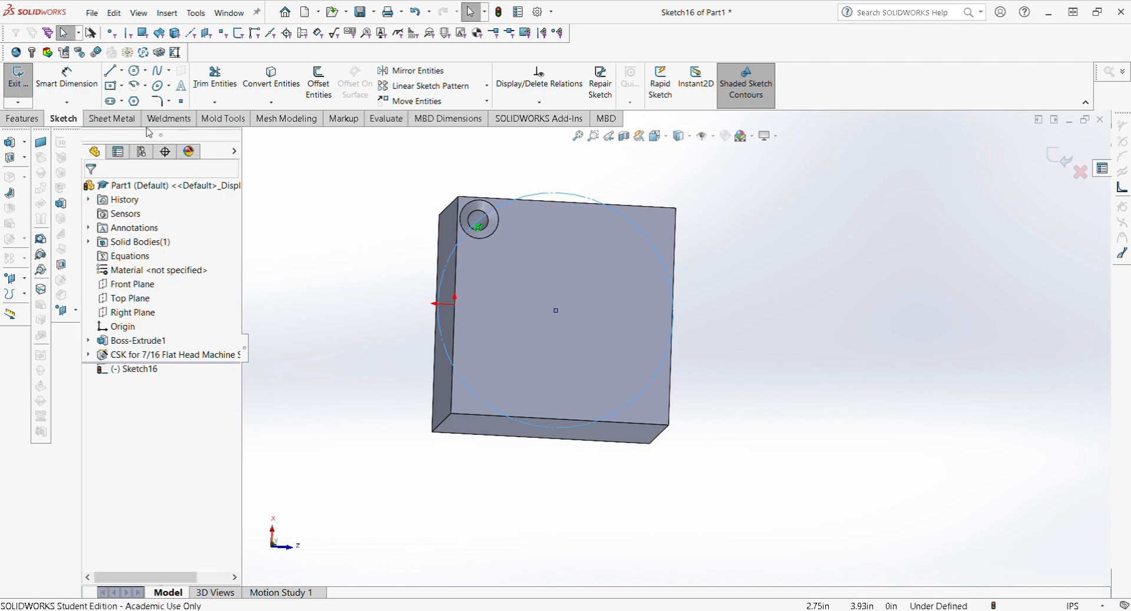
pyautogui.click(22, 119)
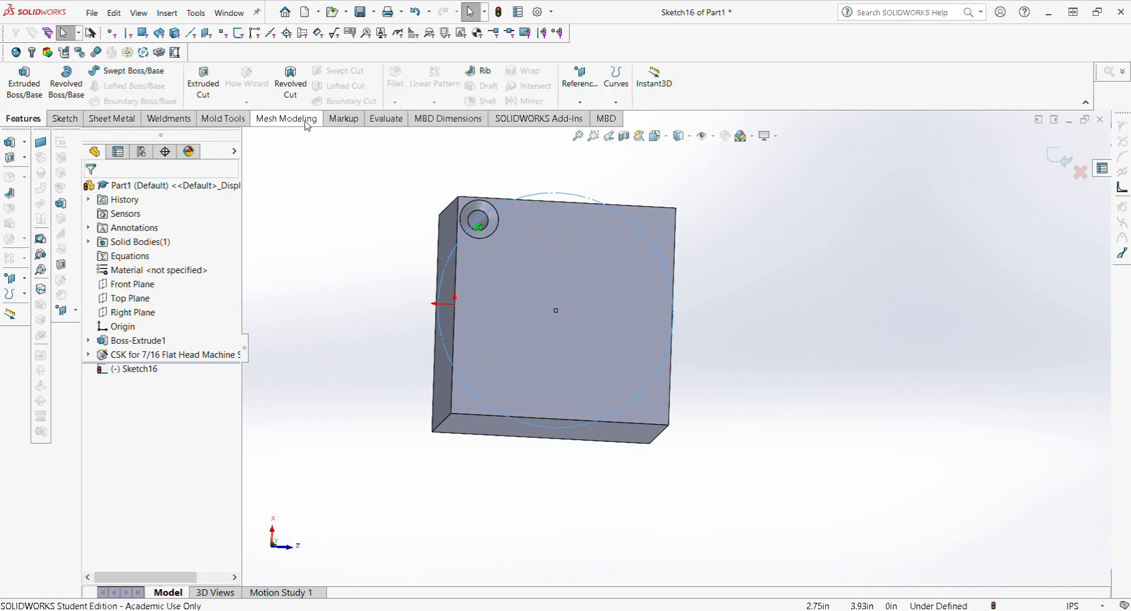
pyautogui.click(1065, 160)
# Step: Start a Circular Pattern with the countersunk hole as the feature to pattern
pyautogui.click(436, 103)
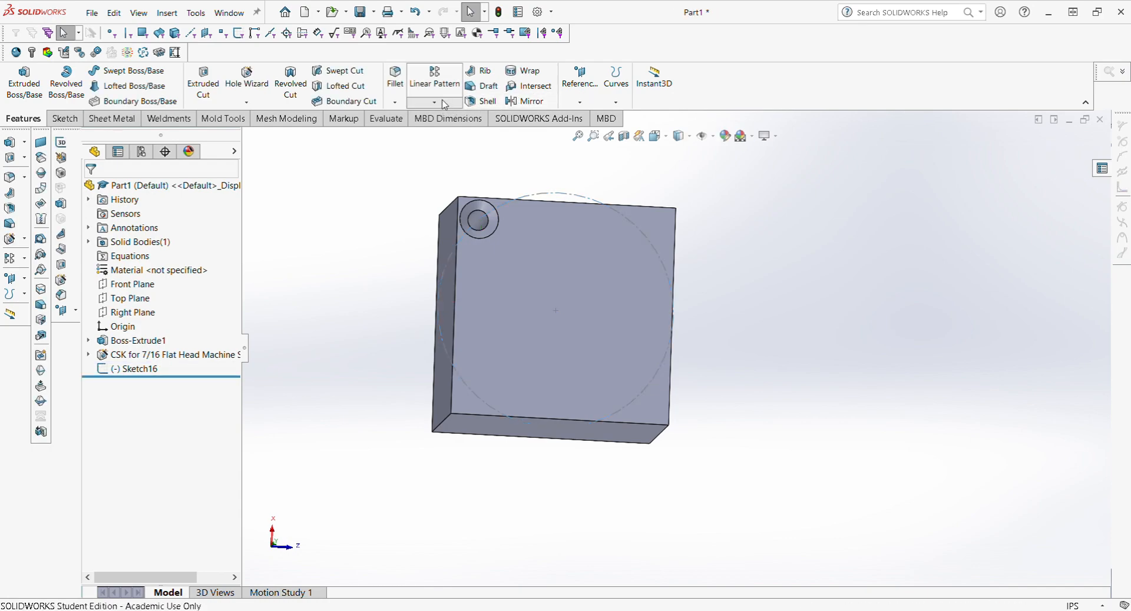
pyautogui.click(445, 136)
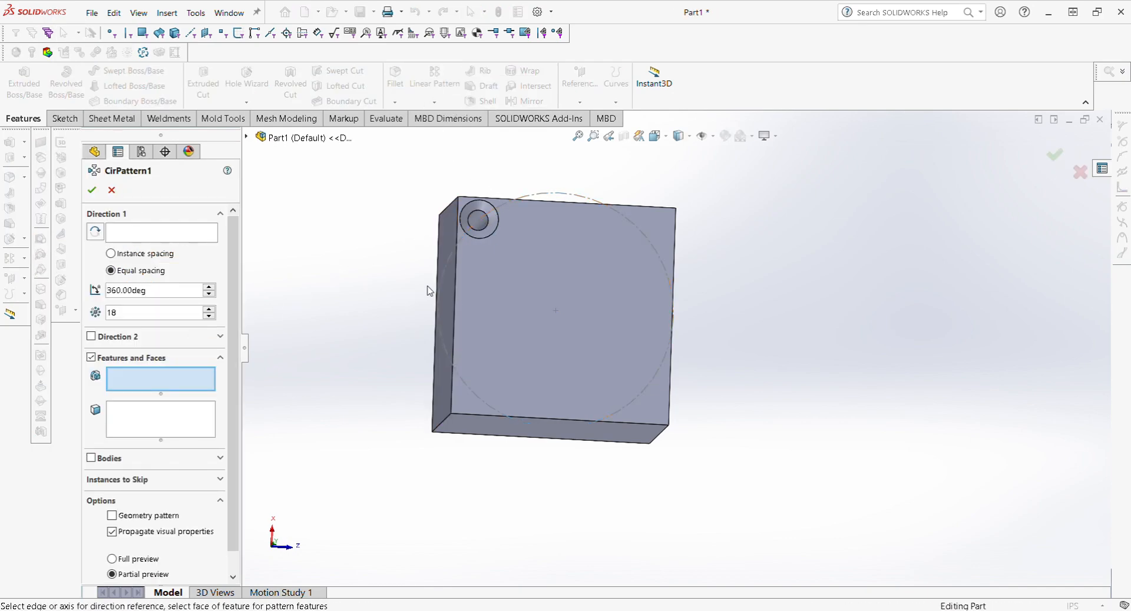
pyautogui.click(247, 138)
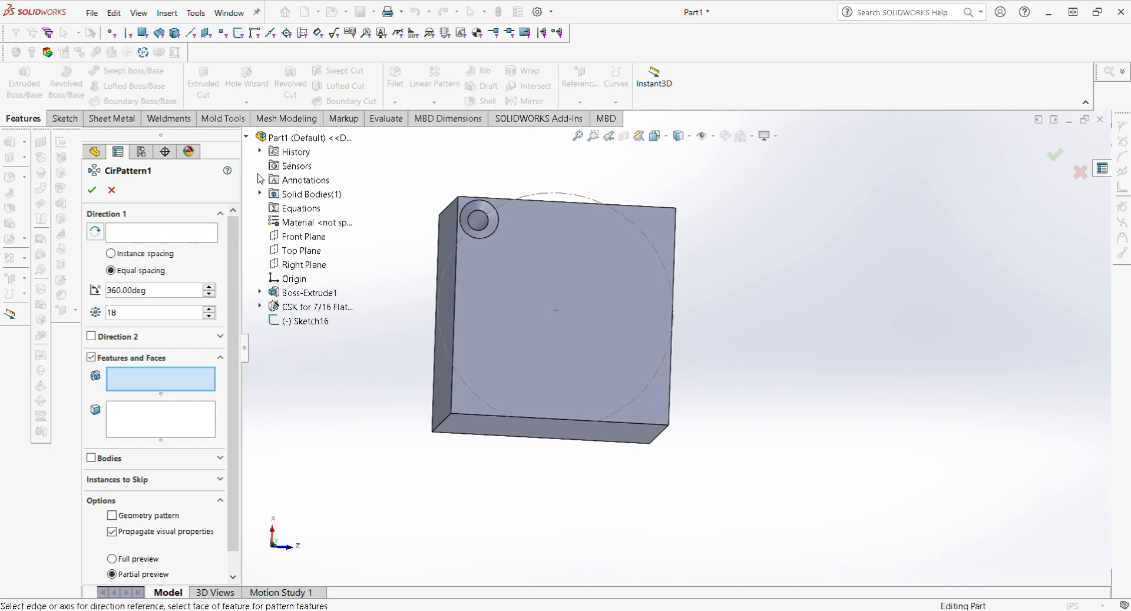
pyautogui.click(294, 308)
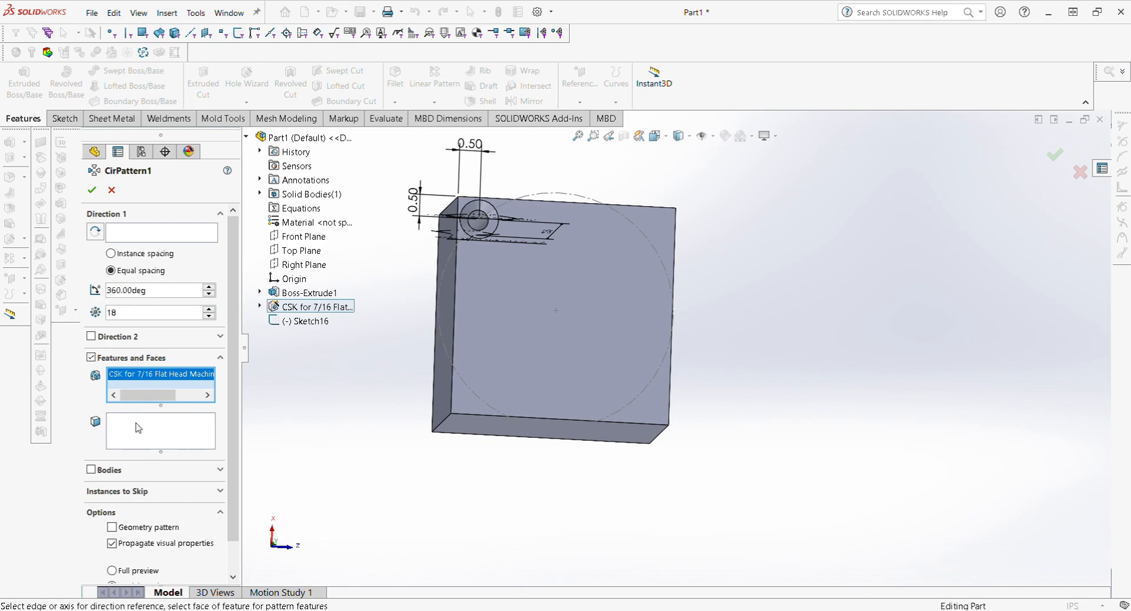
# Step: Clear the hole from the circular pattern's features and switch the pattern to instance spacing
pyautogui.click(131, 234)
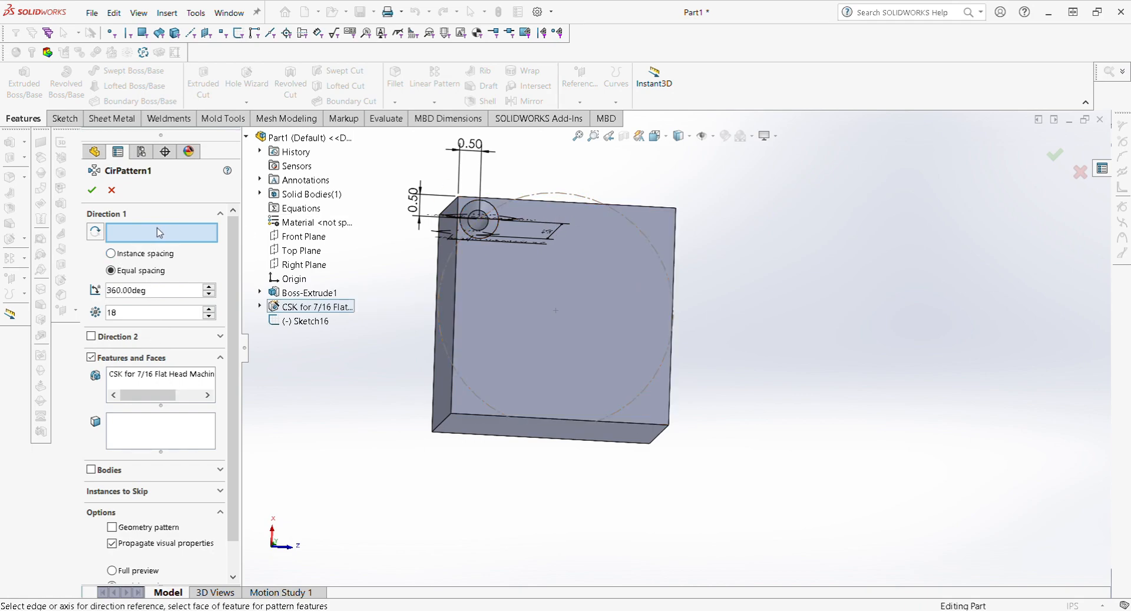
pyautogui.click(160, 378)
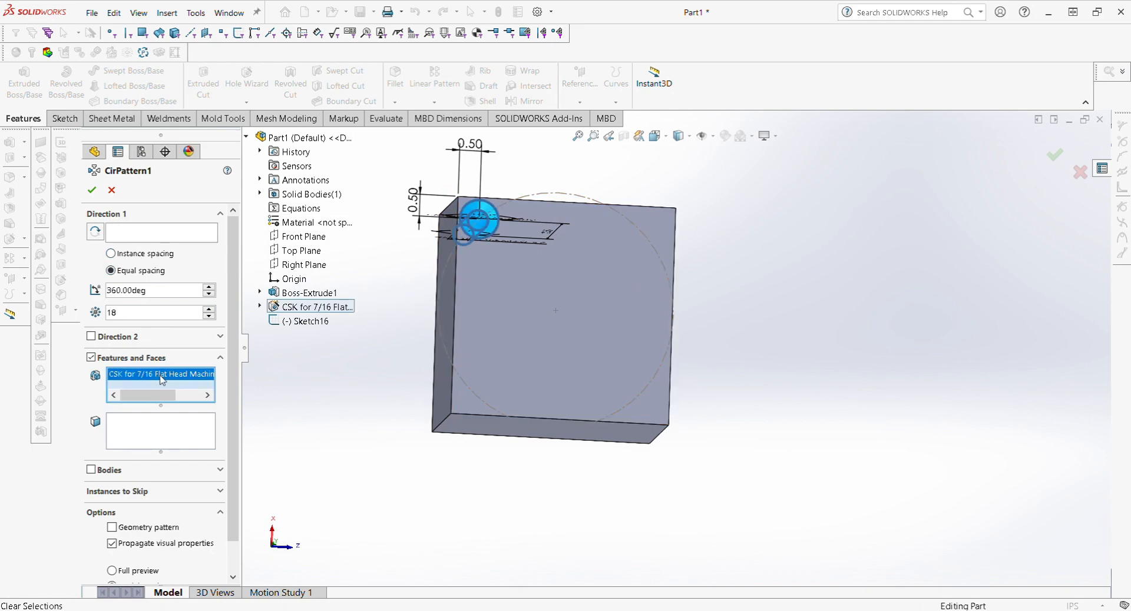
pyautogui.click(156, 236)
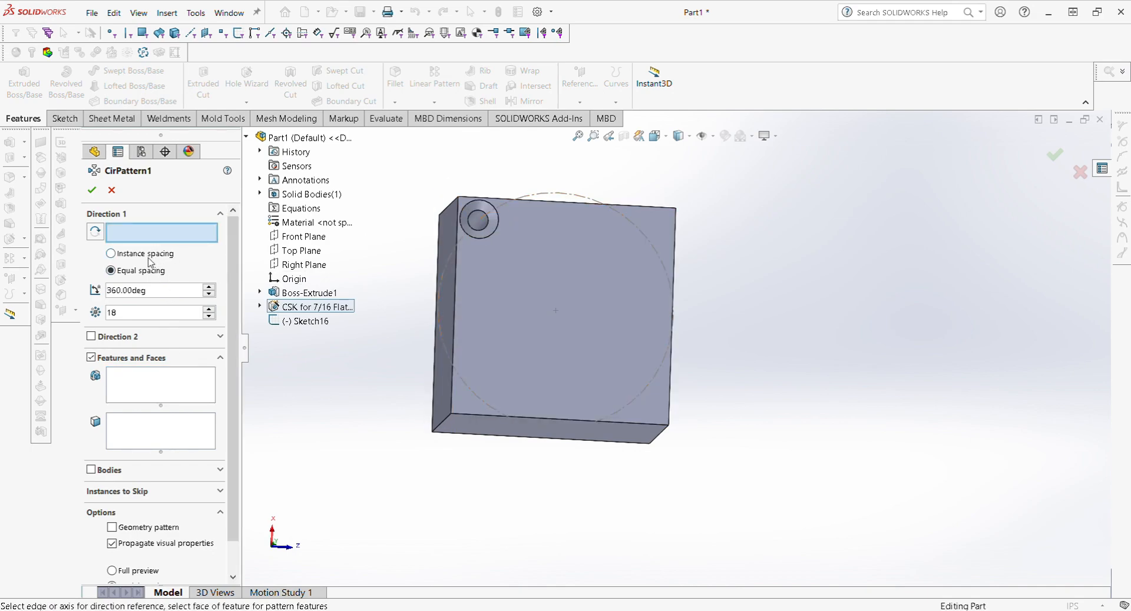
pyautogui.click(111, 254)
pyautogui.click(142, 384)
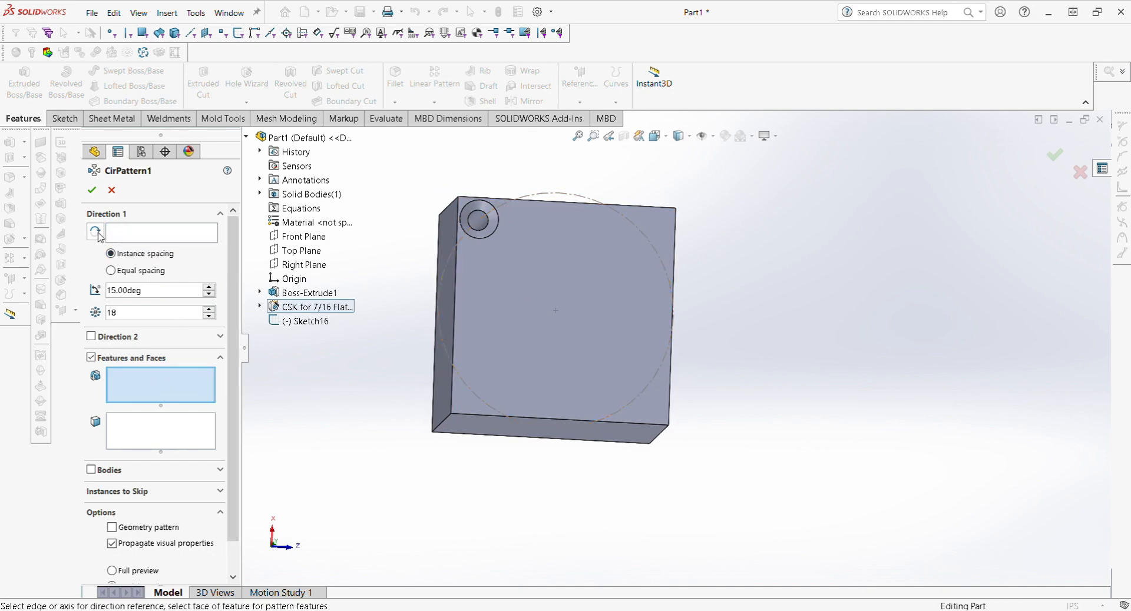
pyautogui.click(131, 236)
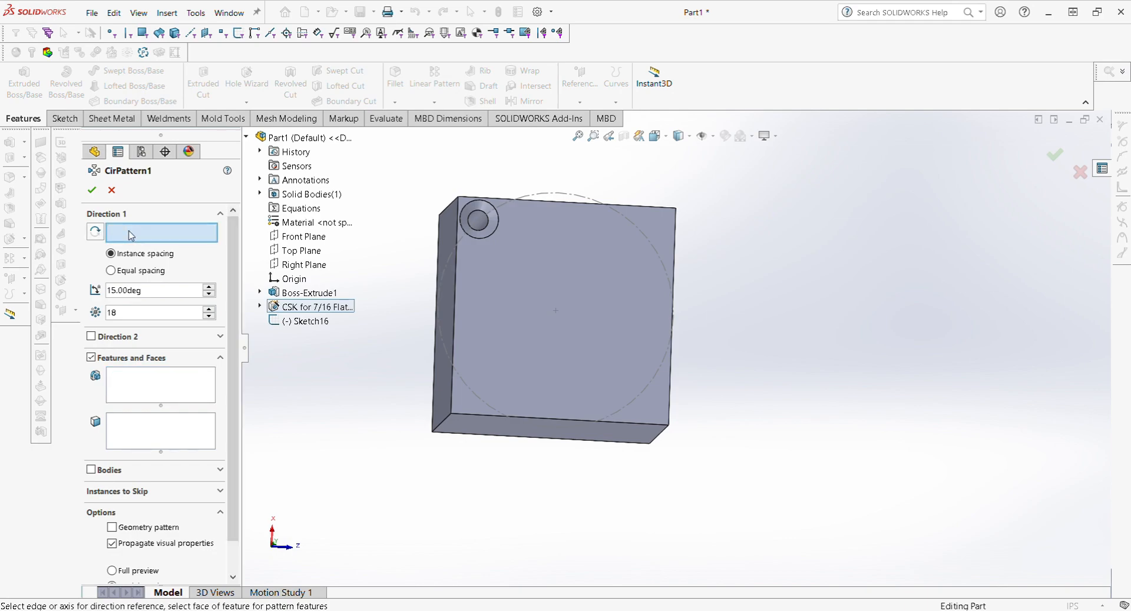
# Step: Use the block's top face as the circular pattern direction, enable full preview, and reselect the countersunk hole as the feature to pattern
pyautogui.click(559, 284)
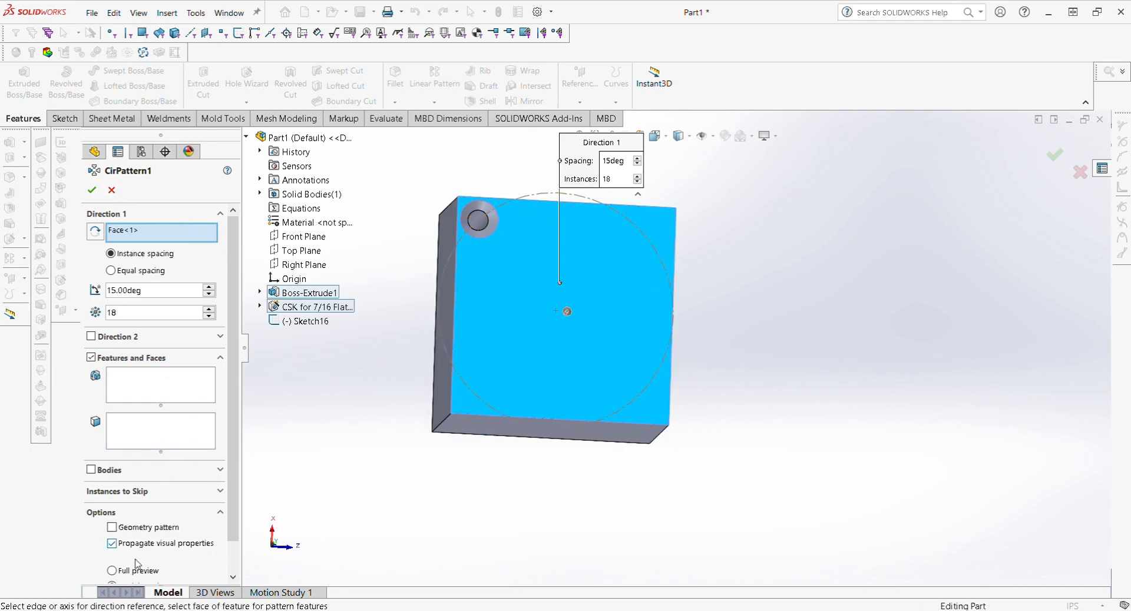
pyautogui.click(173, 380)
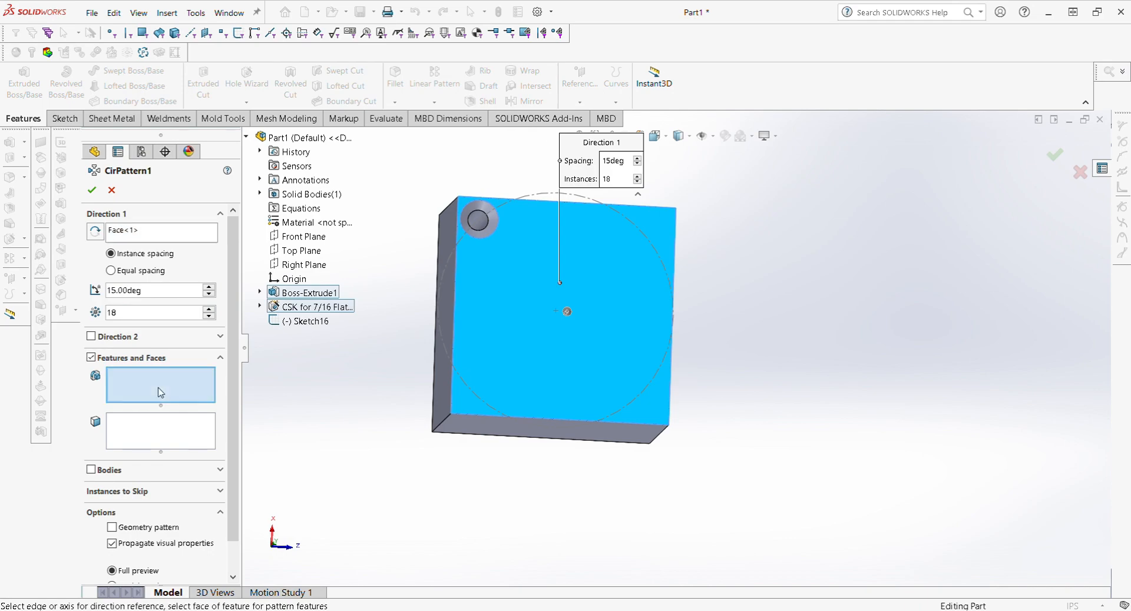
pyautogui.click(305, 310)
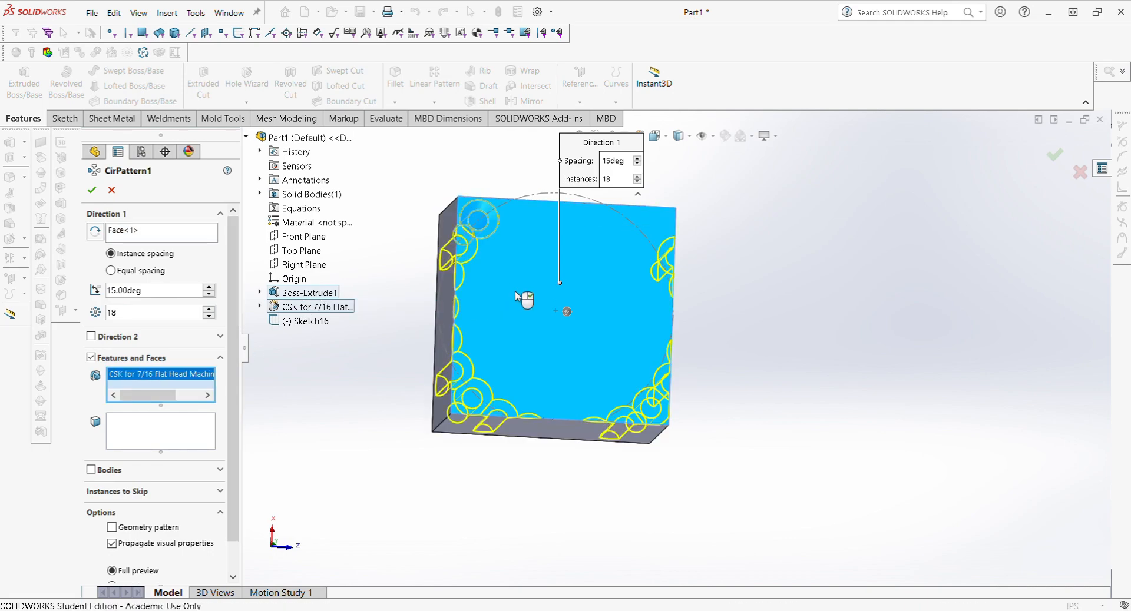
# Step: Set the circular pattern's number of instances to 4
pyautogui.moveTo(560, 378); pyautogui.dragTo(526, 343, button='middle')
pyautogui.moveTo(552, 278); pyautogui.dragTo(565, 295, button='middle')
pyautogui.click(208, 315)
pyautogui.click(208, 316)
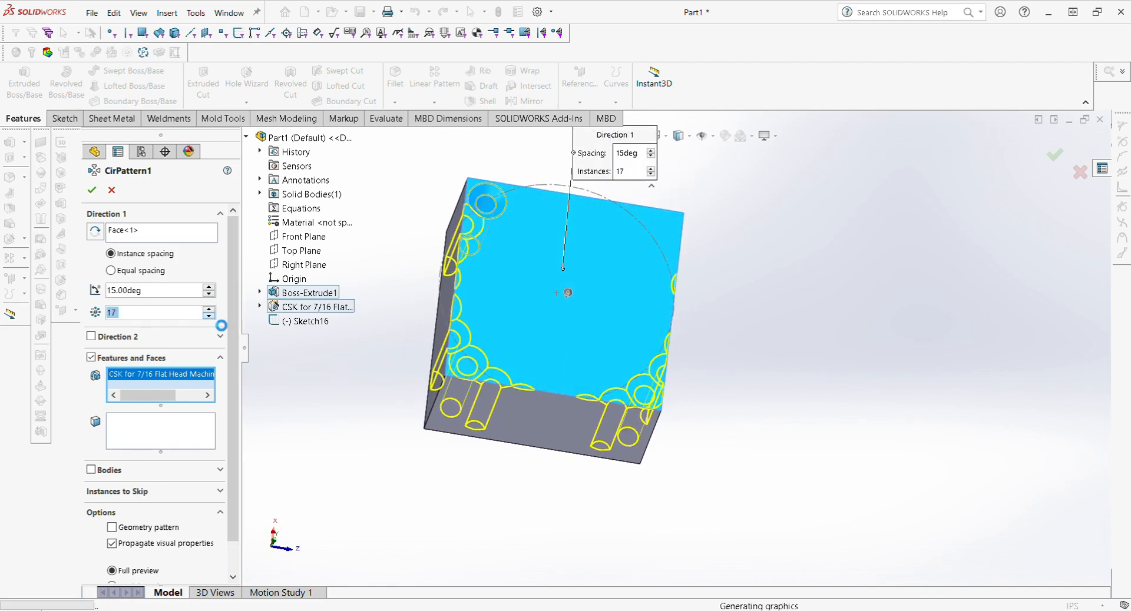
pyautogui.click(209, 315)
pyautogui.click(212, 317)
pyautogui.click(212, 317)
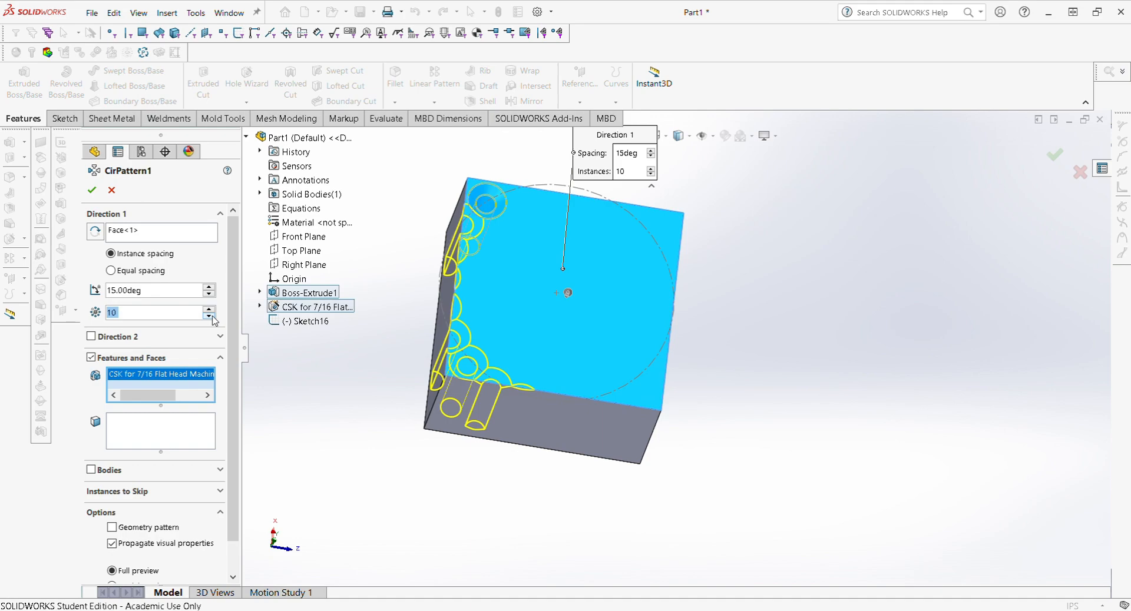
pyautogui.click(212, 317)
pyautogui.click(212, 317)
pyautogui.click(212, 317)
pyautogui.click(212, 317)
pyautogui.click(212, 317)
pyautogui.click(212, 316)
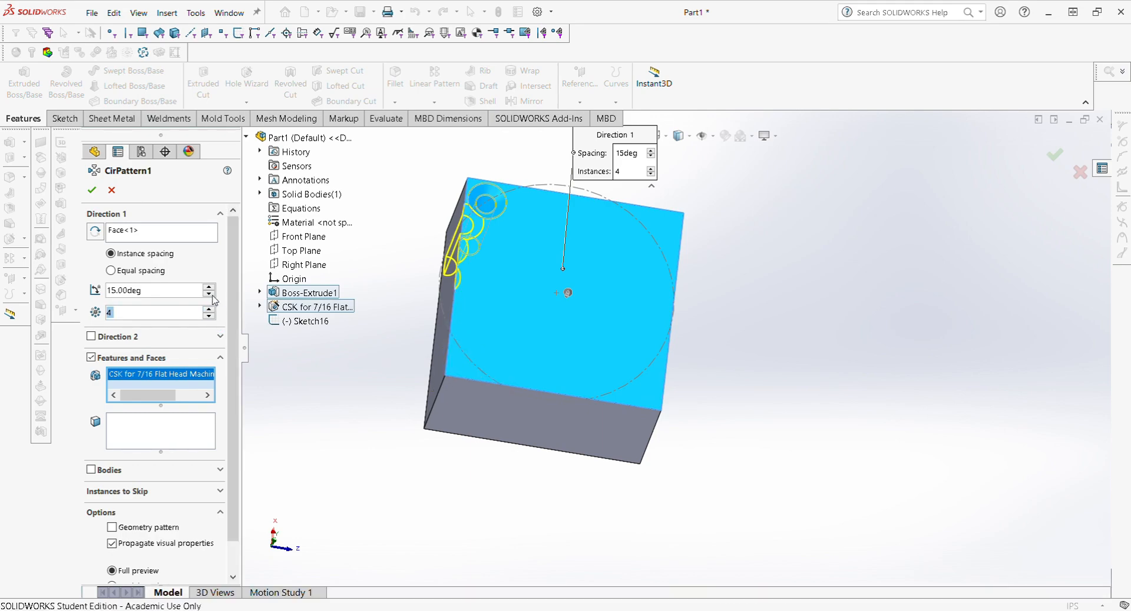
# Step: Set the angular spacing between the circular pattern instances to 91 degrees
pyautogui.click(211, 288)
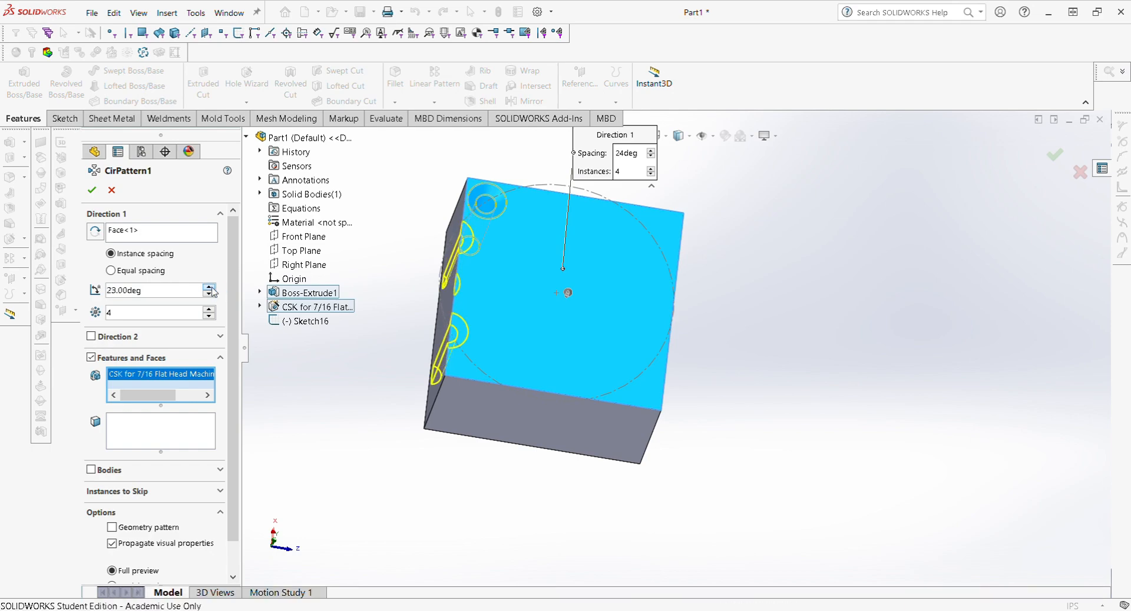
pyautogui.click(209, 287)
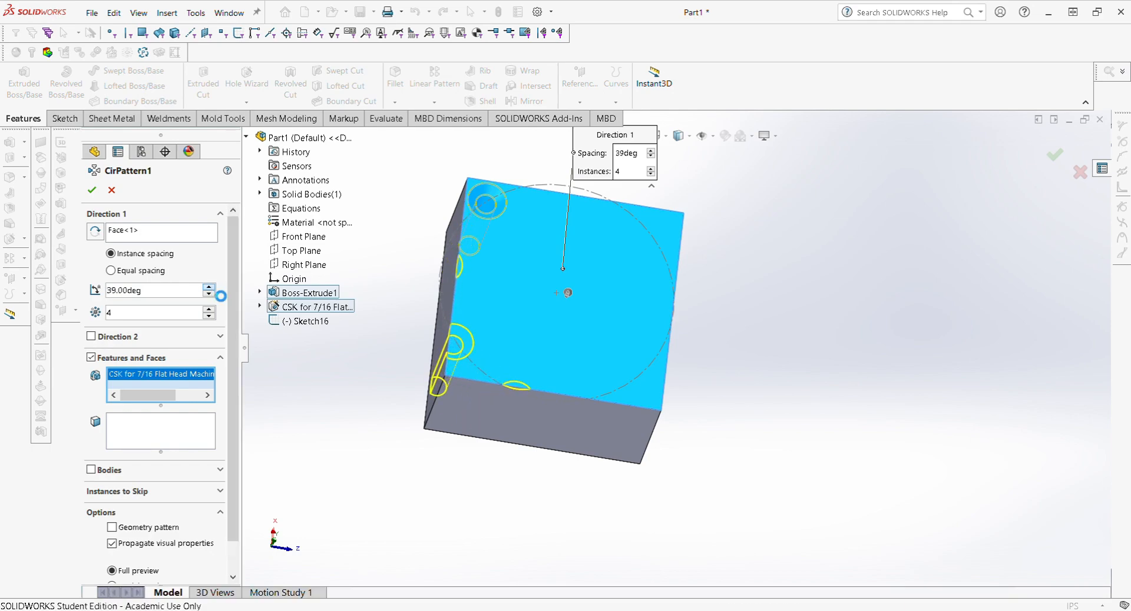
pyautogui.click(209, 287)
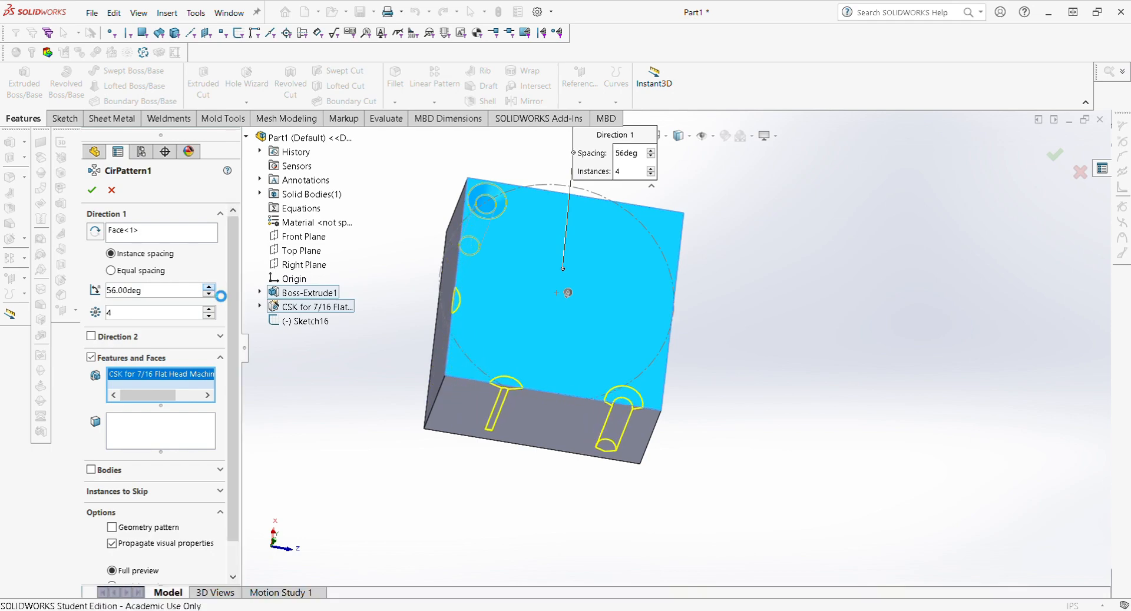
pyautogui.click(209, 288)
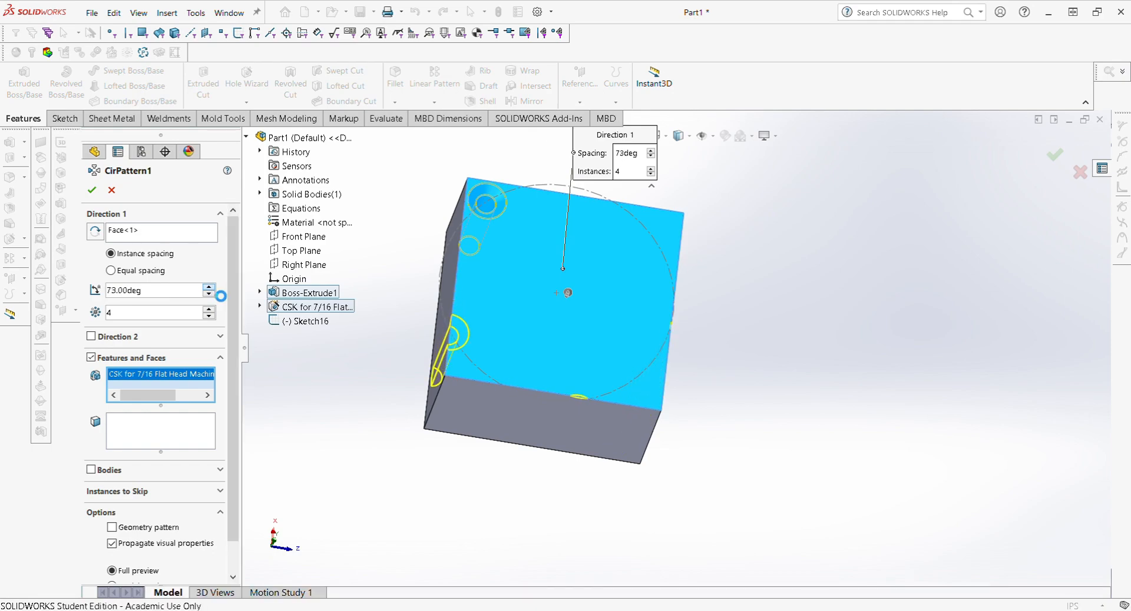
pyautogui.click(209, 288)
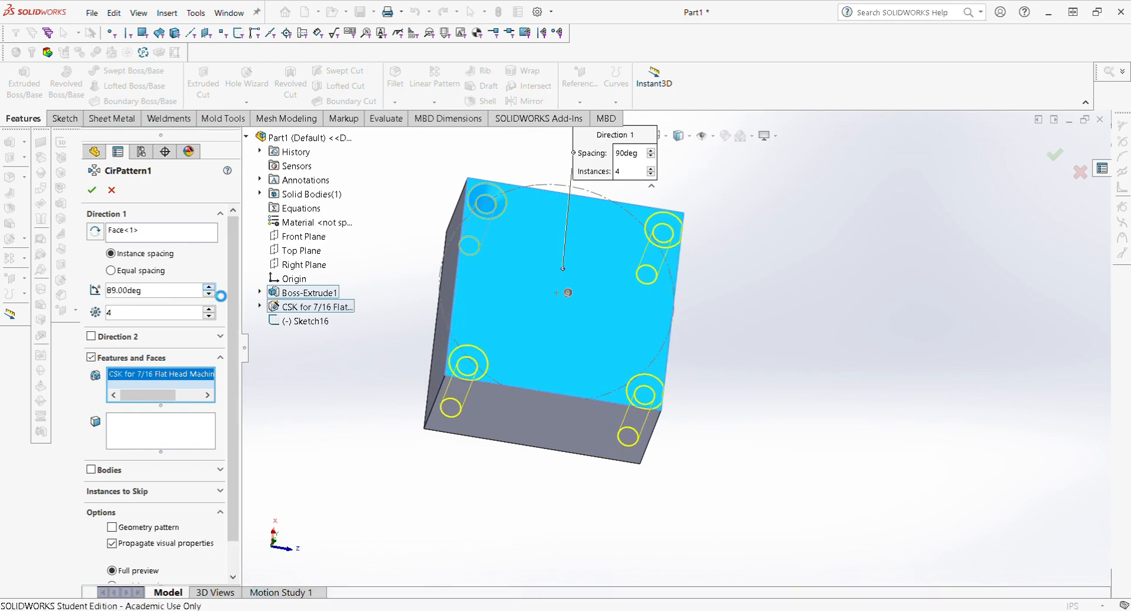
pyautogui.click(209, 294)
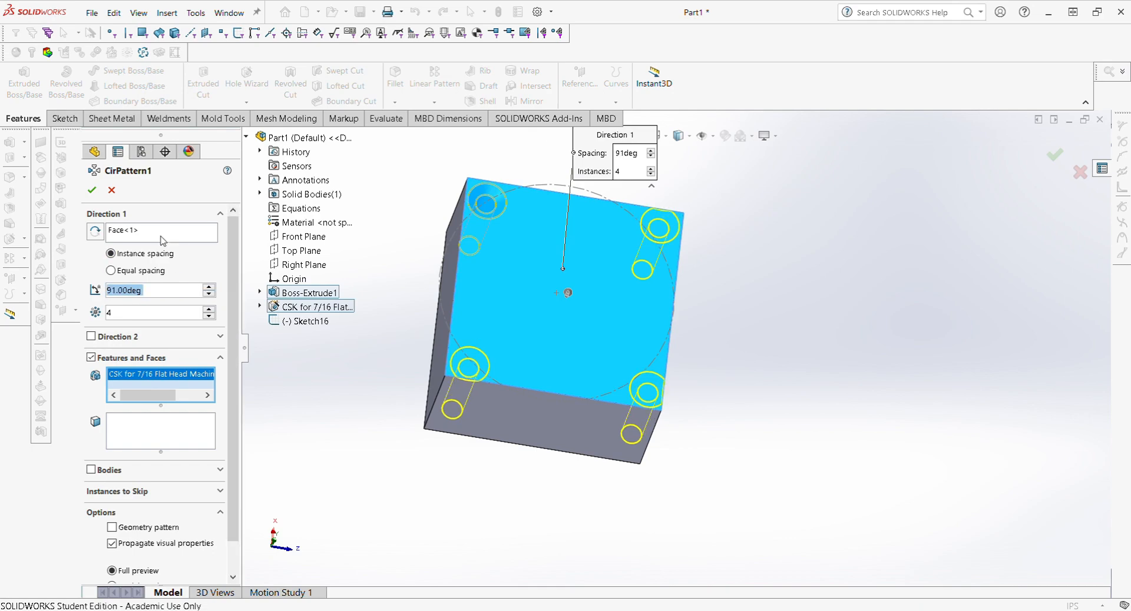
# Step: Cancel the circular pattern and delete the construction circle sketch from the top face
pyautogui.click(162, 235)
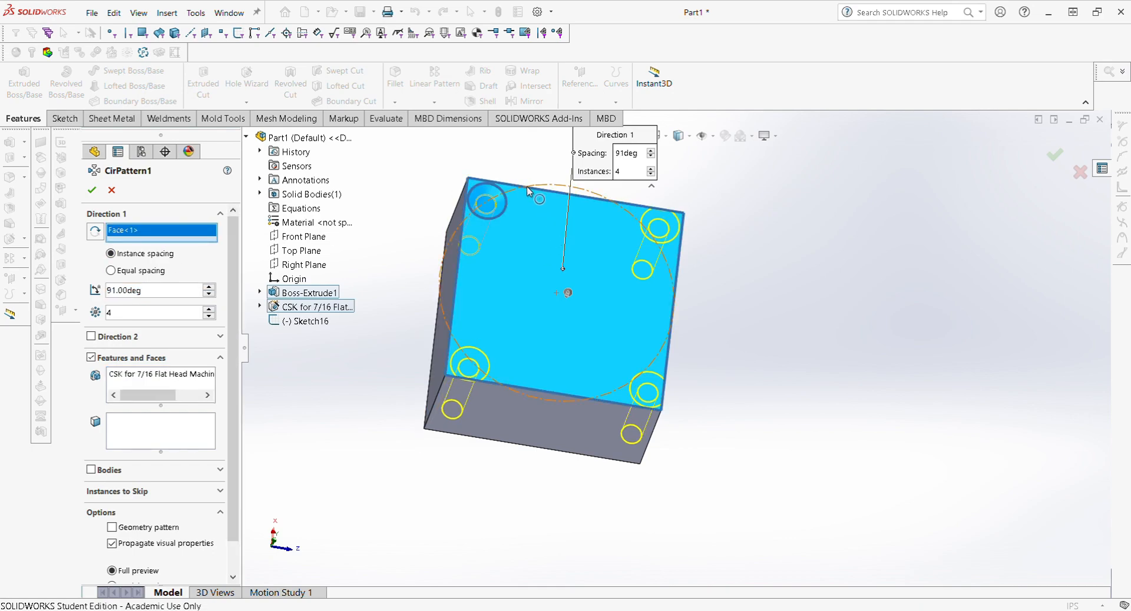
pyautogui.click(111, 190)
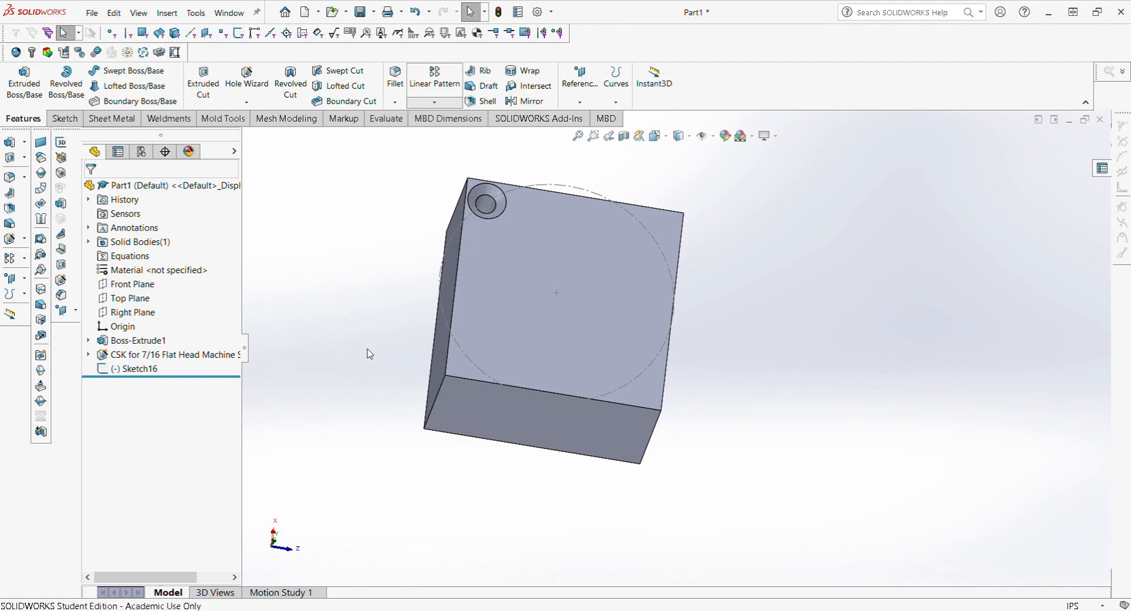
pyautogui.click(566, 191)
pyautogui.press('Delete')
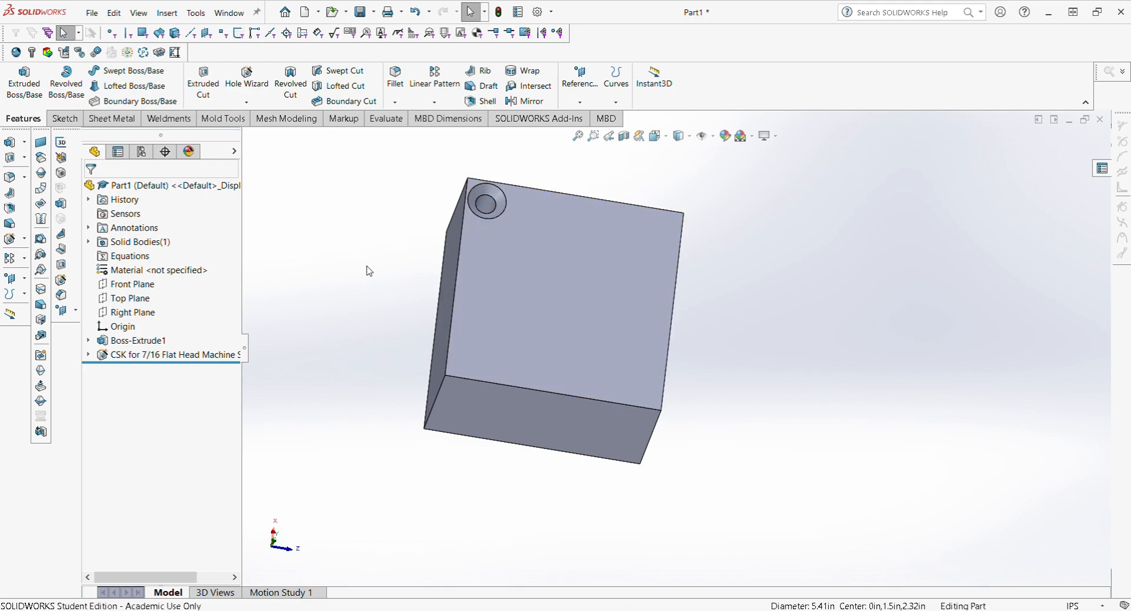
# Step: Try a Circular Pattern of the countersunk hole using the top face as direction, with 18 equally spaced instances over 360 degrees
pyautogui.click(443, 135)
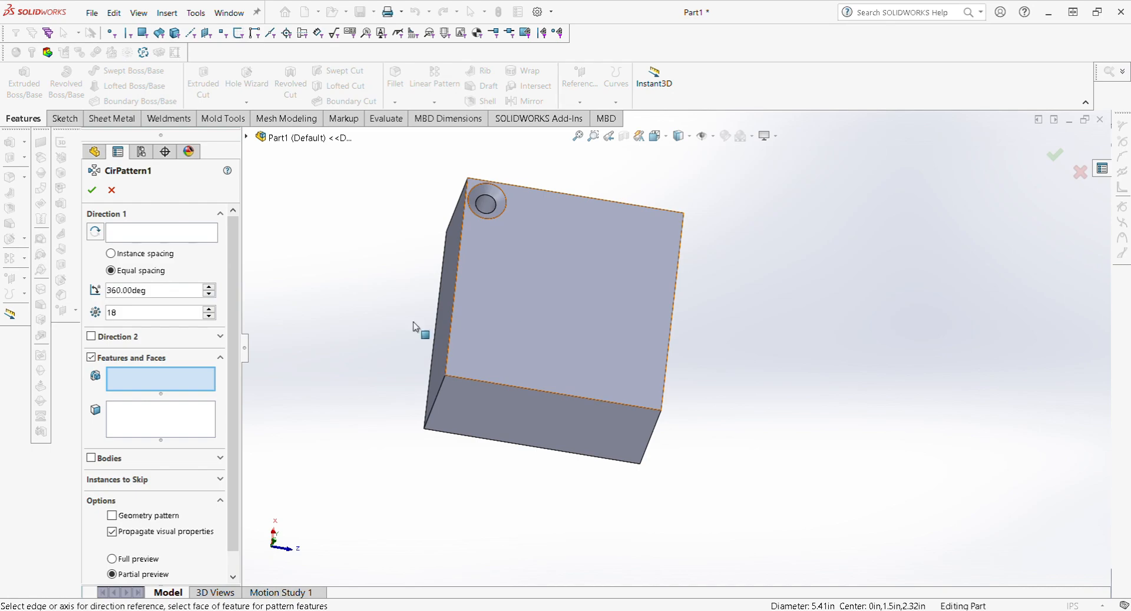
pyautogui.click(246, 137)
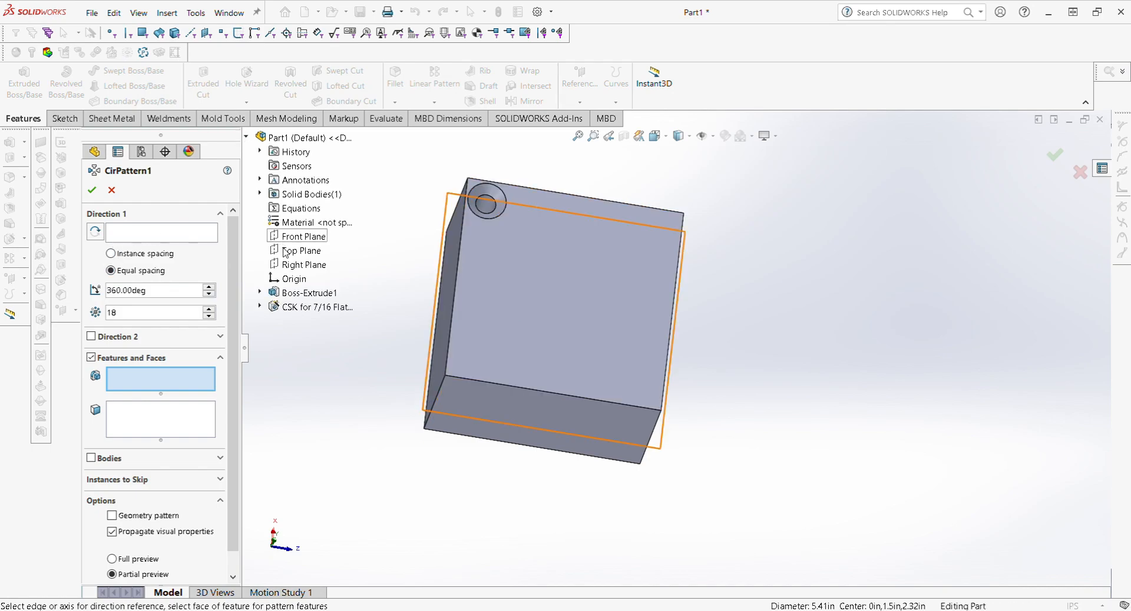
pyautogui.click(303, 307)
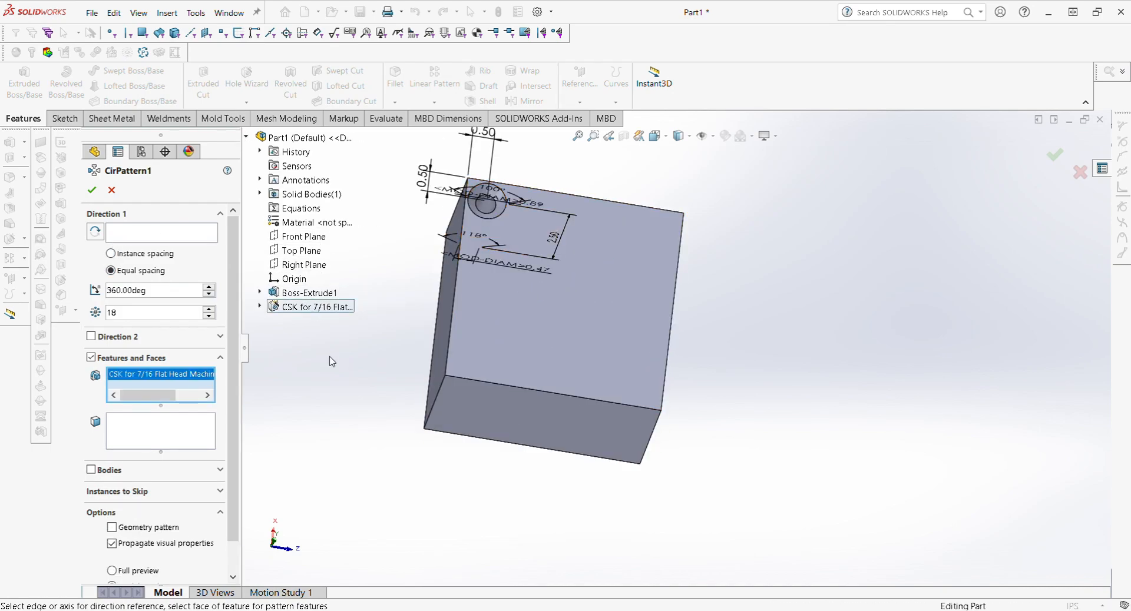
pyautogui.click(125, 231)
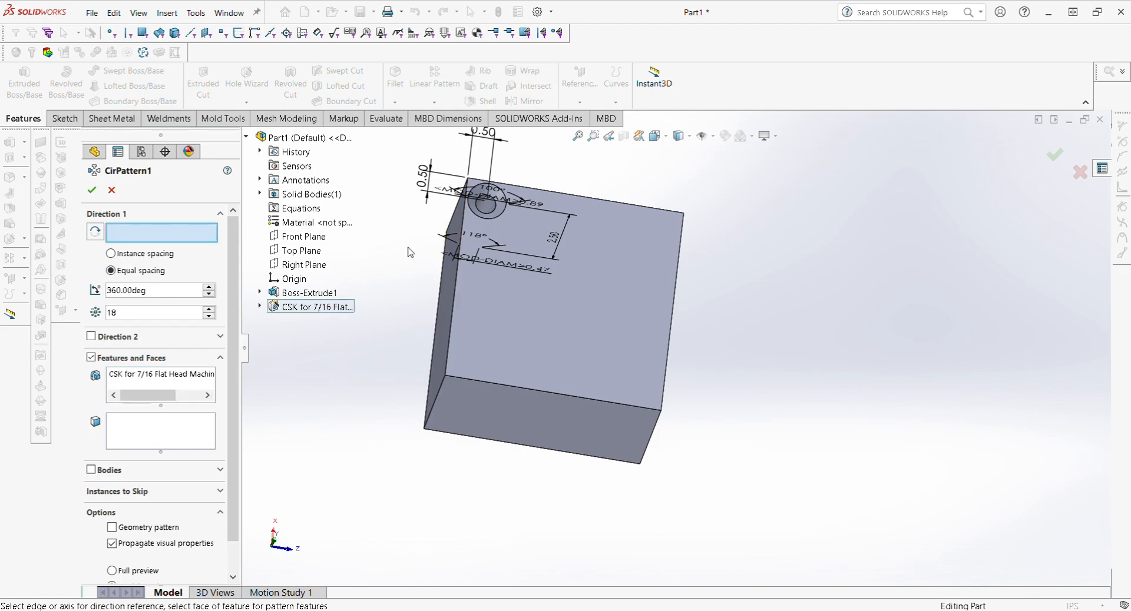
pyautogui.click(532, 368)
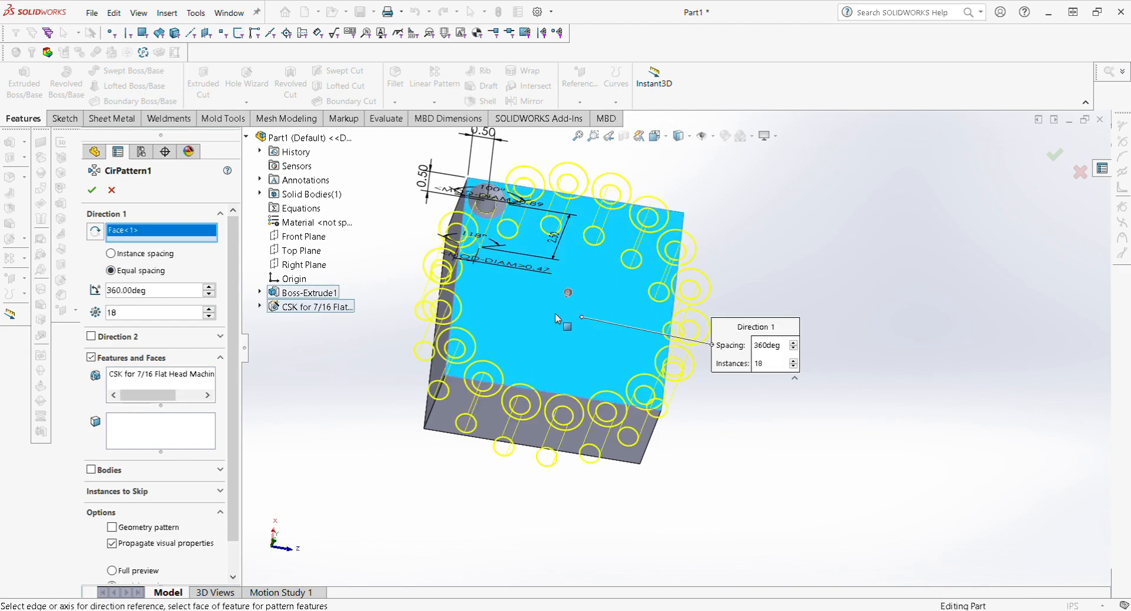
pyautogui.moveTo(556, 318); pyautogui.dragTo(544, 400, button='middle')
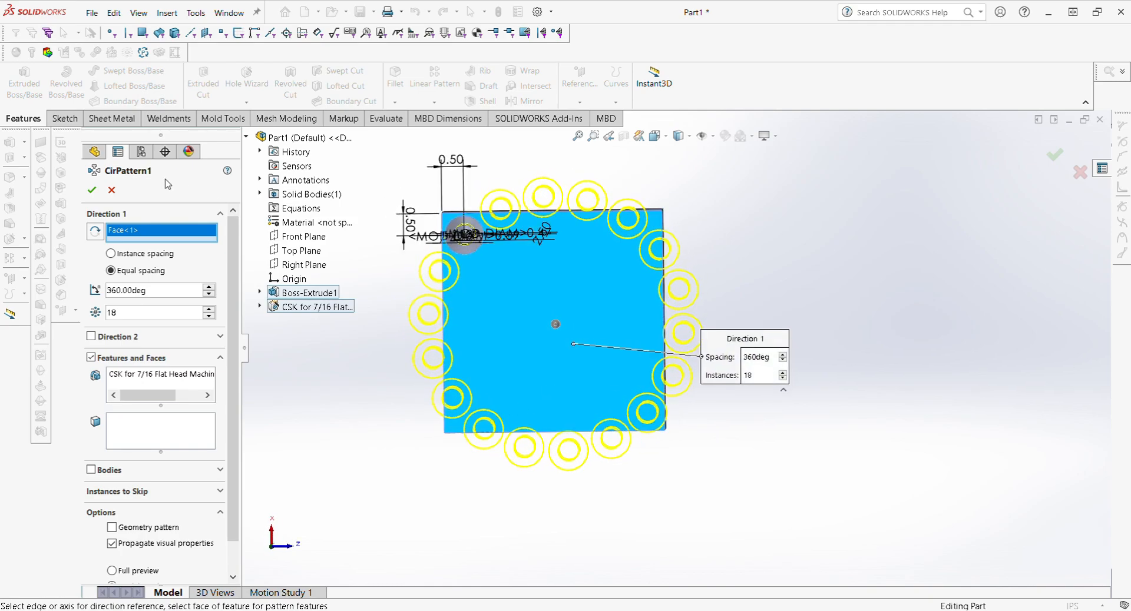
pyautogui.moveTo(535, 306); pyautogui.dragTo(535, 360, button='middle')
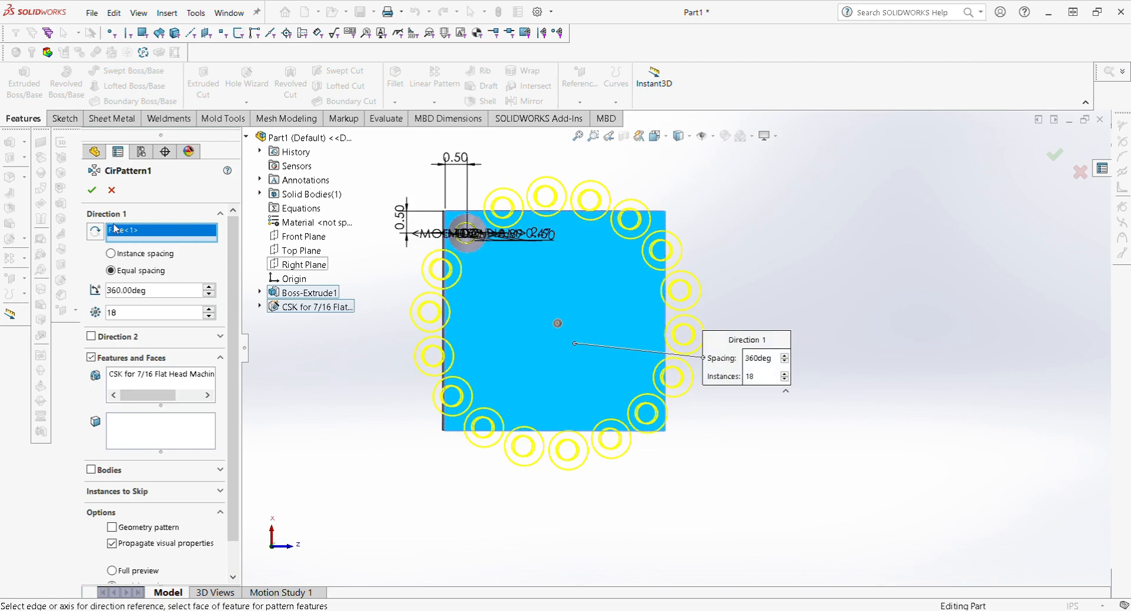
pyautogui.click(111, 190)
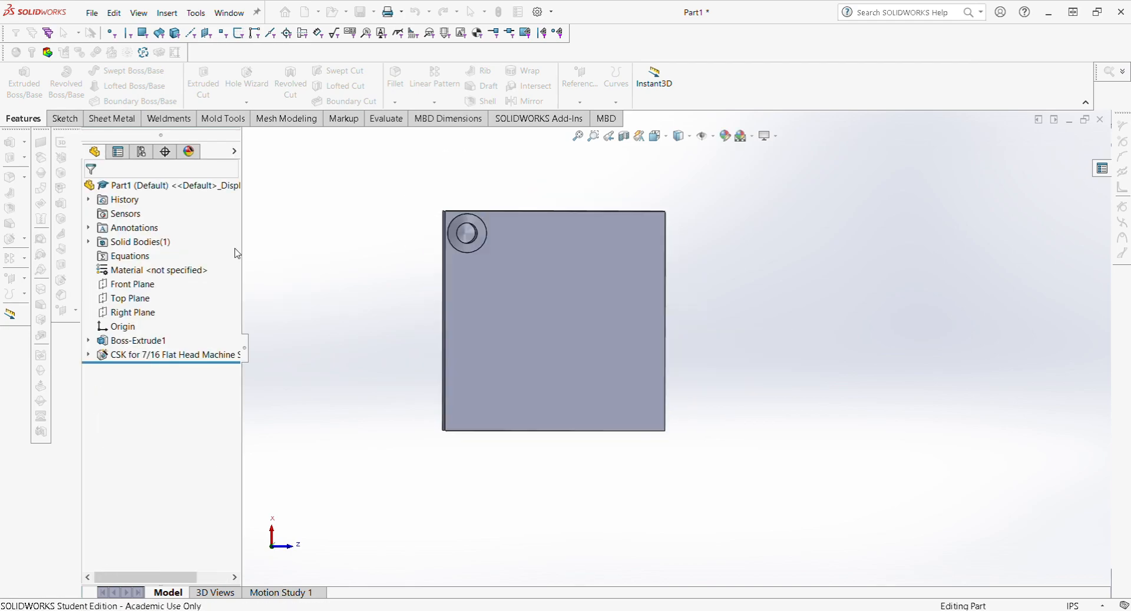
# Step: Expand the block extrusion and the countersunk hole, and examine the hole's position and profile sketches on the model
pyautogui.click(89, 341)
pyautogui.click(88, 370)
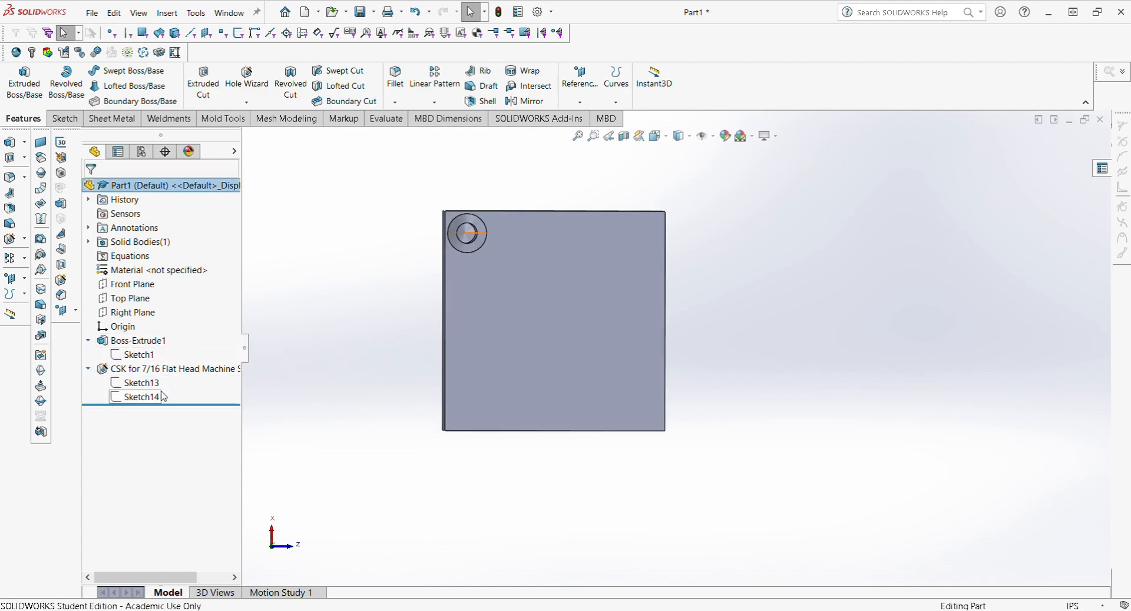
pyautogui.click(157, 388)
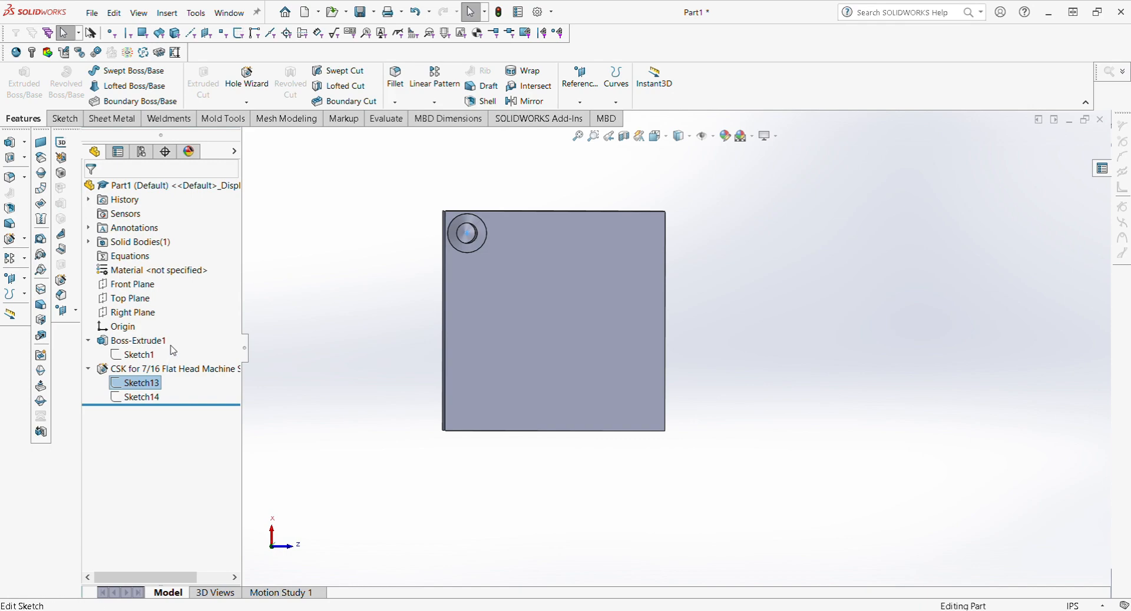
pyautogui.click(150, 398)
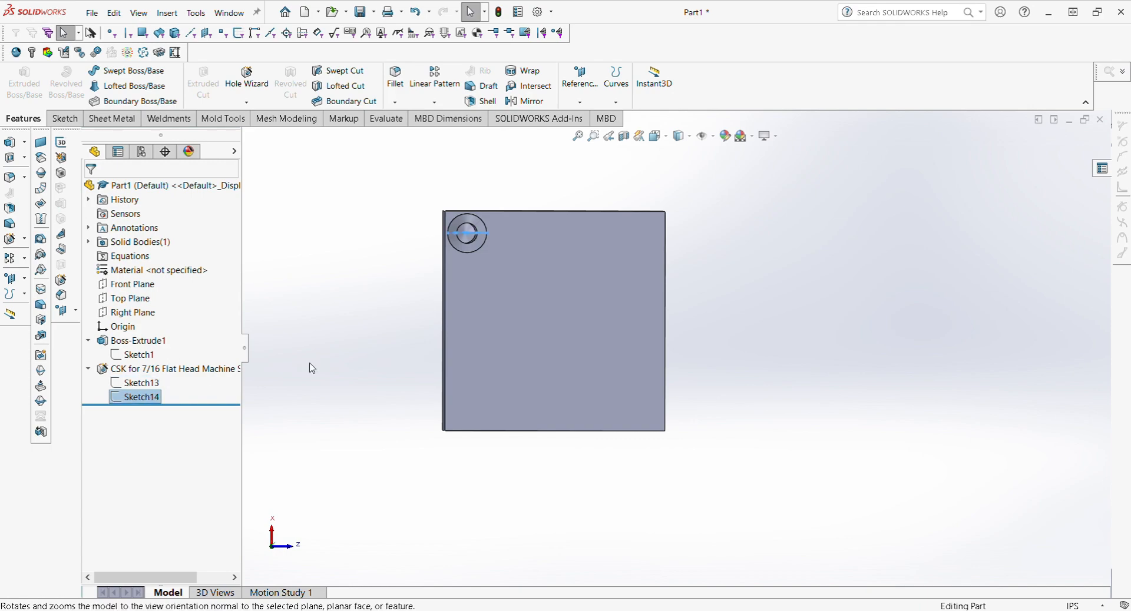
pyautogui.moveTo(515, 277); pyautogui.dragTo(520, 197, button='middle')
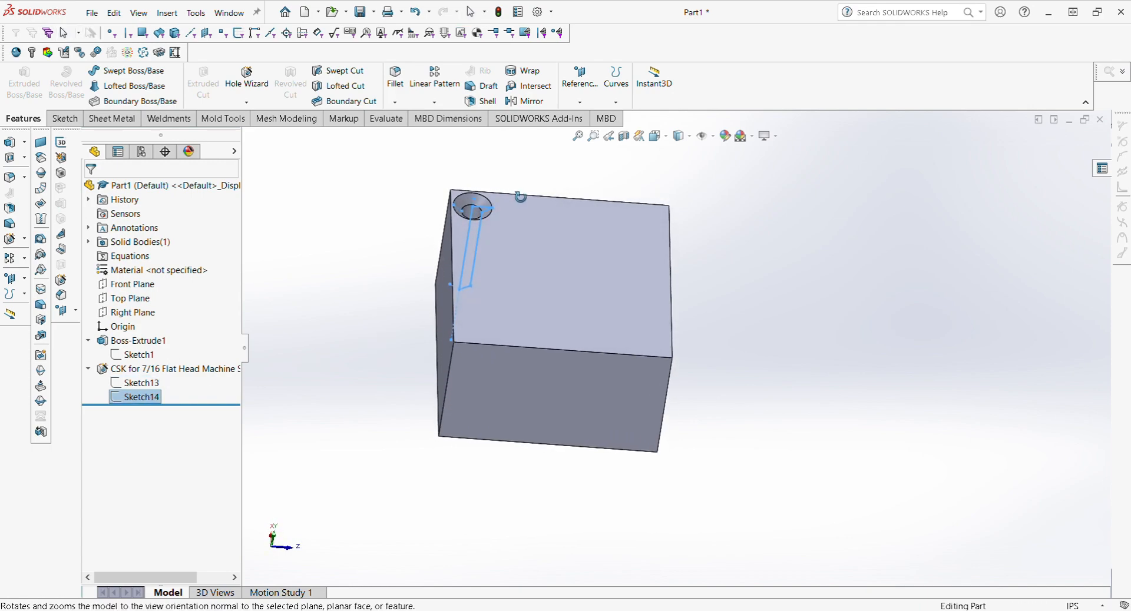
pyautogui.click(142, 384)
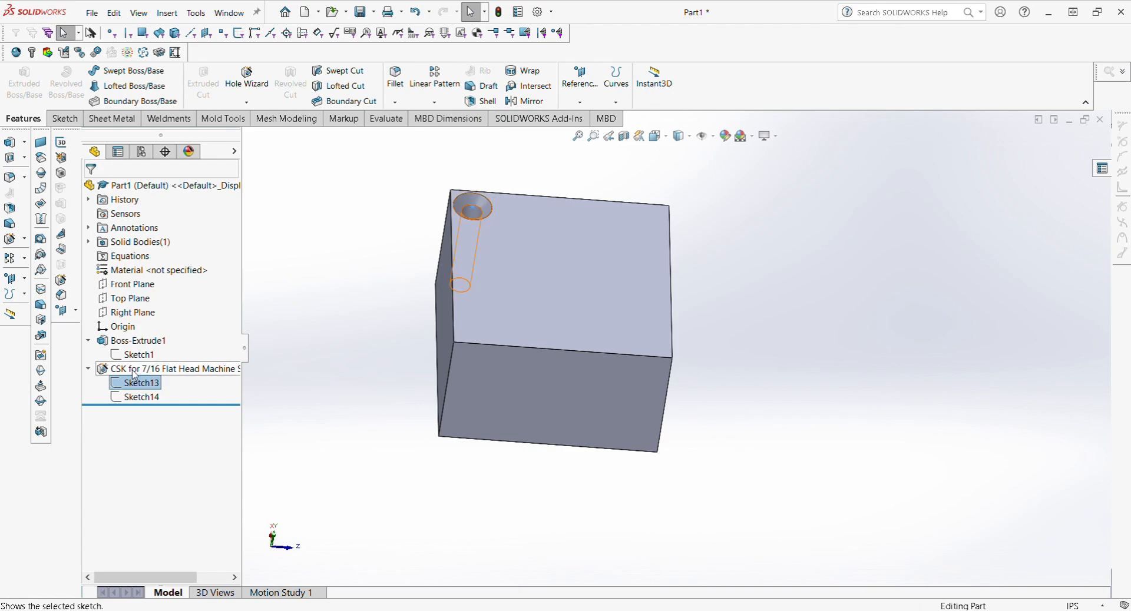
pyautogui.click(148, 369)
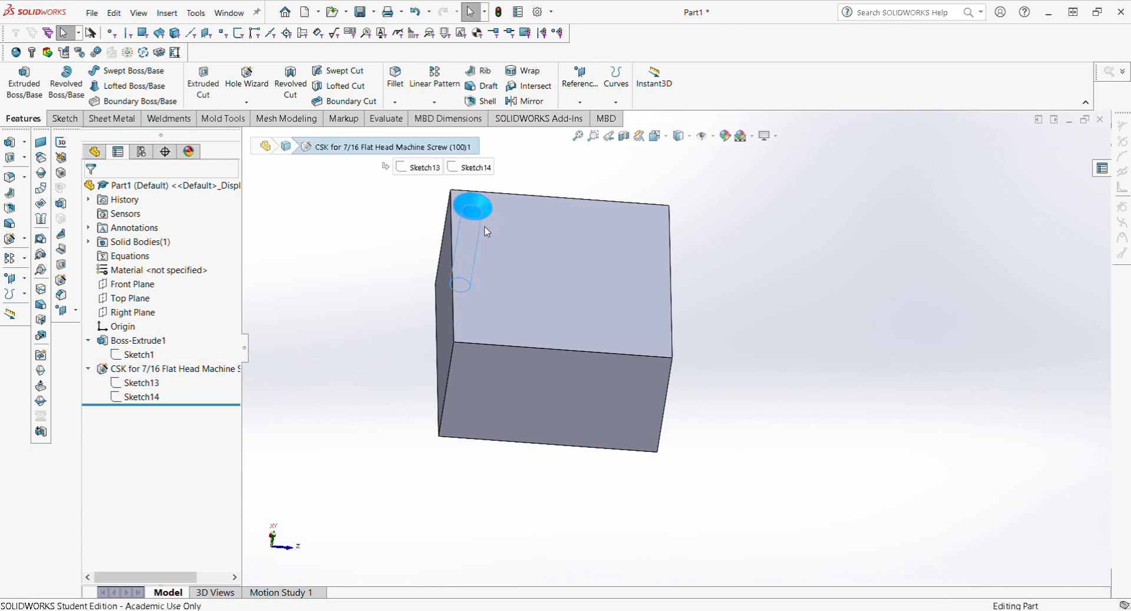
pyautogui.moveTo(541, 230); pyautogui.dragTo(552, 324, button='middle')
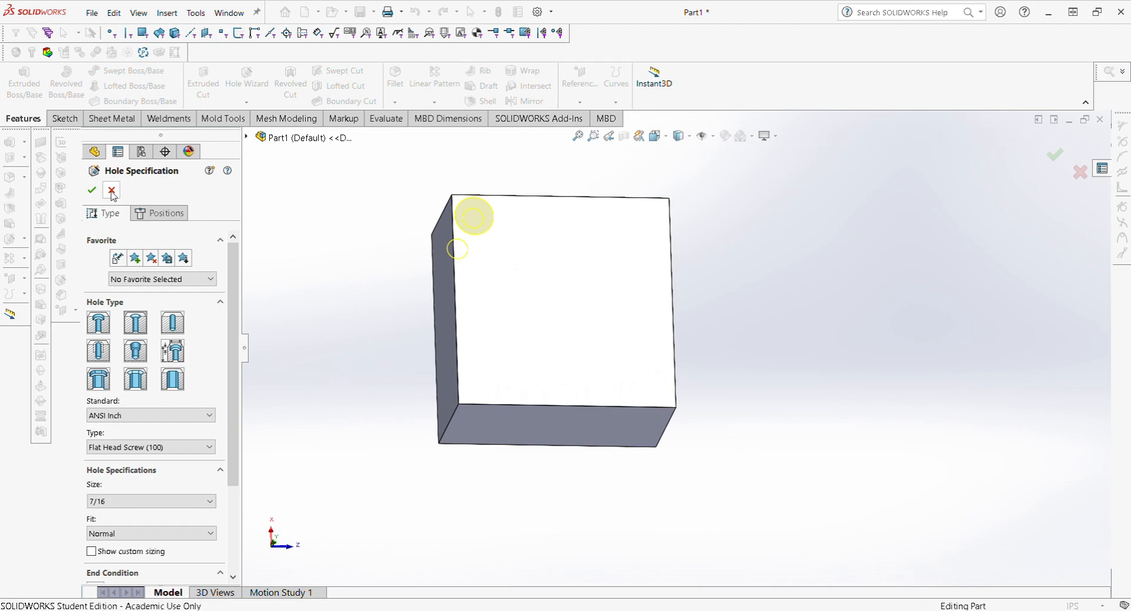
pyautogui.click(158, 213)
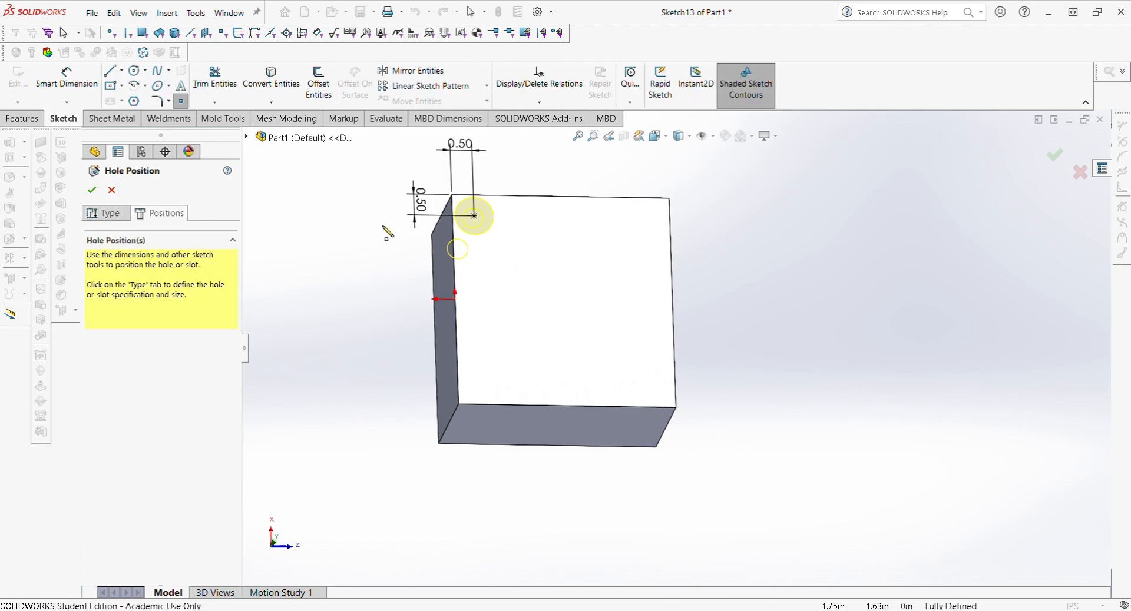
pyautogui.click(420, 206)
pyautogui.press('Escape')
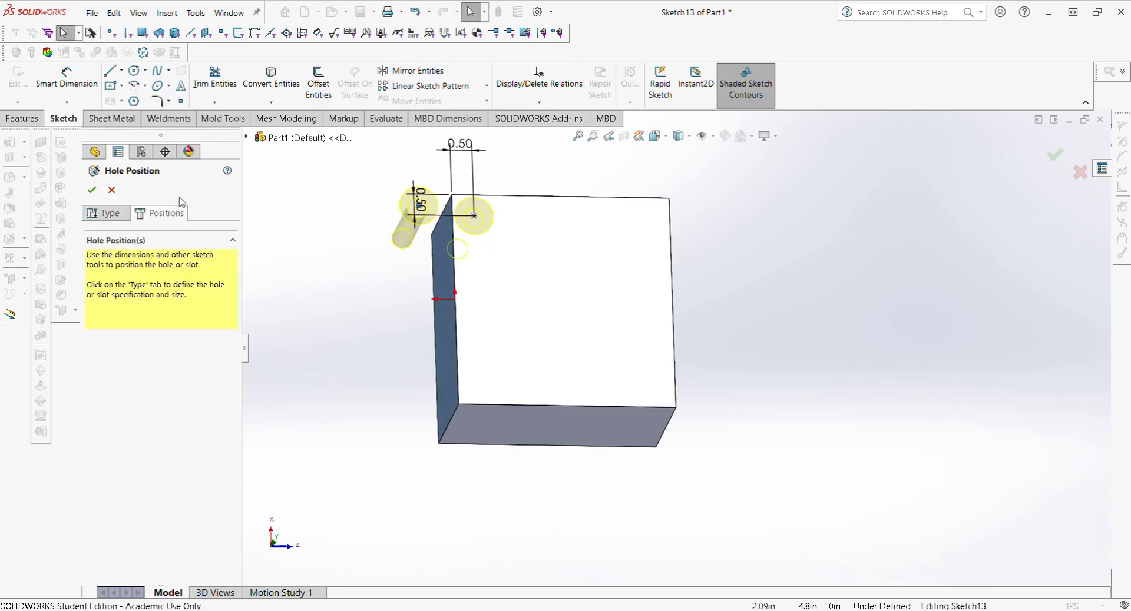
pyautogui.click(112, 191)
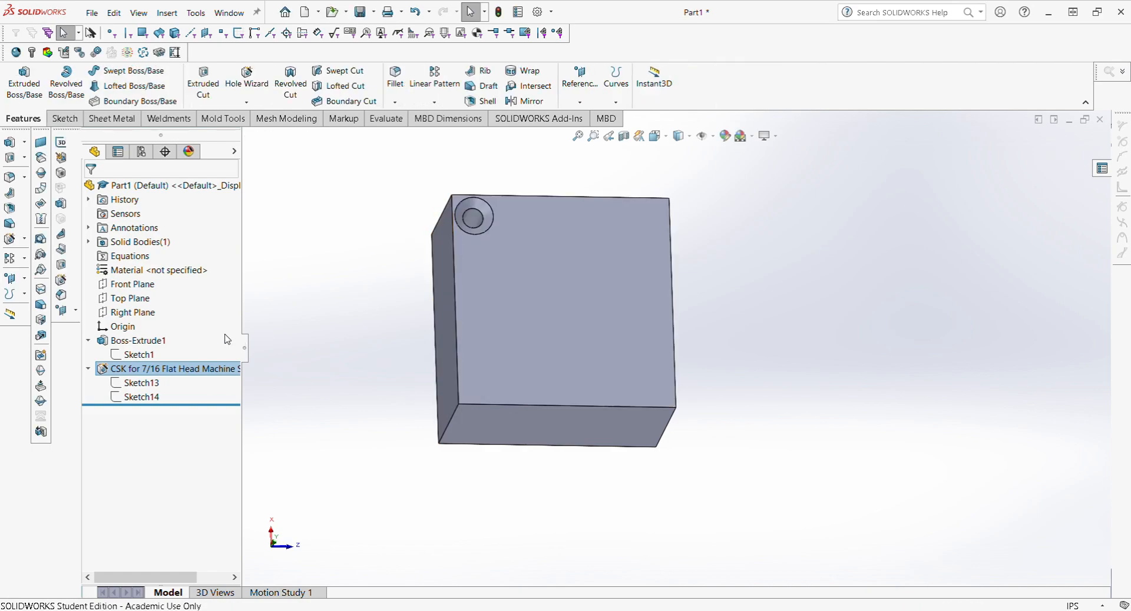
# Step: Edit the countersunk hole's position sketch and set both distances from the block's edges to 1.5 in
pyautogui.click(142, 384)
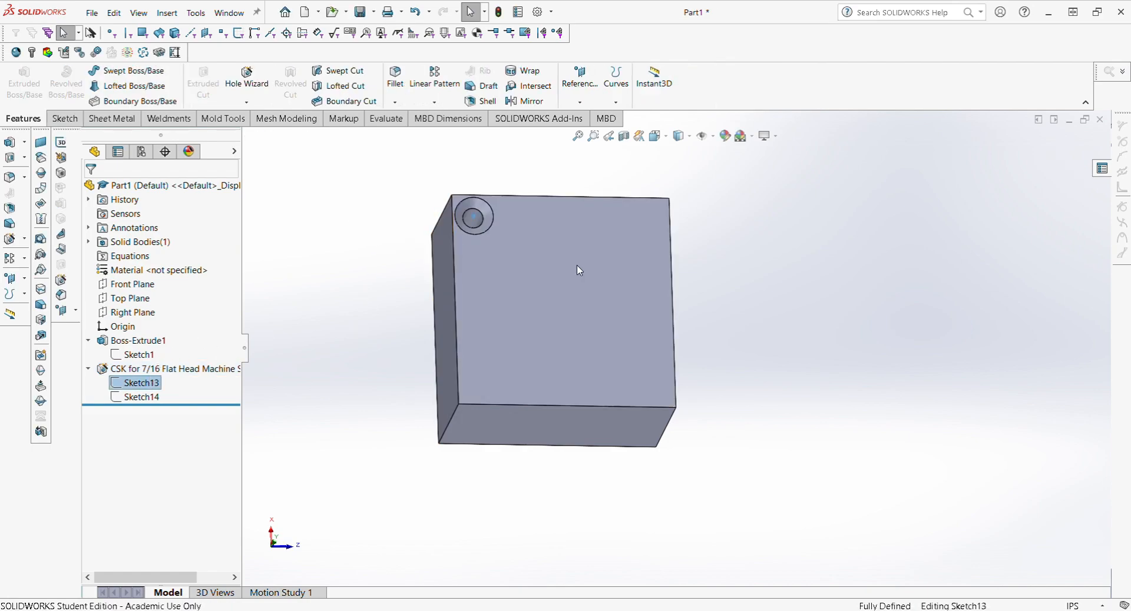
pyautogui.doubleClick(415, 209)
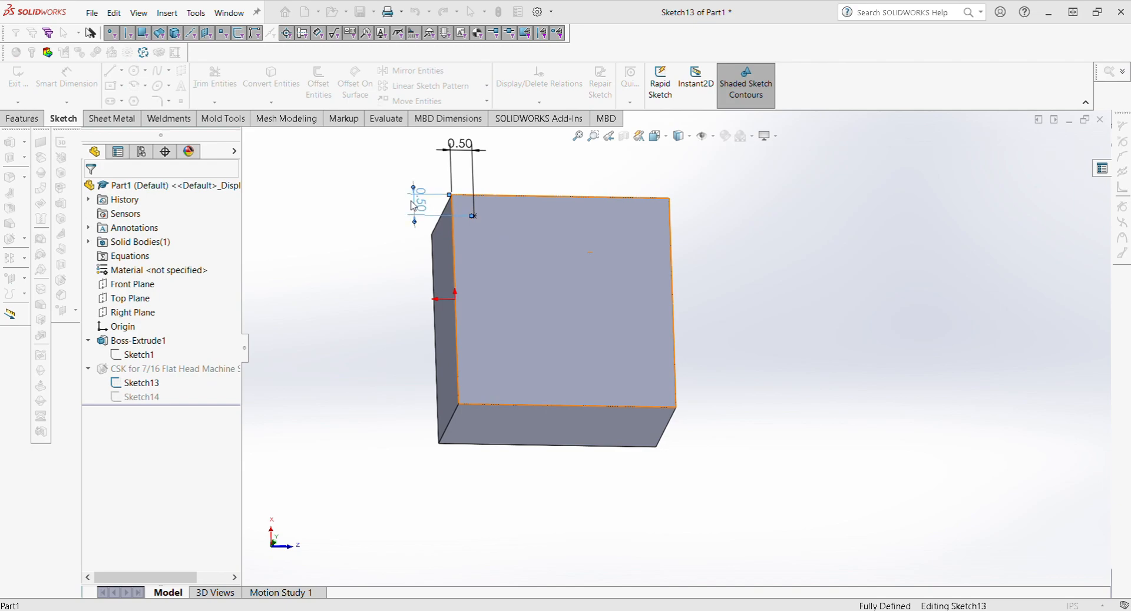
pyautogui.write('1.5')
pyautogui.press('Return')
pyautogui.doubleClick(466, 189)
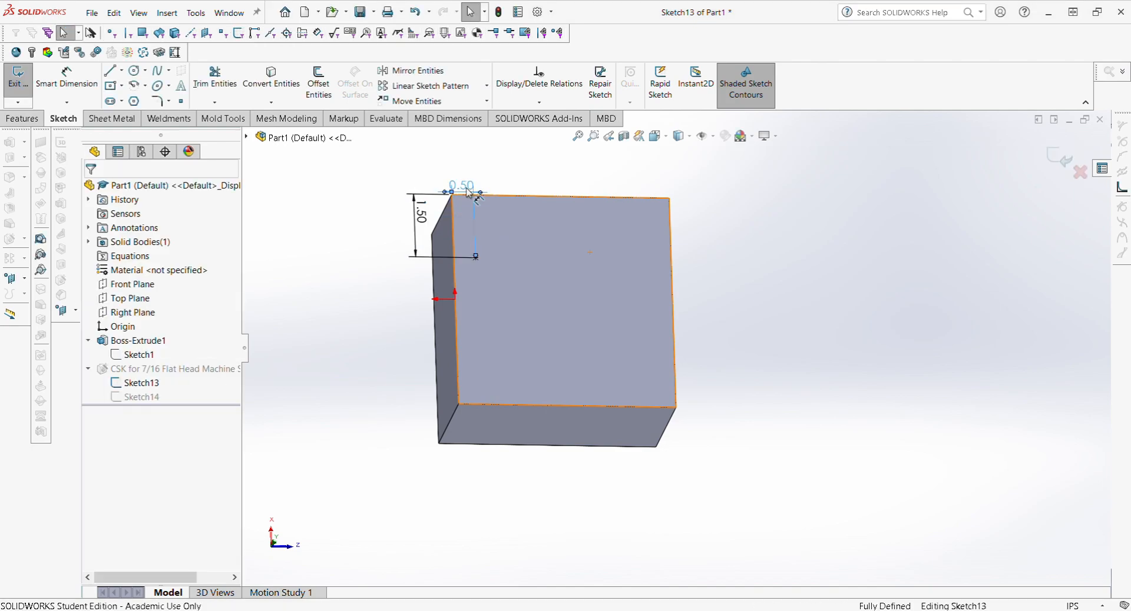
pyautogui.write('1.5')
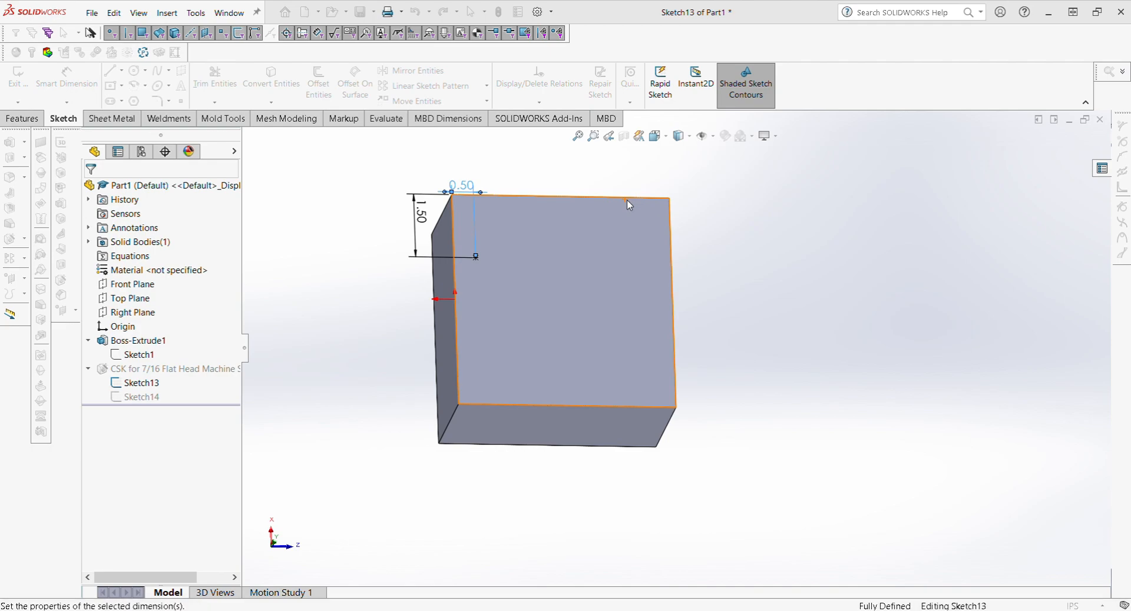
pyautogui.press('Return')
pyautogui.click(91, 191)
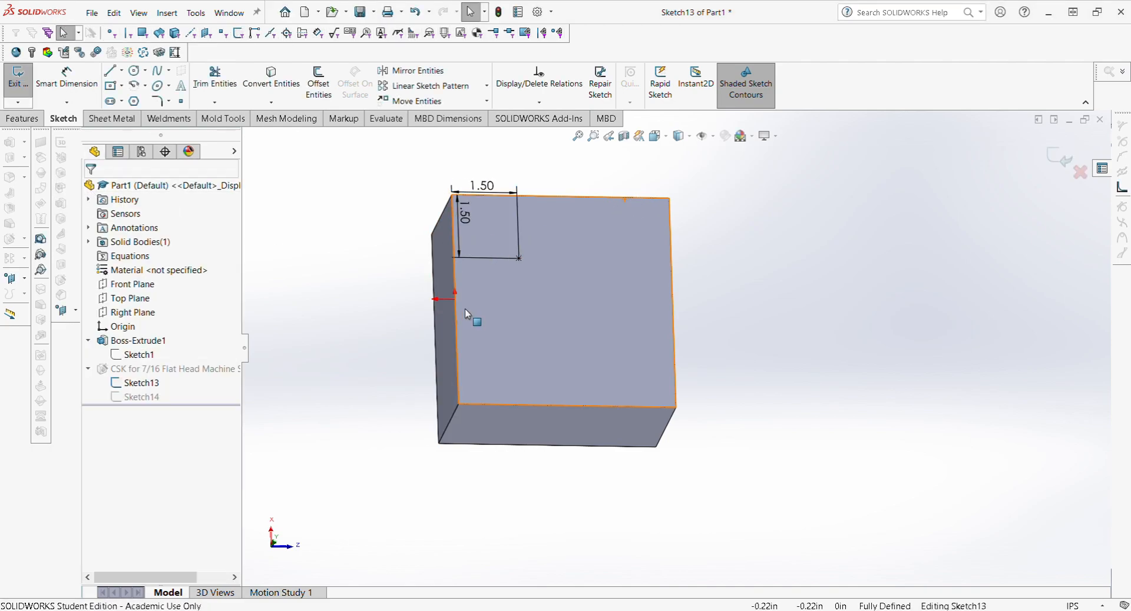
pyautogui.click(1057, 157)
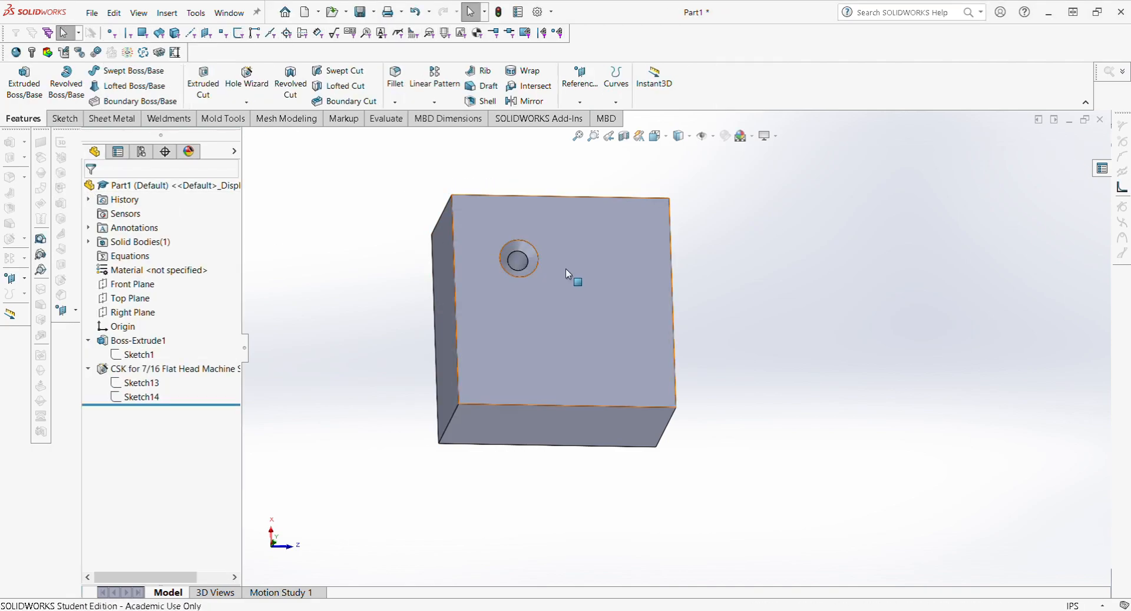
# Step: Sketch a circle of about 1.69 in radius near the centre of the block's top face, passing through the hole's centre
pyautogui.click(65, 118)
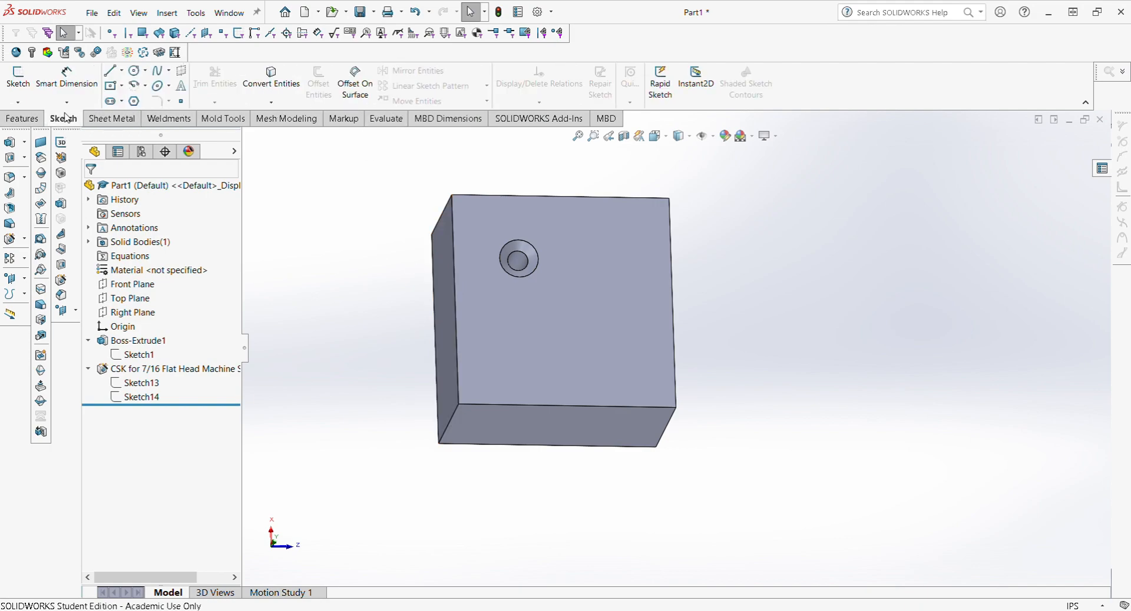
pyautogui.click(134, 77)
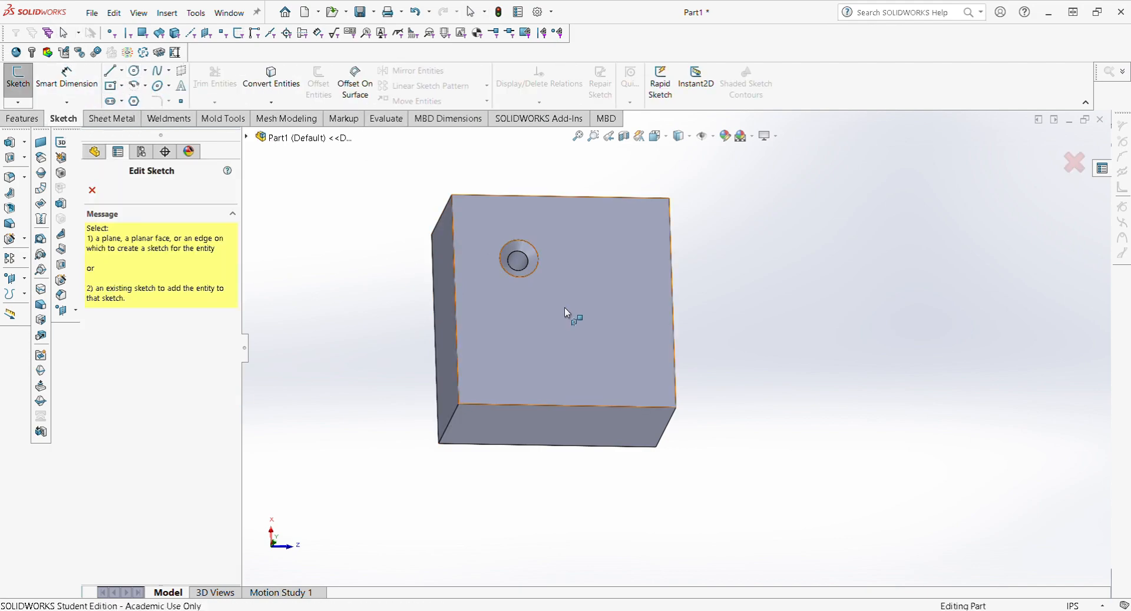
pyautogui.click(561, 307)
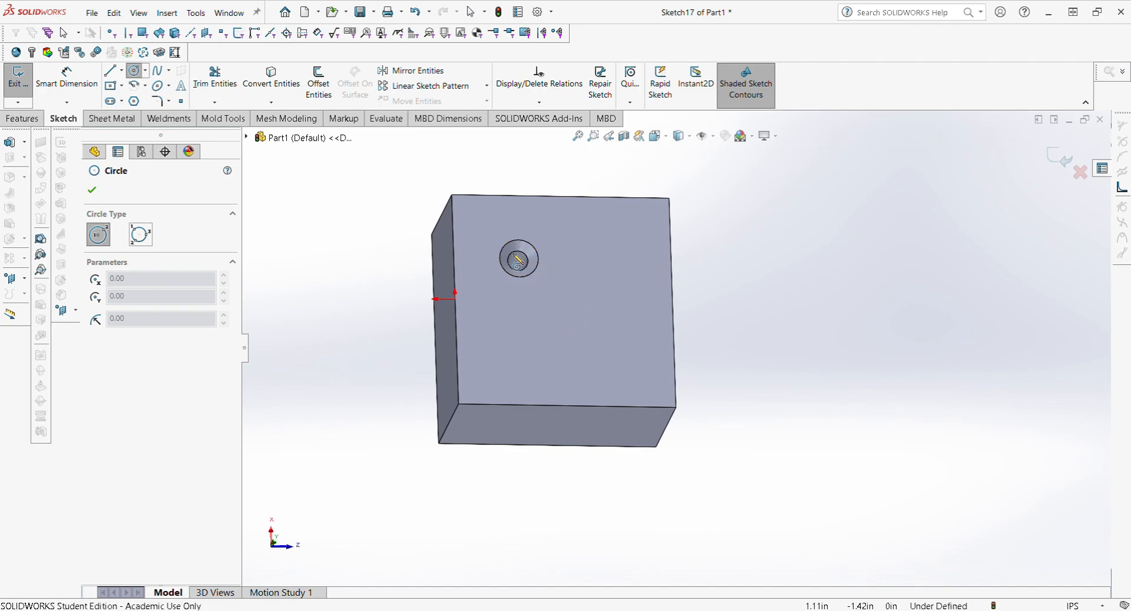
pyautogui.click(573, 311)
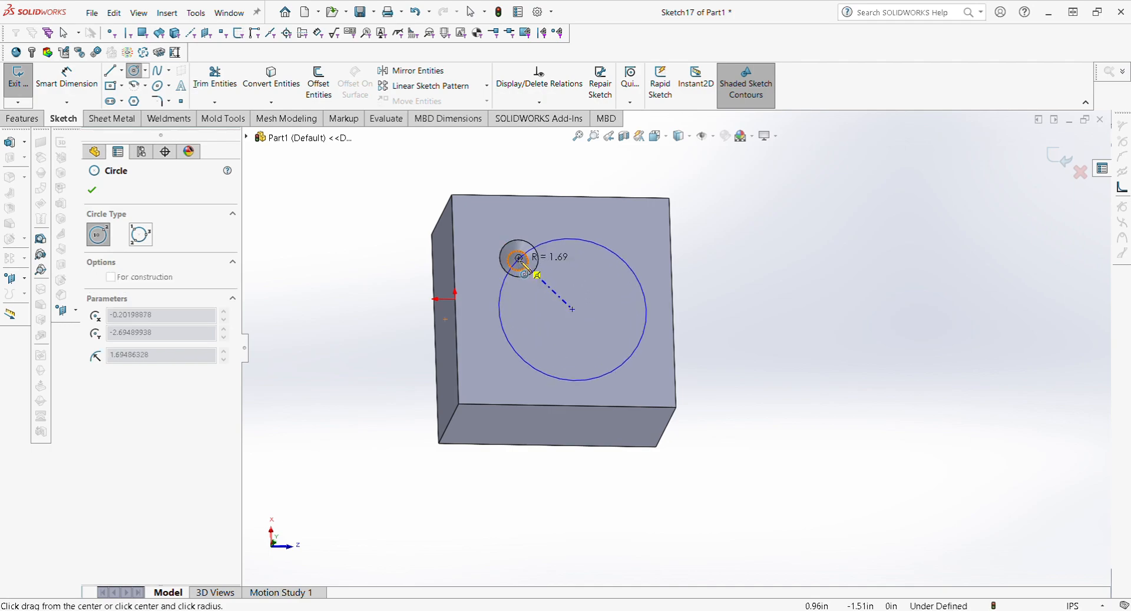
pyautogui.click(522, 263)
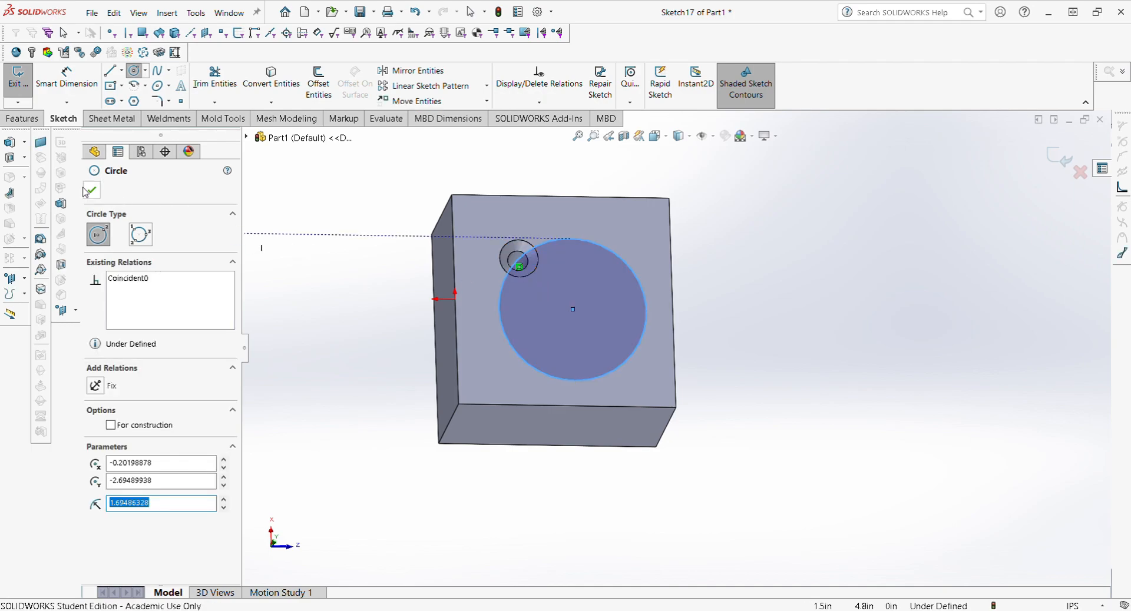
pyautogui.press('Escape')
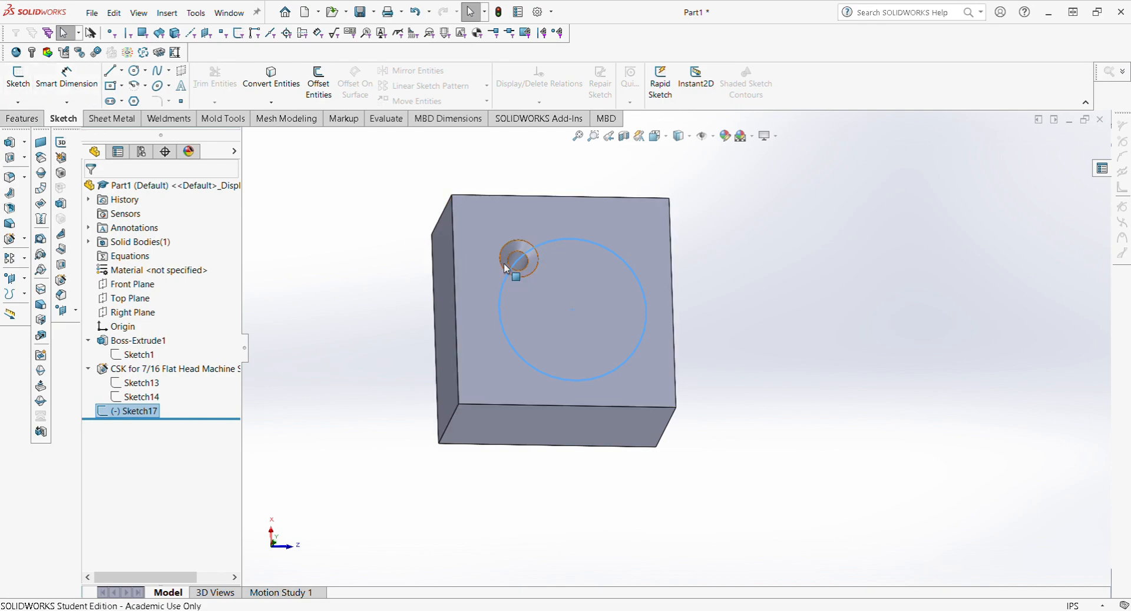
# Step: Reopen the circle's sketch and dimension the circle's centre 2.00 in from the front edge of the top face
pyautogui.click(539, 248)
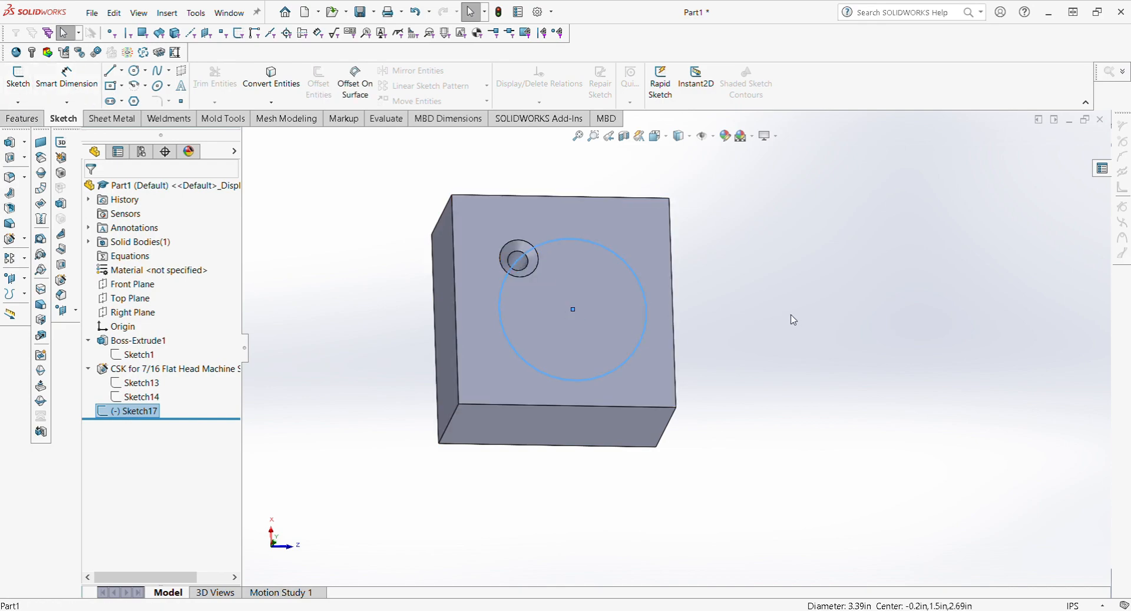
pyautogui.click(791, 318)
pyautogui.click(546, 245)
pyautogui.click(220, 423)
pyautogui.click(133, 416)
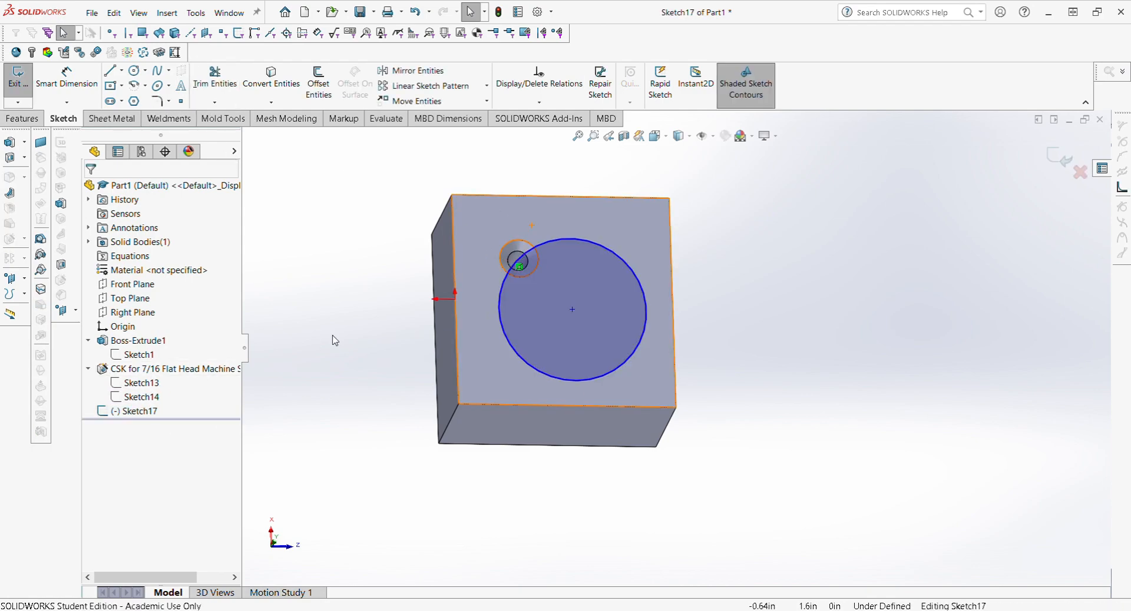
pyautogui.click(558, 245)
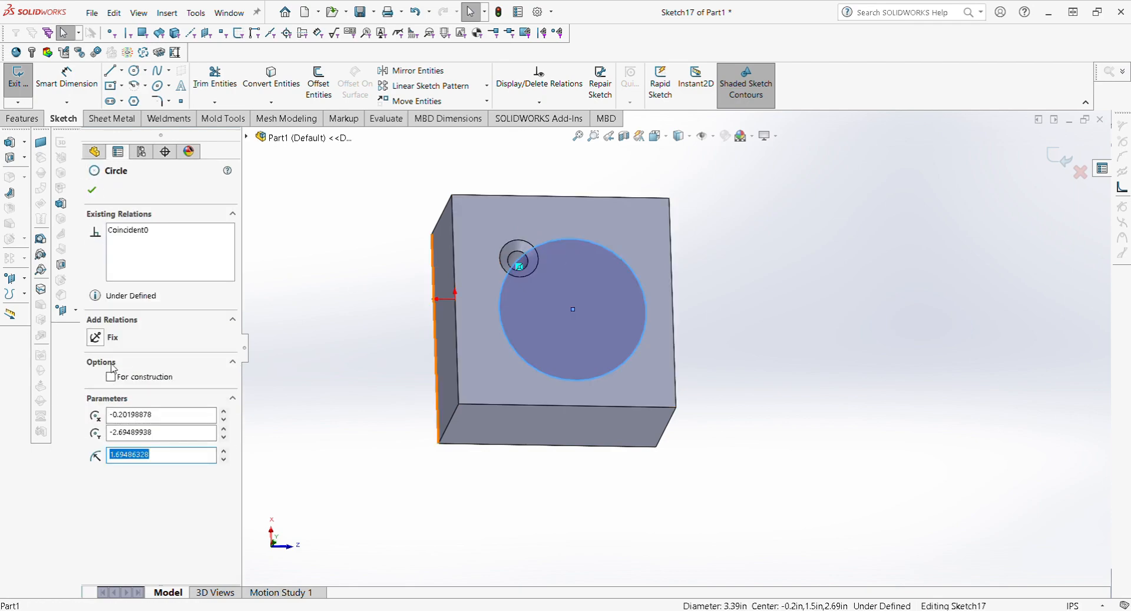
pyautogui.click(67, 80)
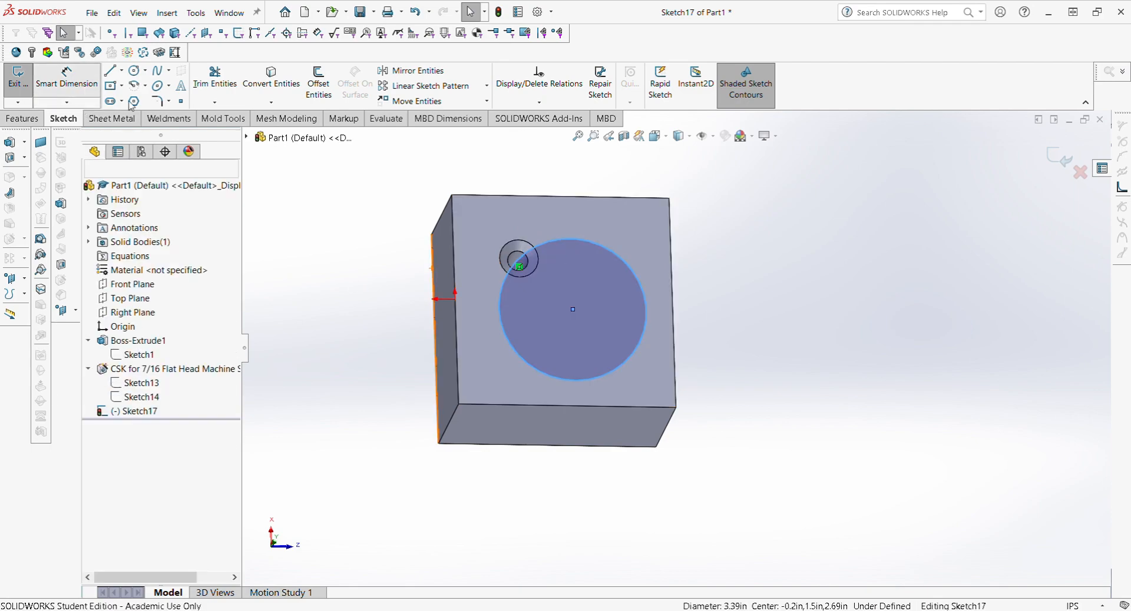
pyautogui.click(573, 310)
pyautogui.click(549, 406)
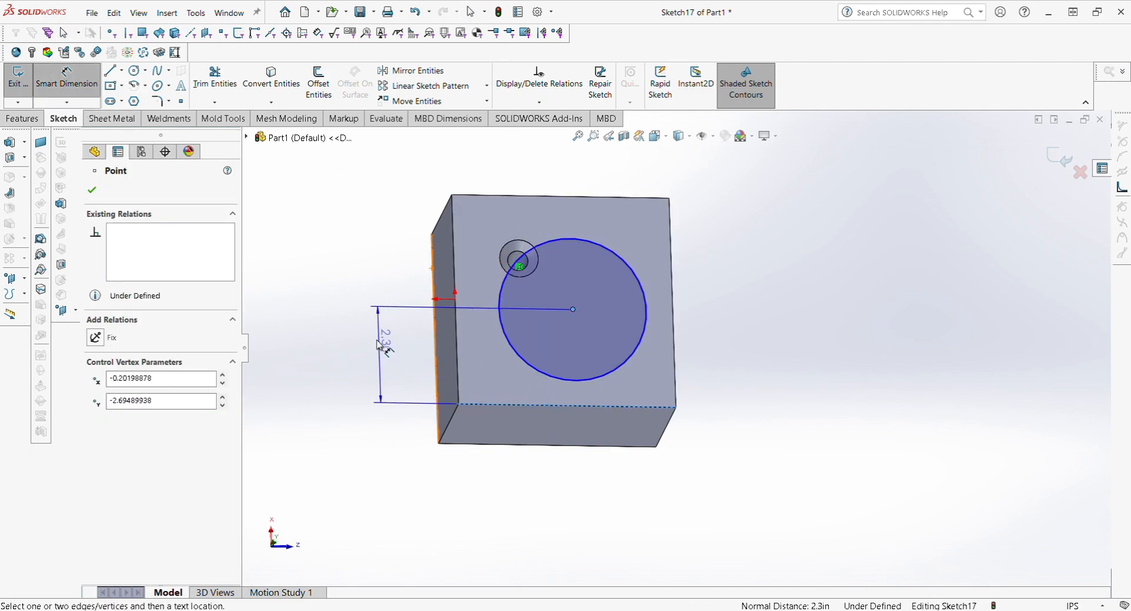
pyautogui.click(368, 347)
pyautogui.write('2.00in')
pyautogui.press('Return')
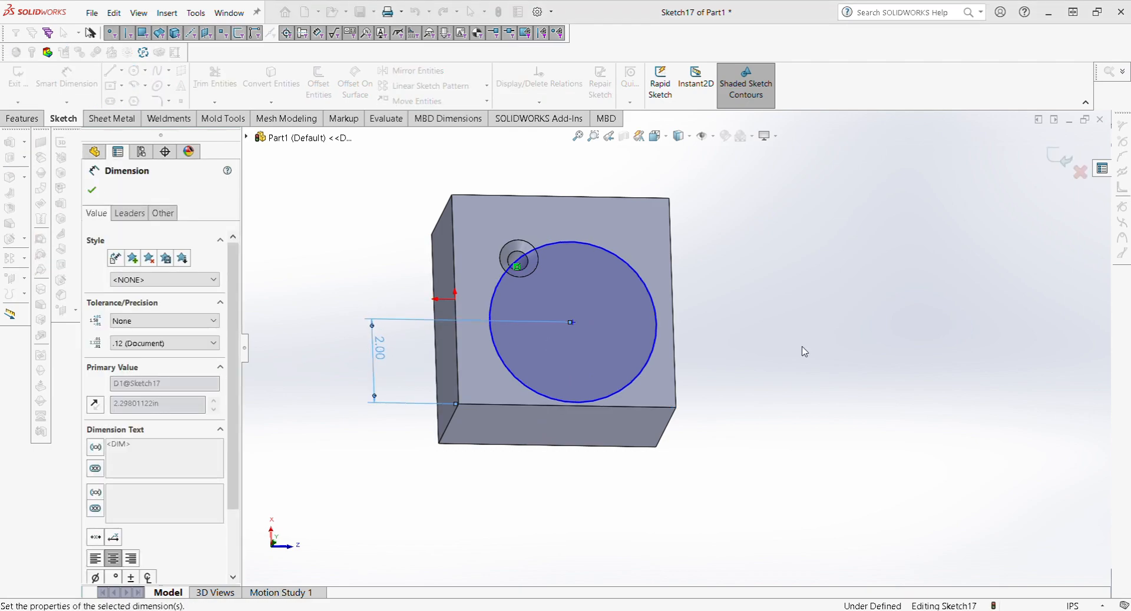
# Step: Dimension the circle's centre 2 in from the right-hand edge of the top face
pyautogui.click(571, 322)
pyautogui.click(676, 313)
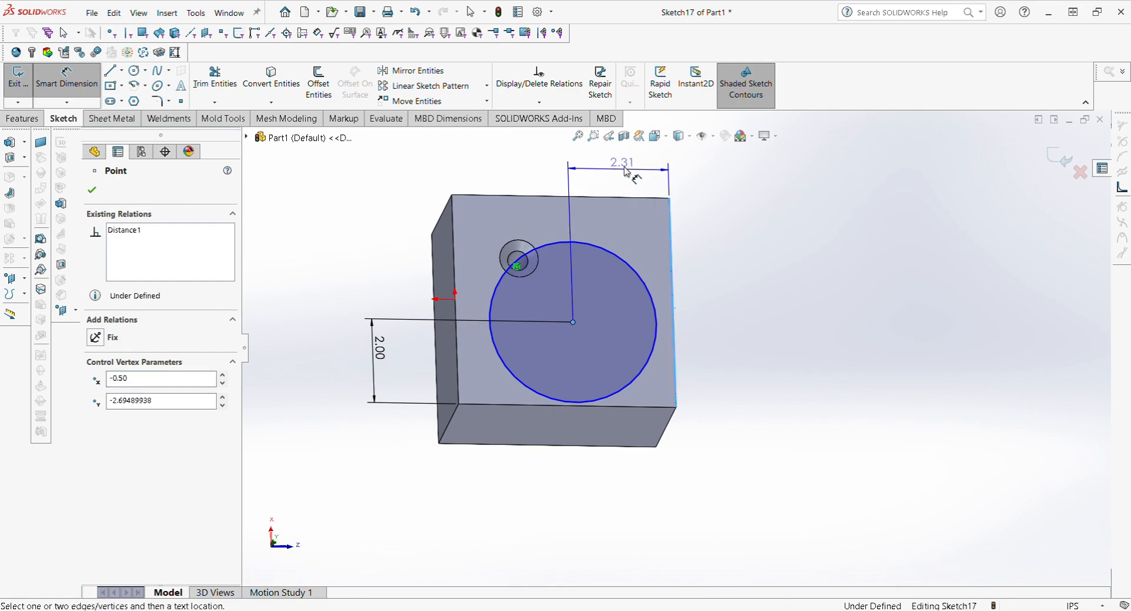
pyautogui.click(615, 180)
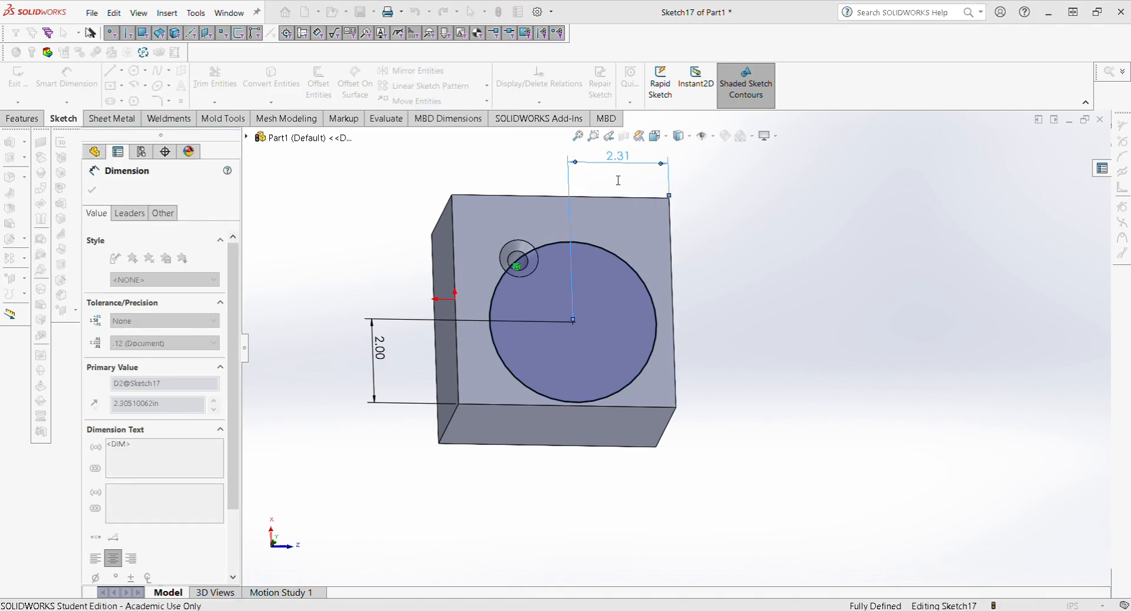
pyautogui.write('2')
pyautogui.press('Return')
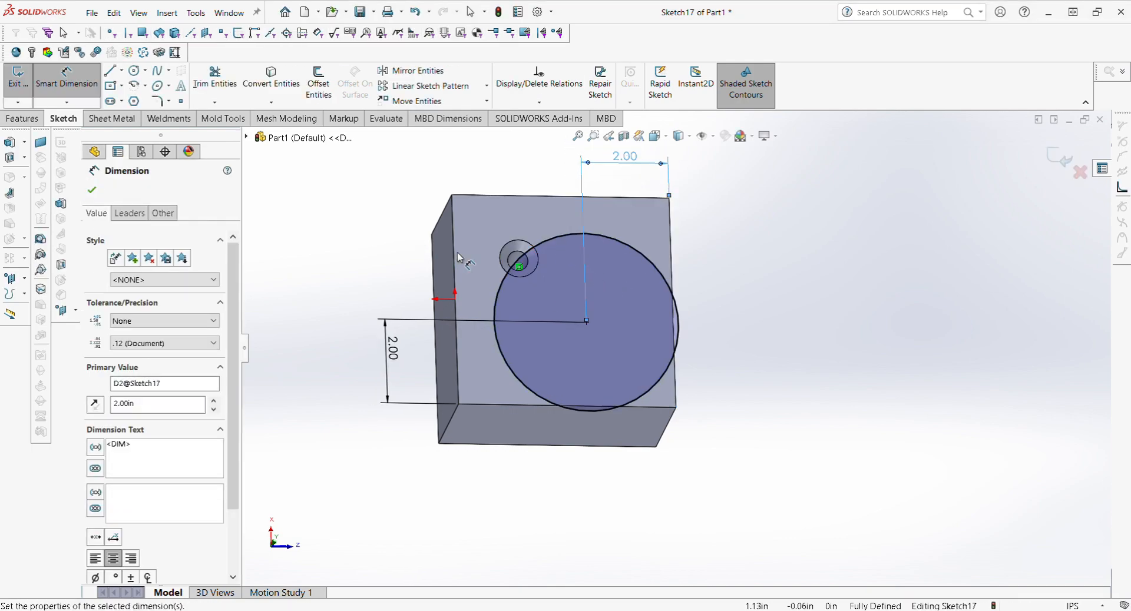
# Step: Try a diameter dimension on the circle, and set its centre's distance from the front edge to 1 in
pyautogui.click(560, 242)
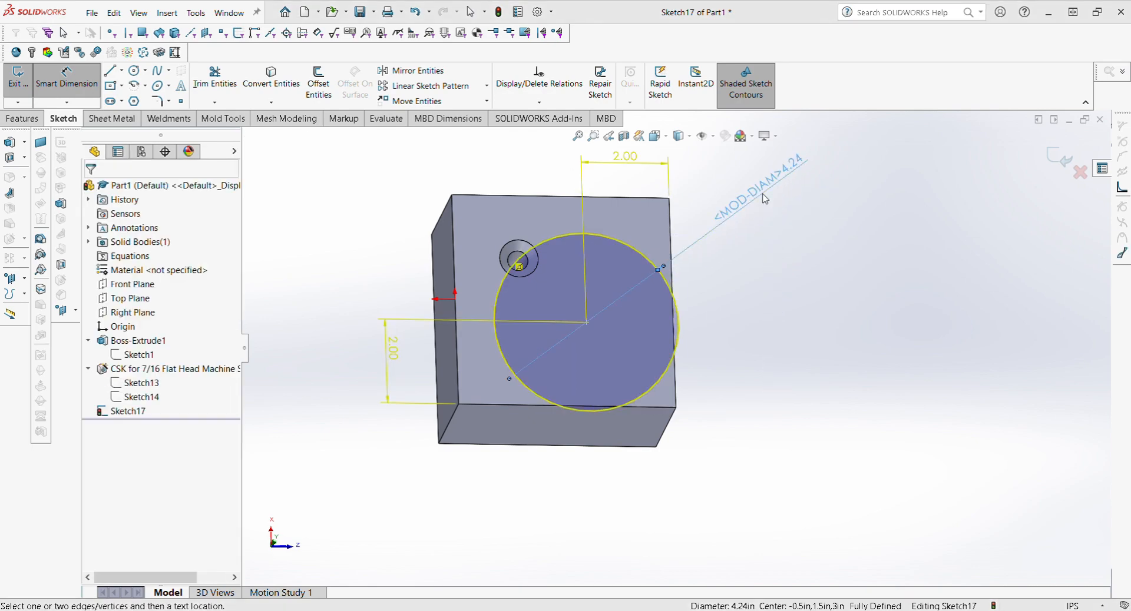
pyautogui.press('Escape')
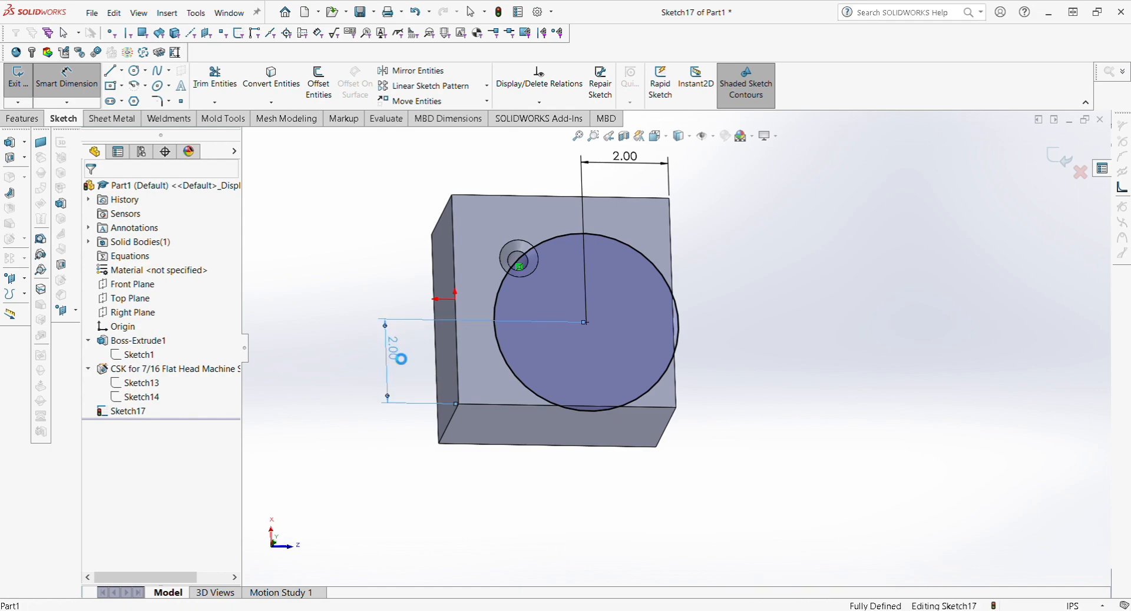
pyautogui.click(395, 356)
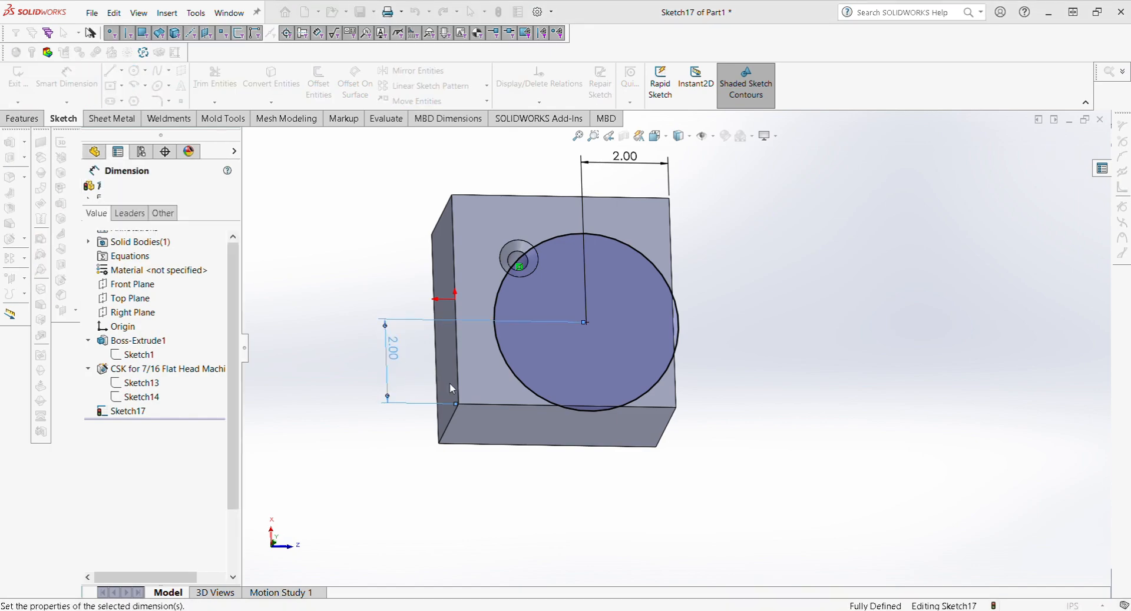
pyautogui.write('1')
pyautogui.press('Return')
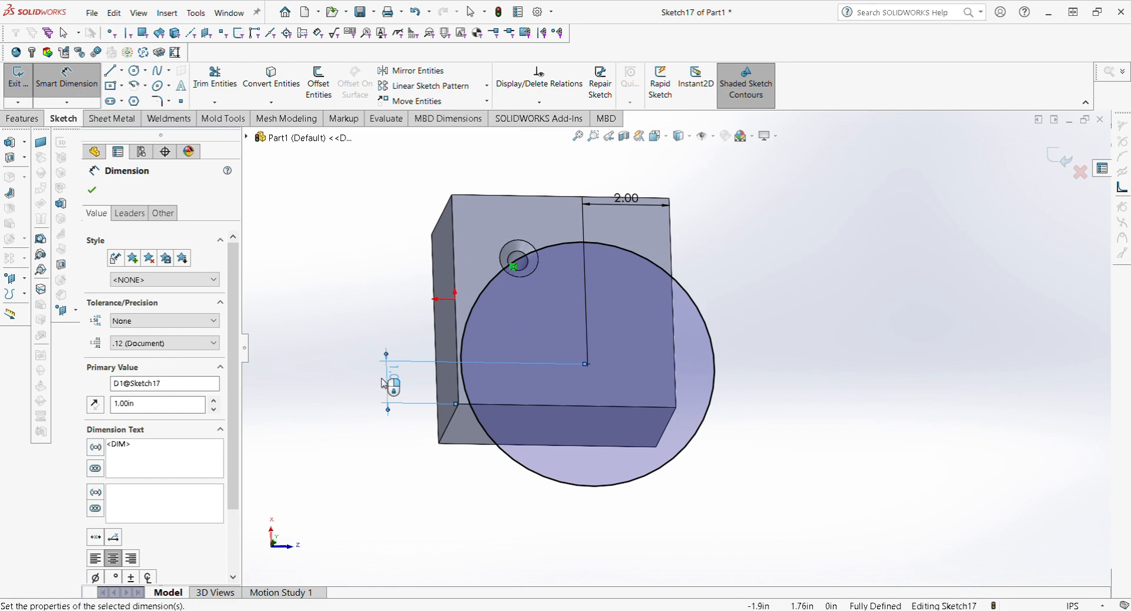
# Step: Set the circle centre's distance from the front edge to 3 in and exit the sketch
pyautogui.doubleClick(393, 381)
pyautogui.write('3')
pyautogui.press('Return')
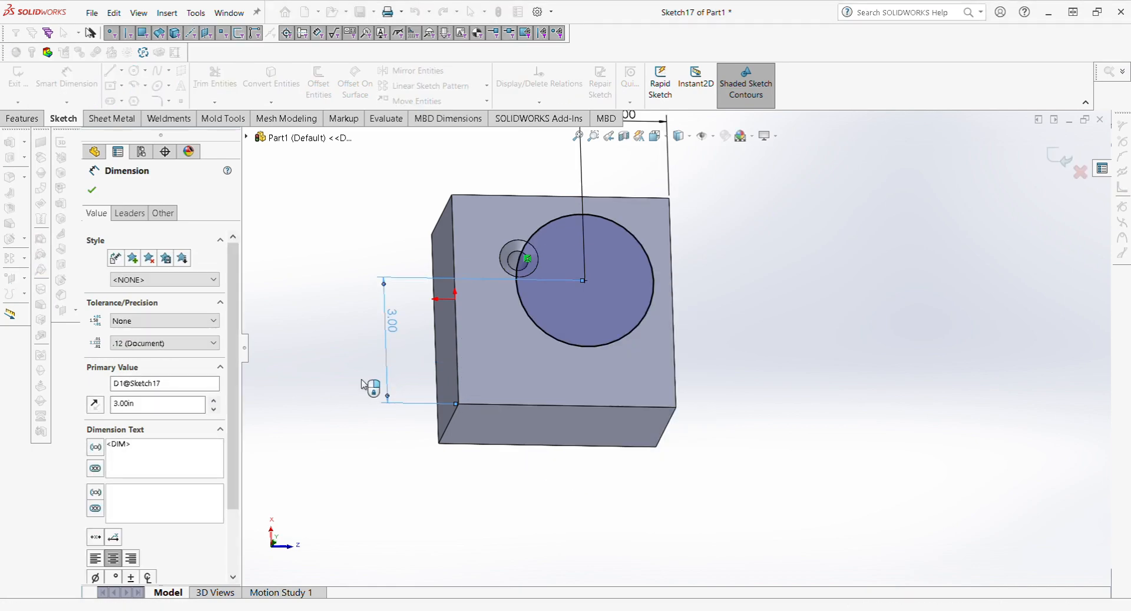
pyautogui.click(1061, 159)
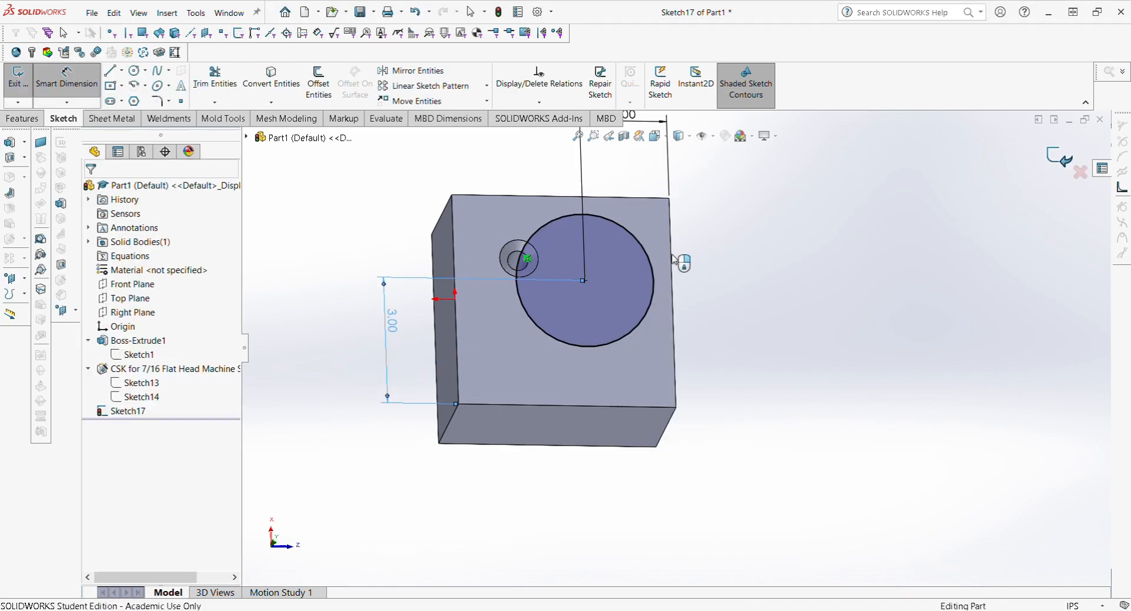
# Step: Reopen the circle's sketch, try to convert the circle to construction geometry, and exit the sketch
pyautogui.click(131, 411)
pyautogui.click(141, 373)
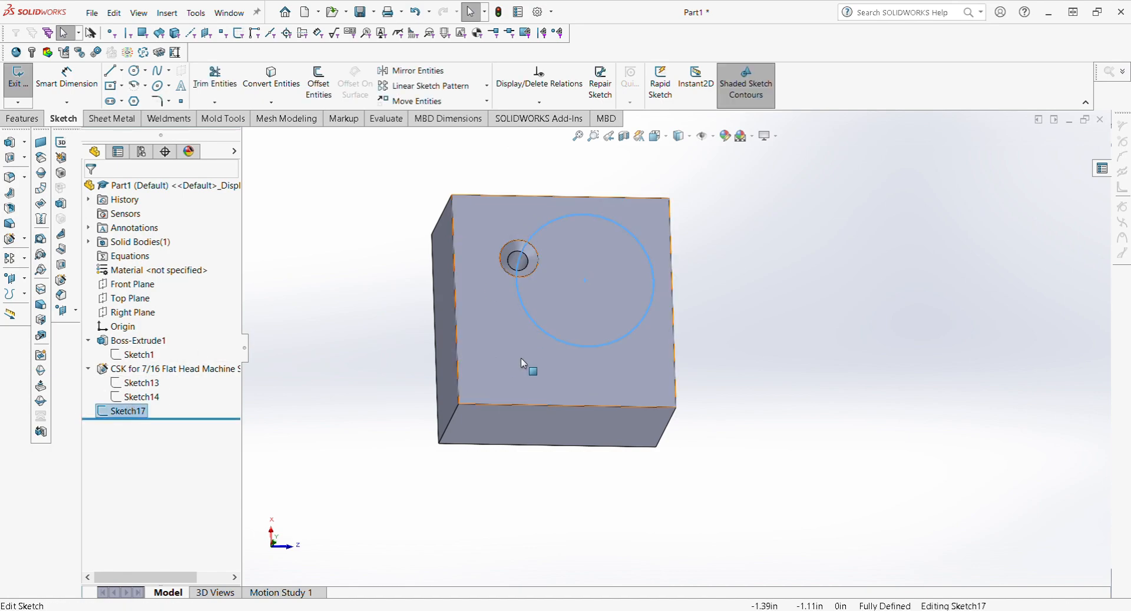
pyautogui.click(564, 345)
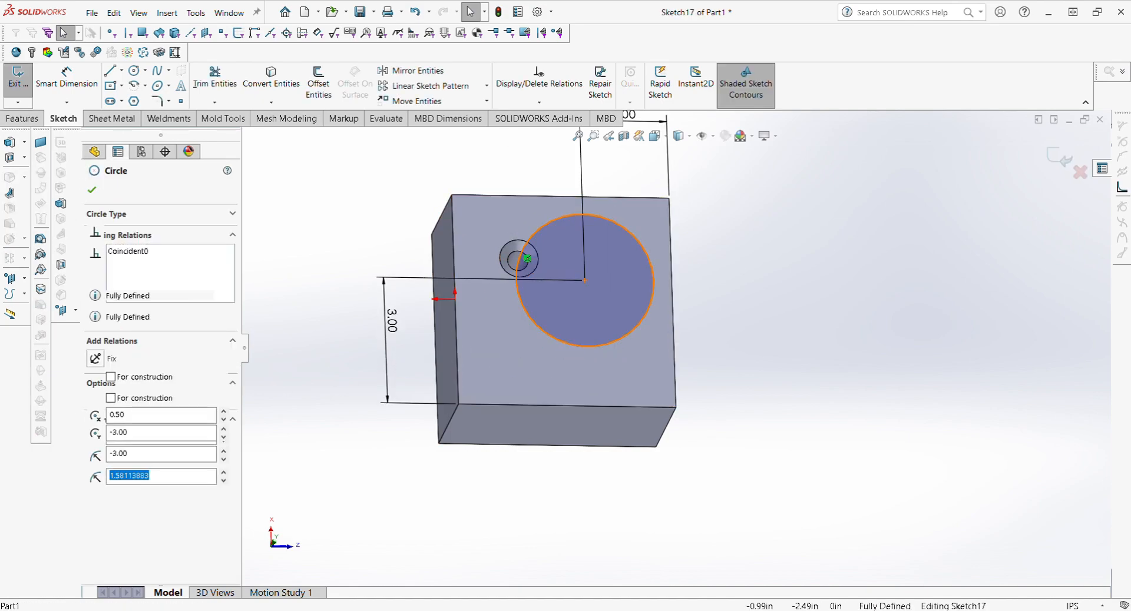
pyautogui.click(110, 378)
pyautogui.click(92, 190)
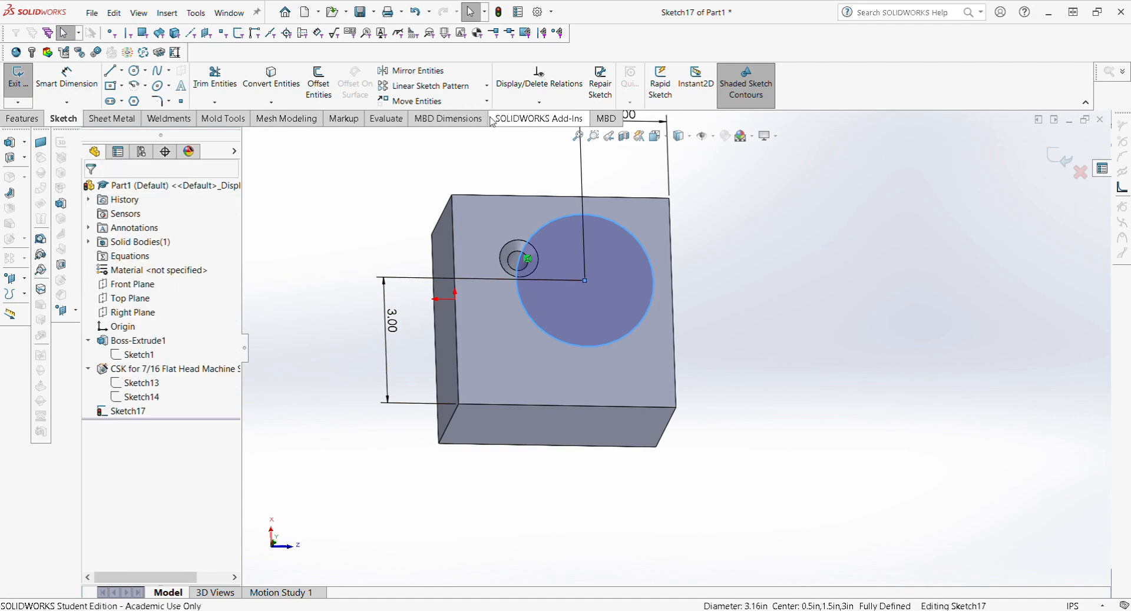
pyautogui.click(1059, 158)
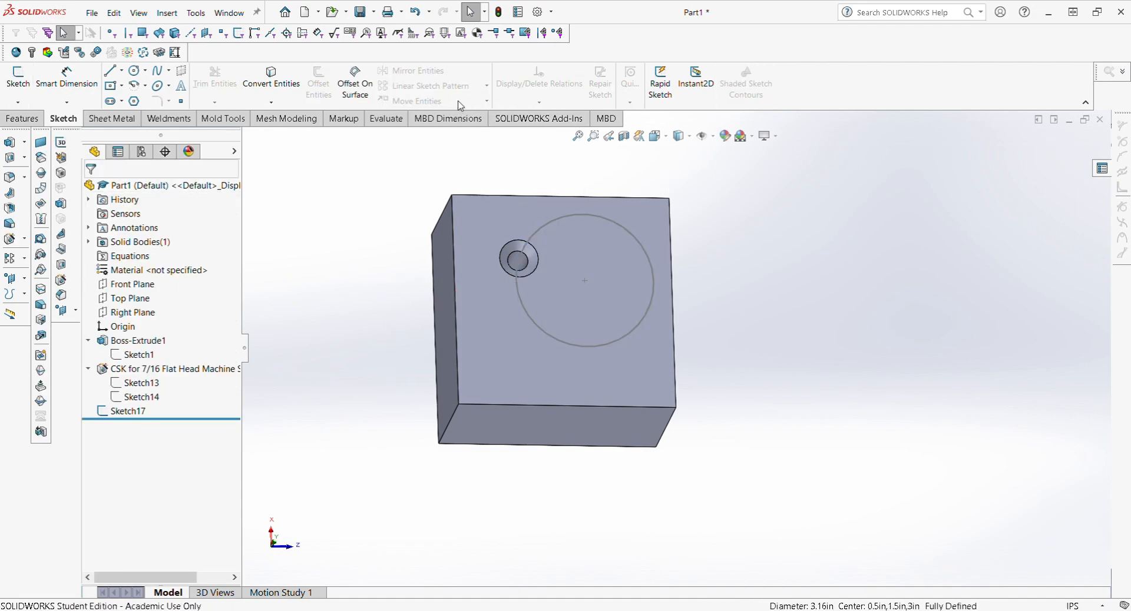
# Step: Start a circular pattern and choose the countersunk CSK for 7/16 Flat Head Machine Screw hole as the feature to pattern
pyautogui.click(42, 120)
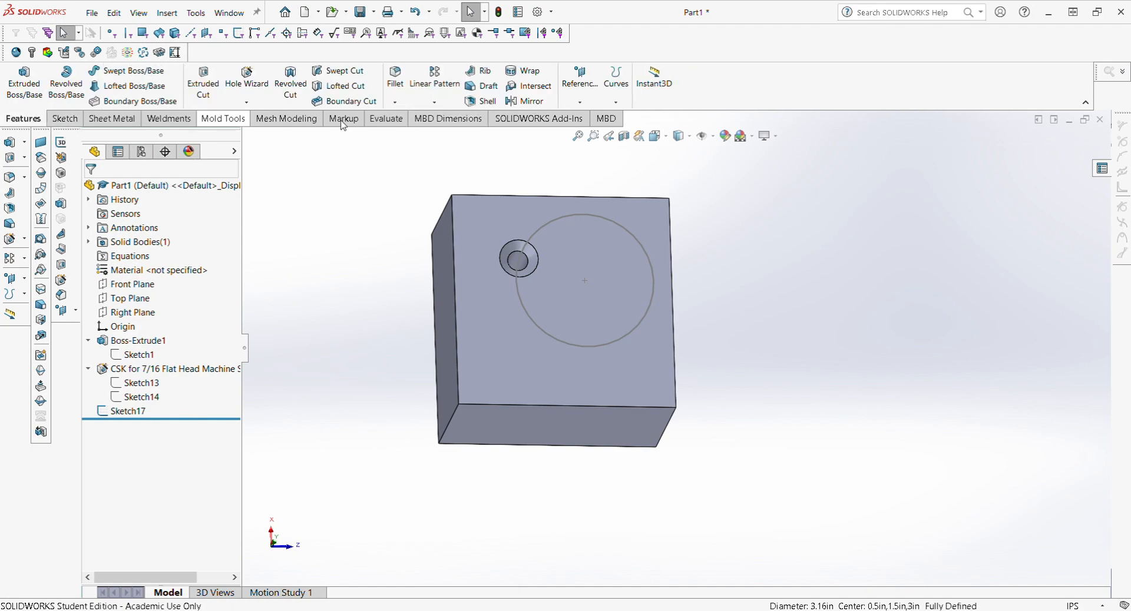
pyautogui.click(437, 135)
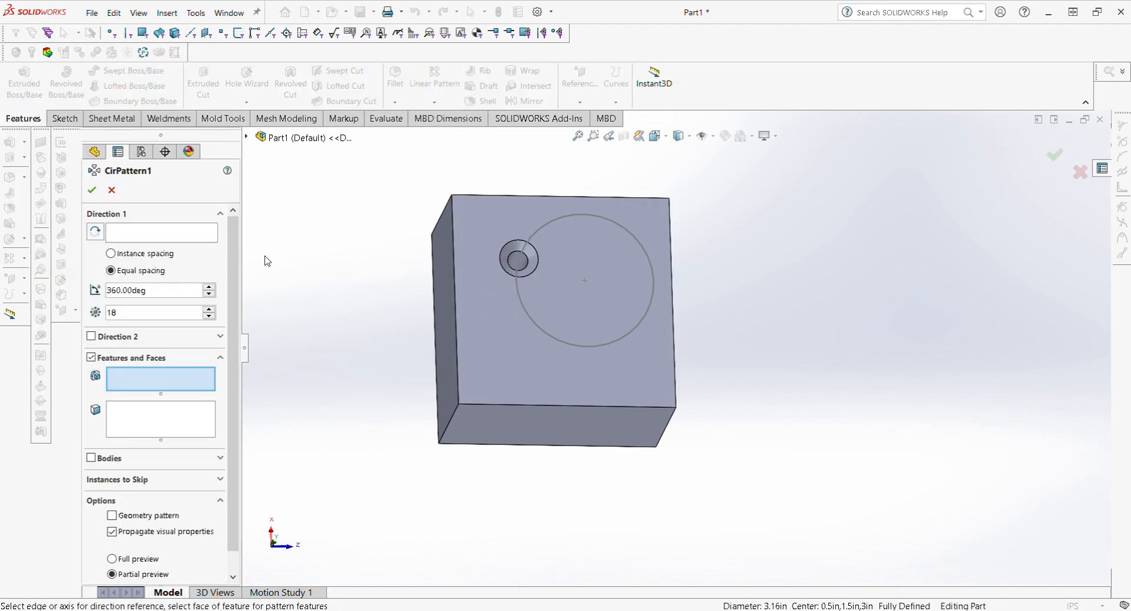
pyautogui.click(152, 232)
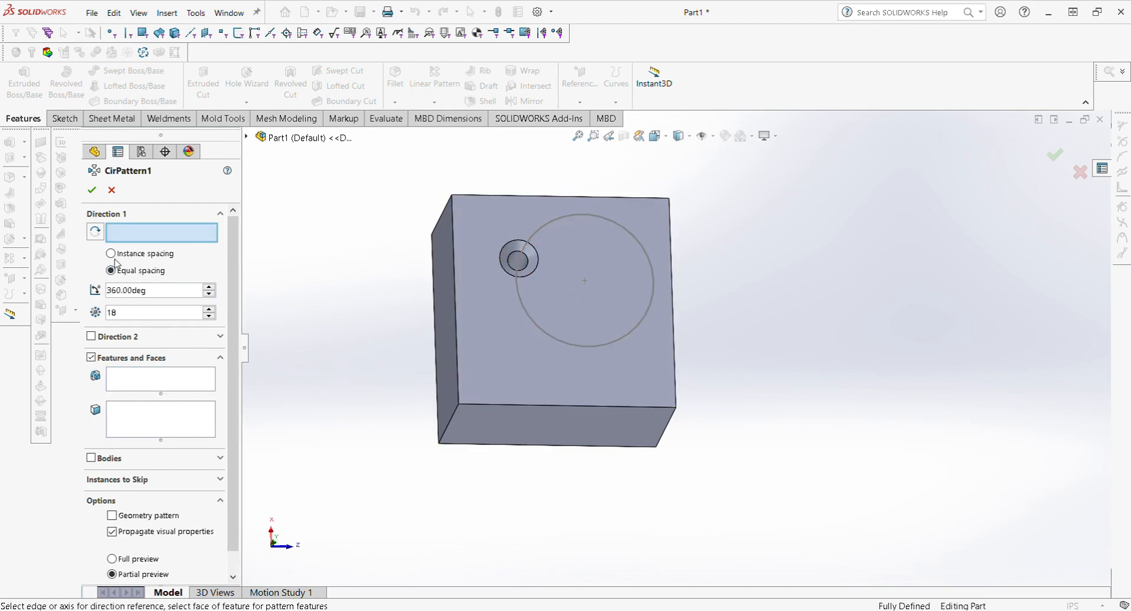
pyautogui.click(133, 382)
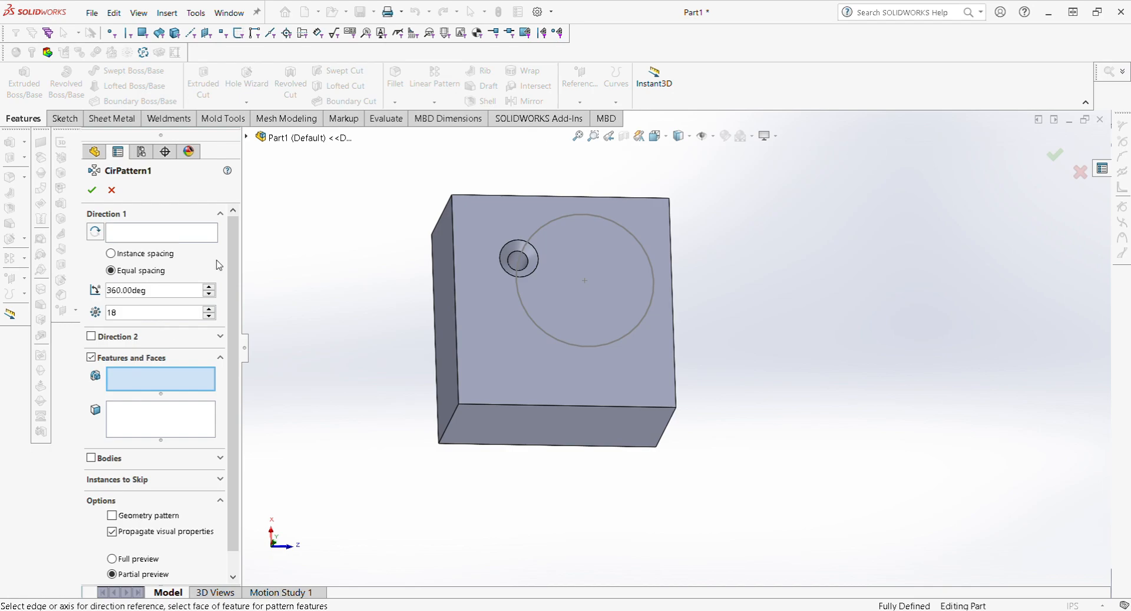
pyautogui.click(246, 137)
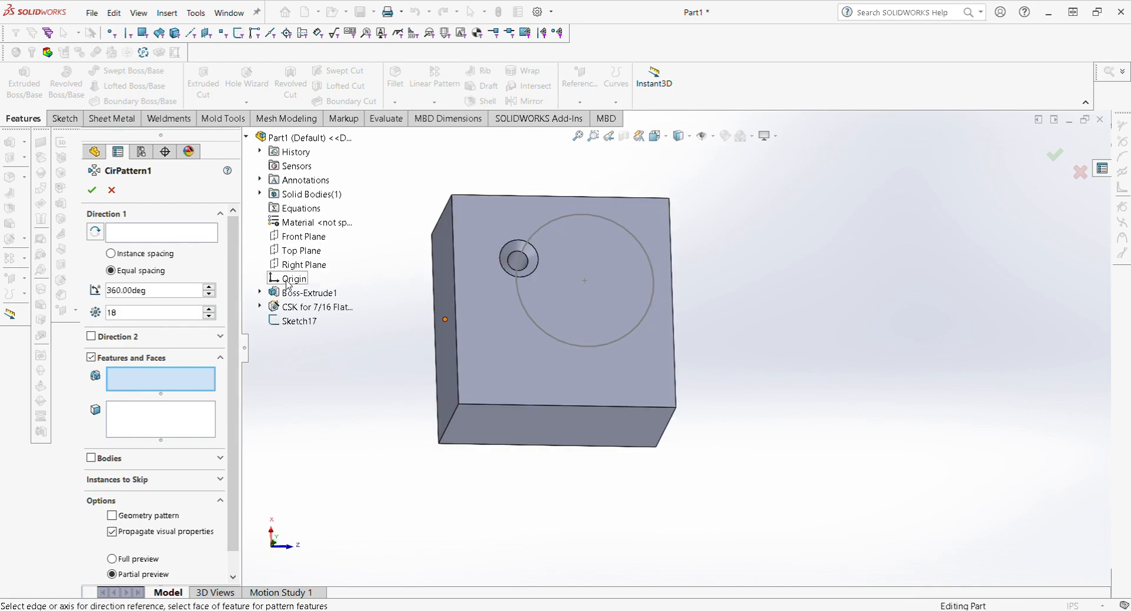
pyautogui.click(289, 307)
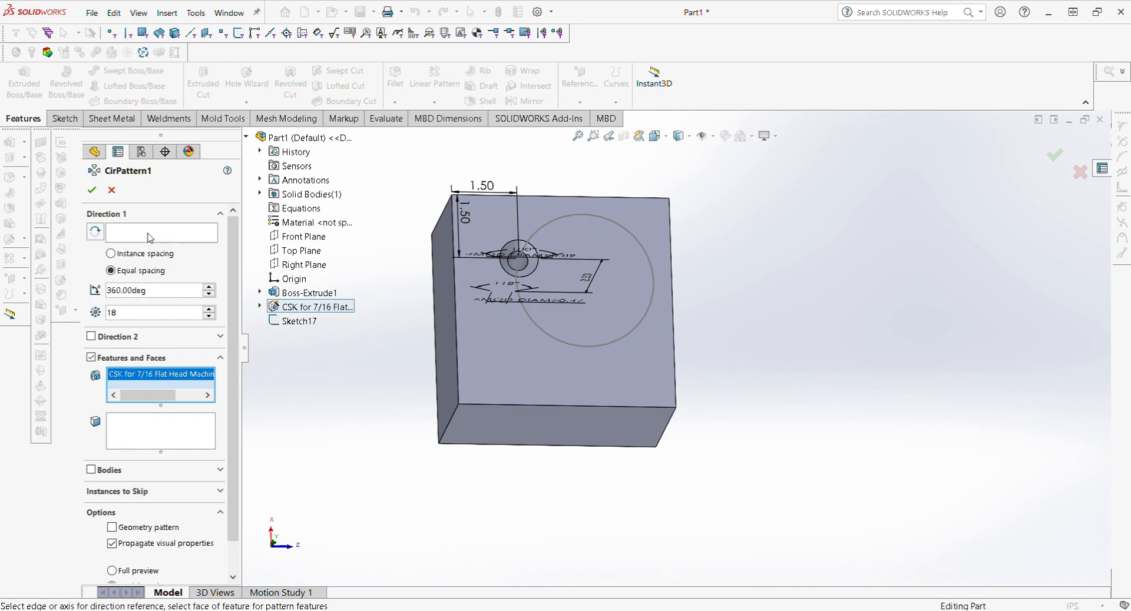
pyautogui.click(136, 426)
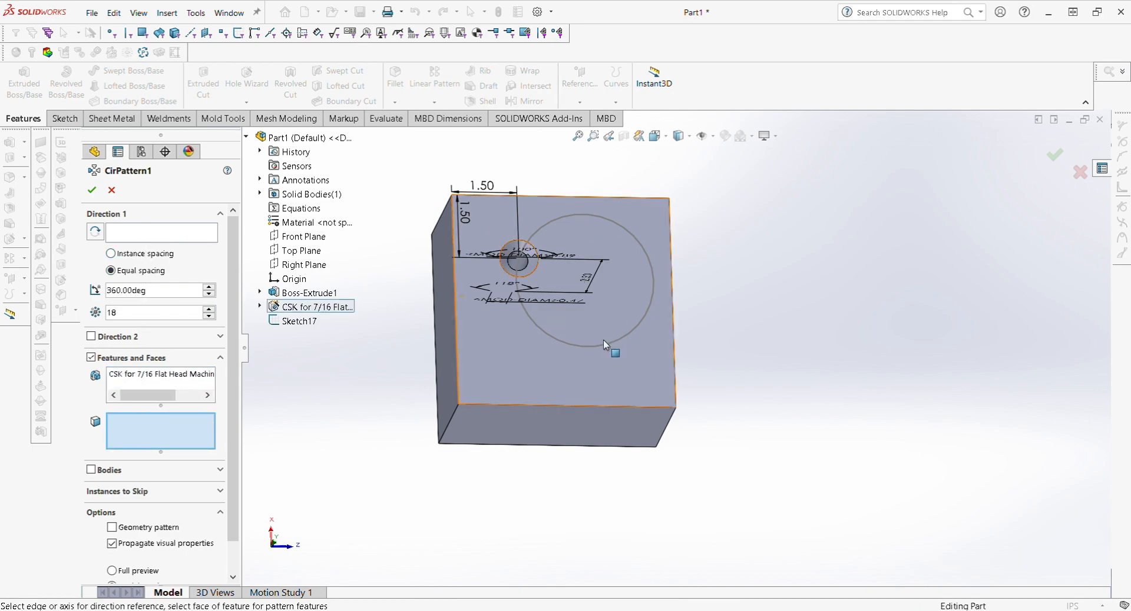
pyautogui.click(485, 348)
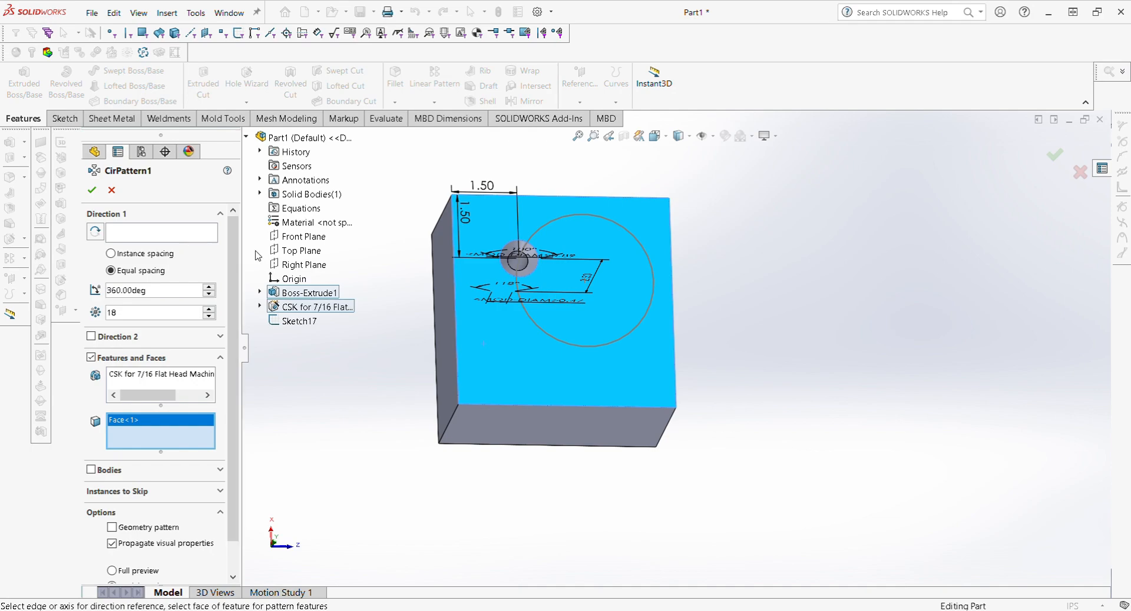
pyautogui.click(152, 232)
pyautogui.click(517, 383)
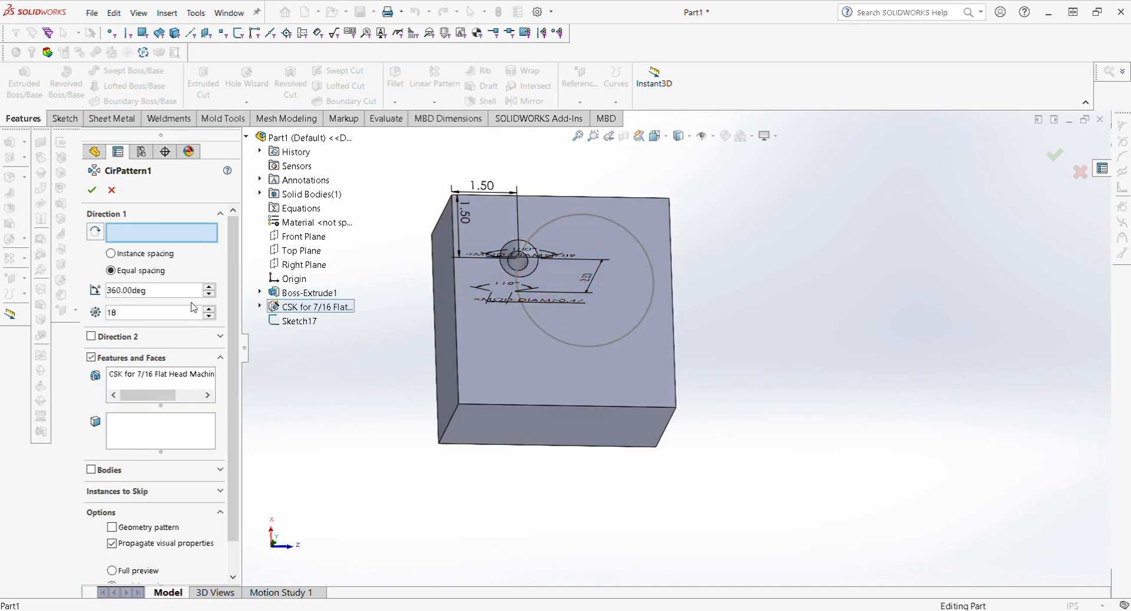
# Step: Use the block's top face as the direction reference and create a circular pattern of 6 equally spaced holes over 360 degrees
pyautogui.click(536, 371)
pyautogui.moveTo(576, 340); pyautogui.dragTo(555, 383, button='middle')
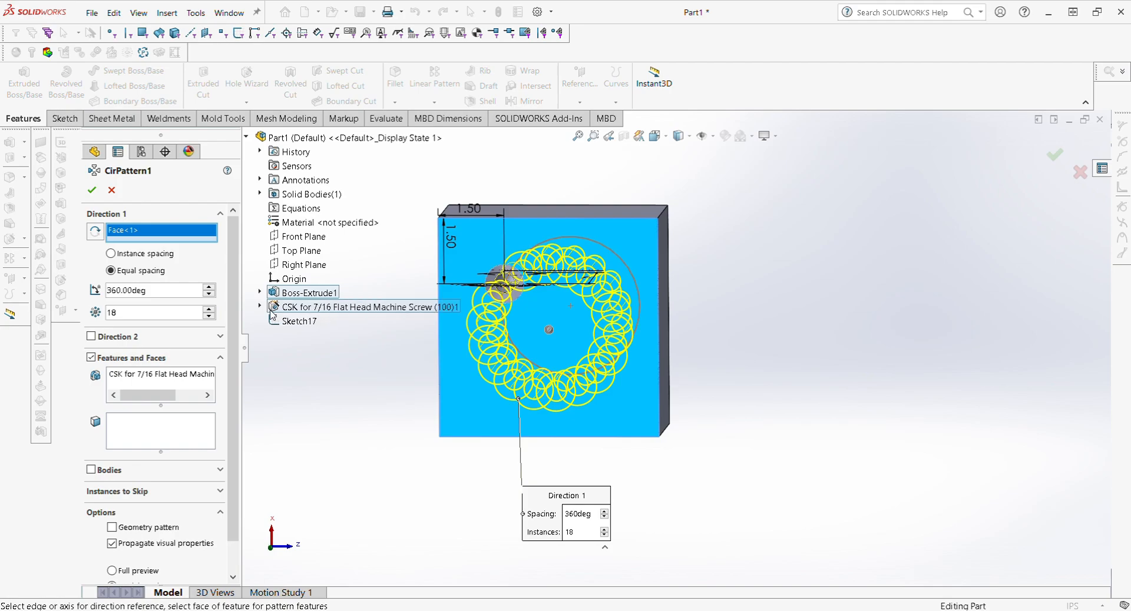
pyautogui.click(209, 317)
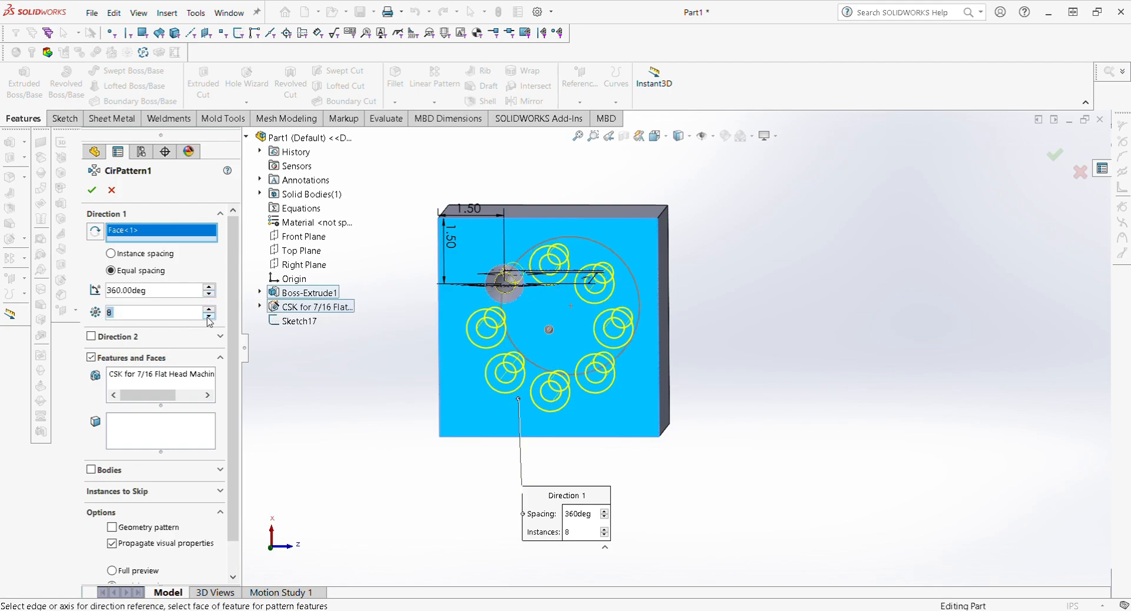
pyautogui.click(209, 316)
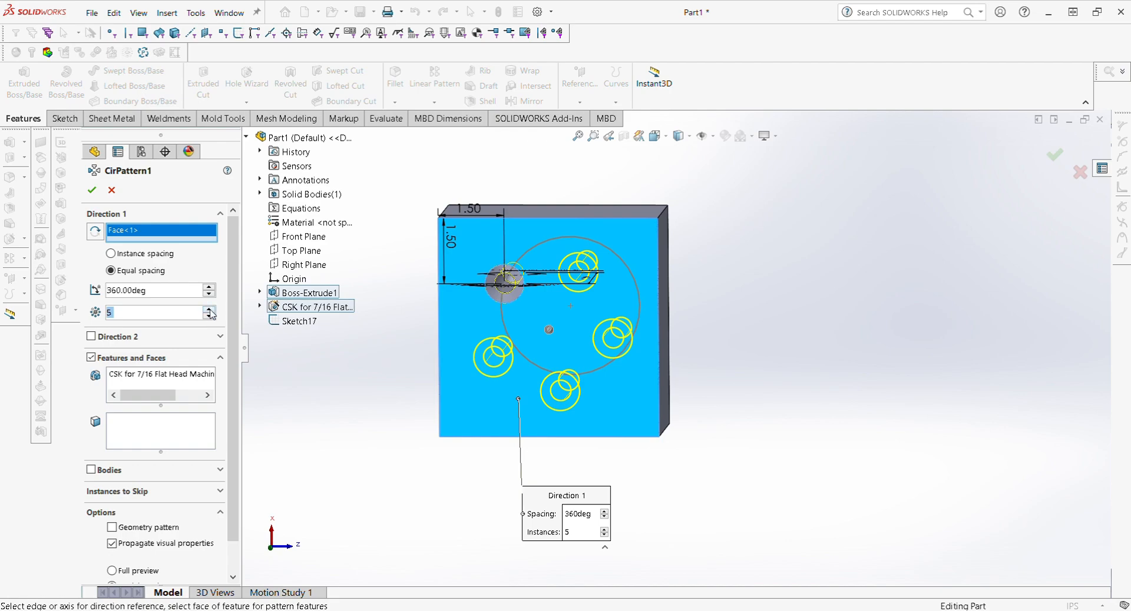
pyautogui.click(209, 310)
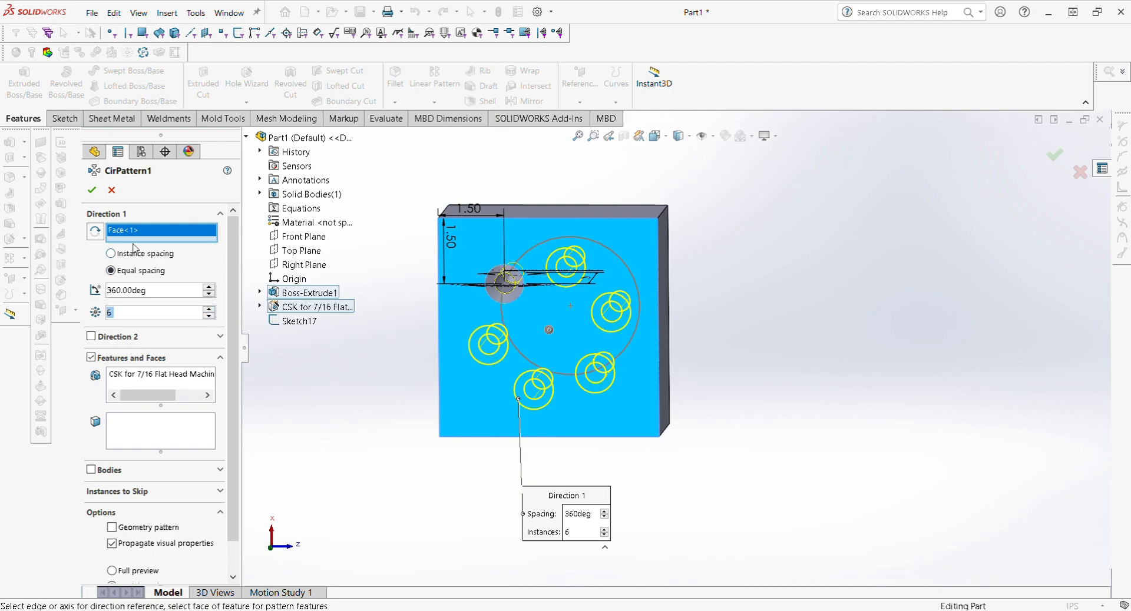
pyautogui.click(91, 190)
pyautogui.moveTo(559, 241); pyautogui.dragTo(581, 323, button='middle')
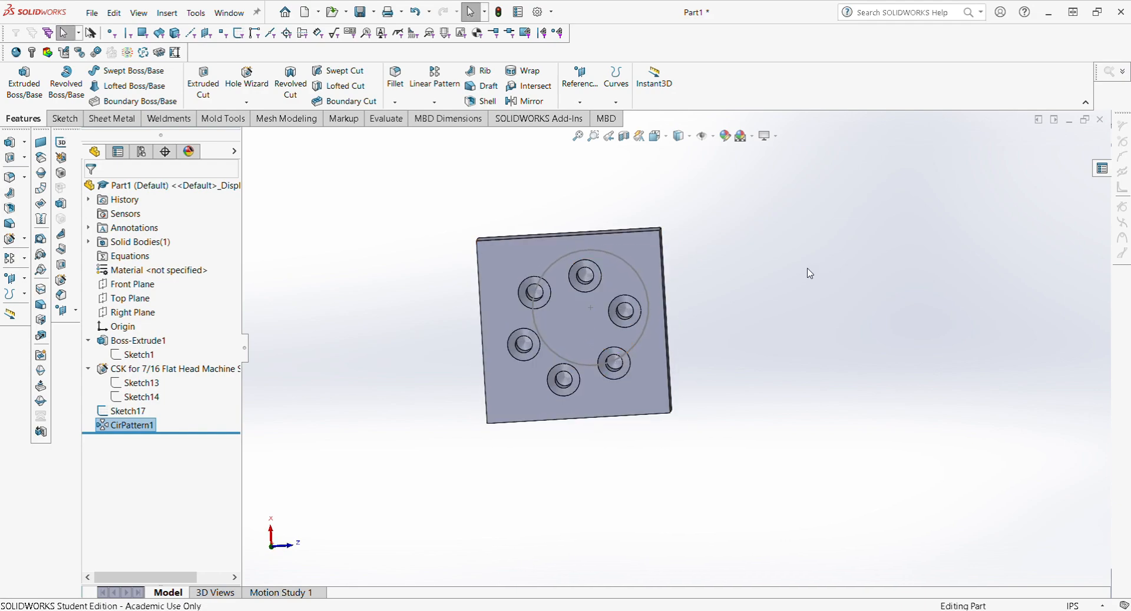